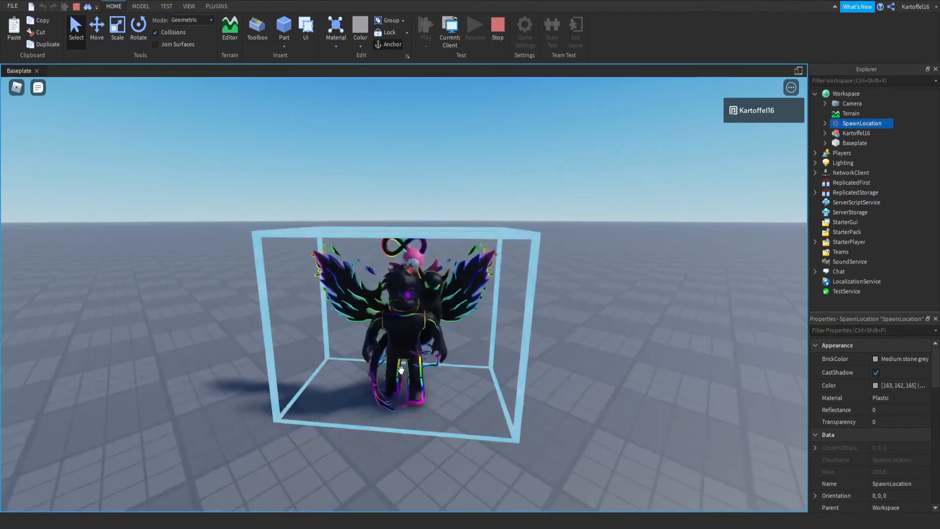
Stop the running playtest and return to editing the baseplate.
click(496, 28)
right_drag(298, 277, 298, 277)
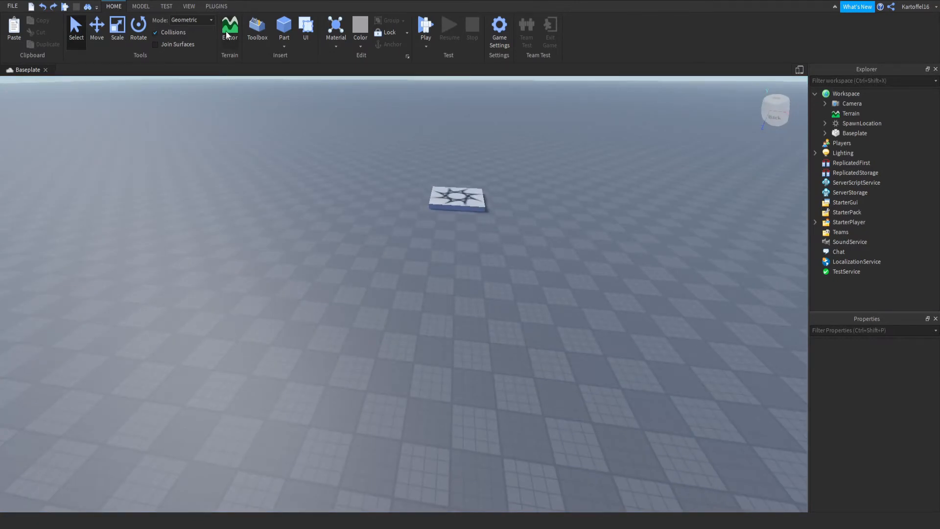
Insert two block parts in front of the spawn location, one stacked on the other.
right_drag(316, 189, 329, 219)
click(282, 27)
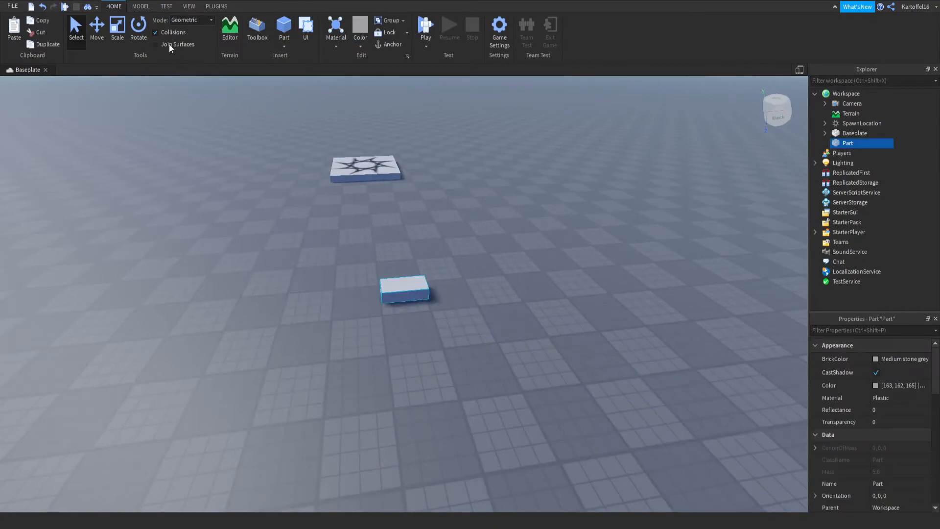
click(286, 39)
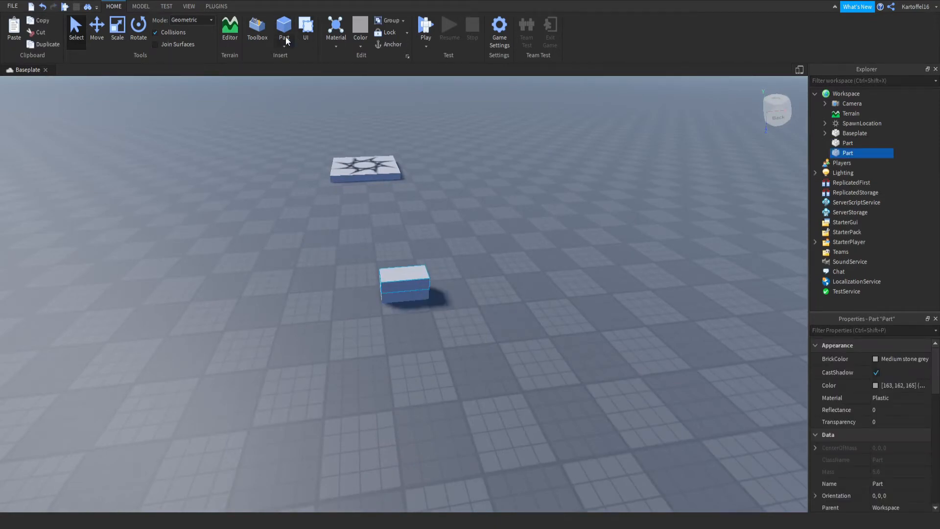
Turn off collisions and use the Move tool to shift the upper part vertically against the part beneath it.
click(98, 27)
mouse_move(402, 278)
mouse_down()
mouse_move(403, 240)
mouse_move(402, 279)
mouse_up()
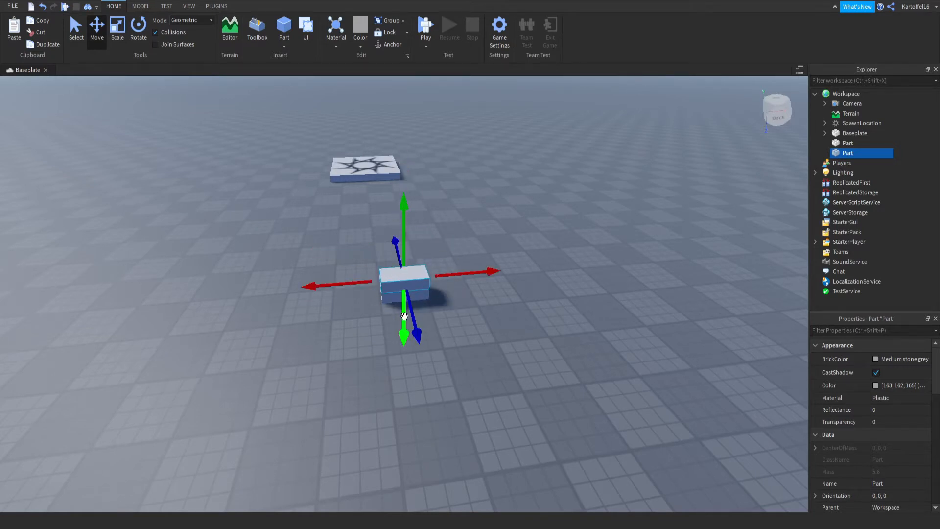
drag(403, 316, 403, 294)
Delete both stacked parts from the baseplate.
key(Delete)
click(392, 293)
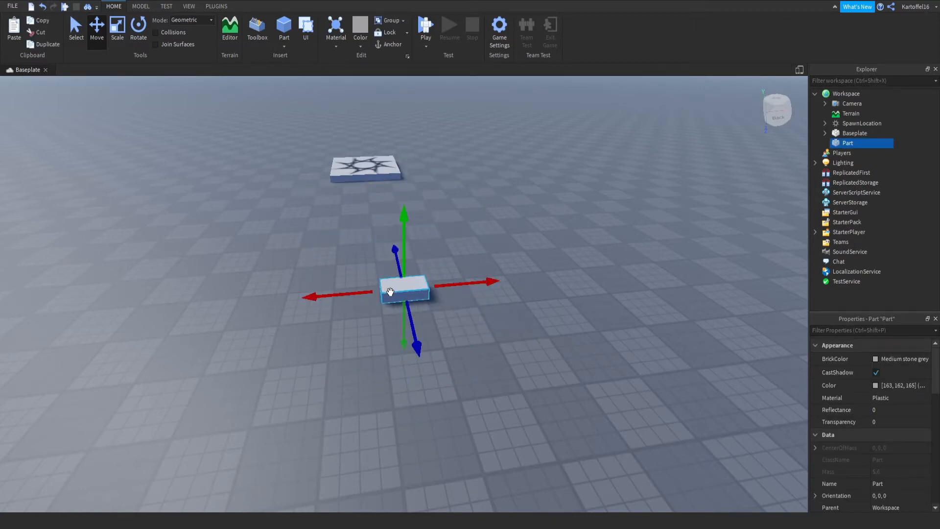
key(Delete)
right_drag(390, 292, 389, 292)
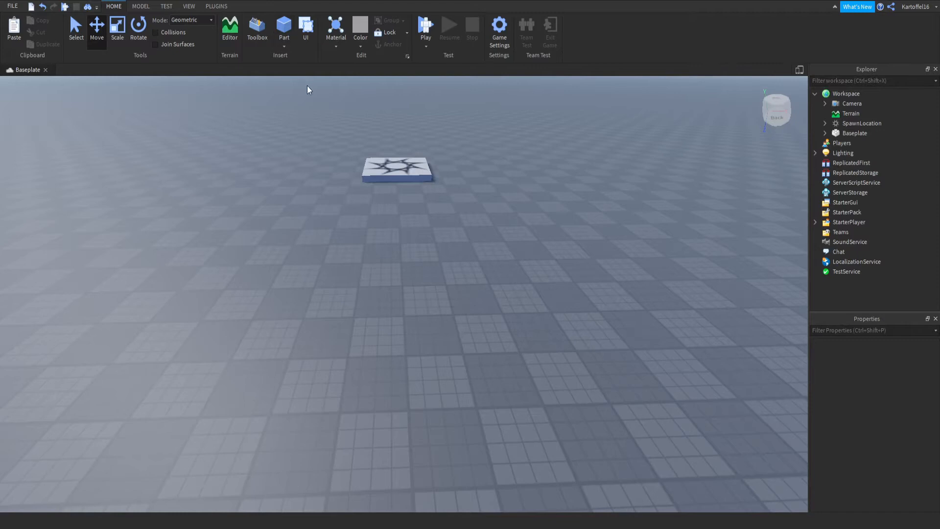
Insert two overlapping parts and slide one sideways along the red axis, undoing and repeating the move.
click(284, 29)
click(284, 29)
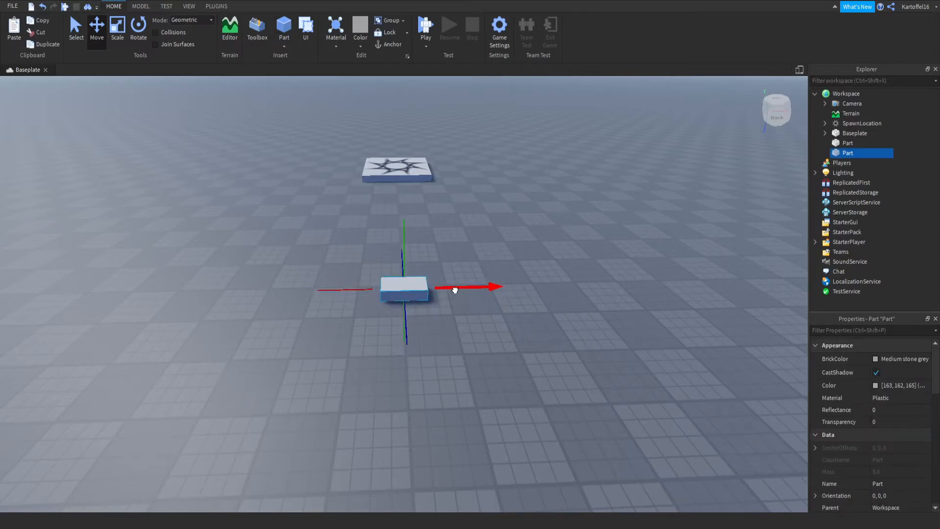
drag(455, 290, 563, 279)
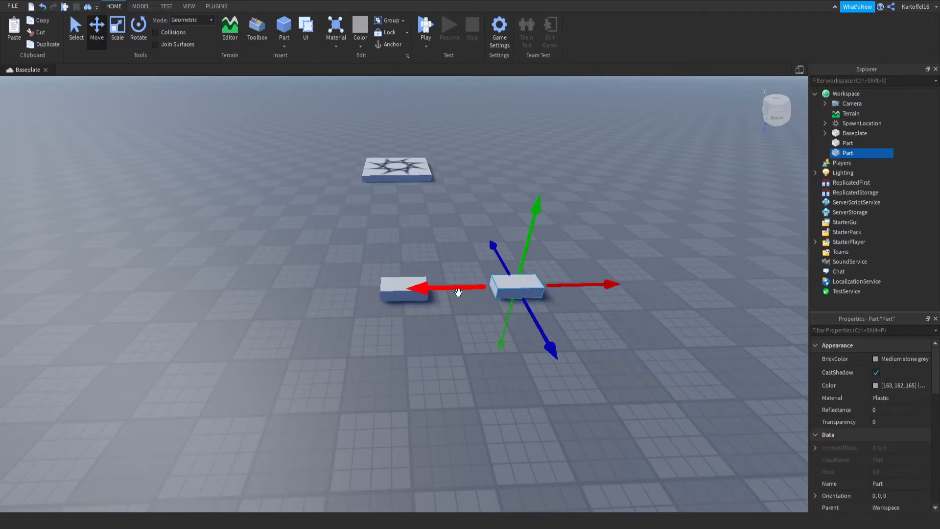
key(ctrl+z)
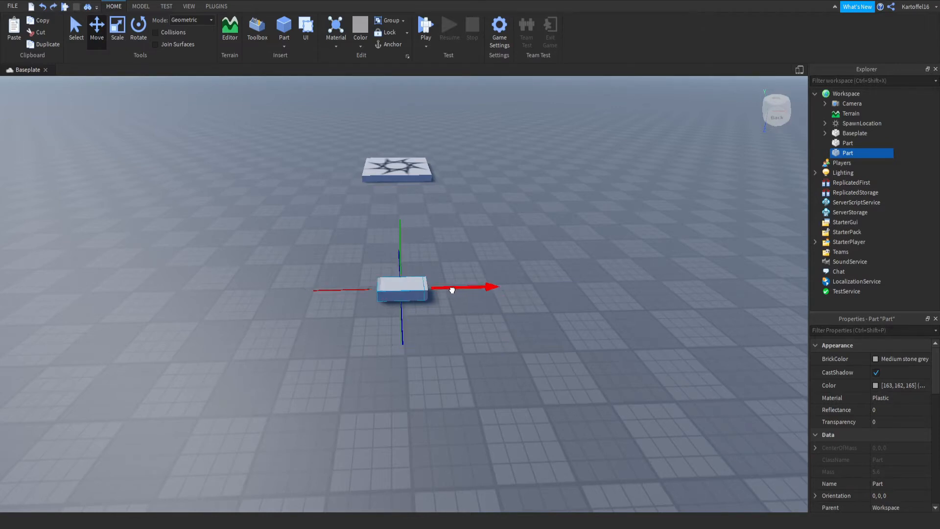
drag(429, 290, 519, 291)
Undo the latest part move and the changes made before it.
key(ctrl+z)
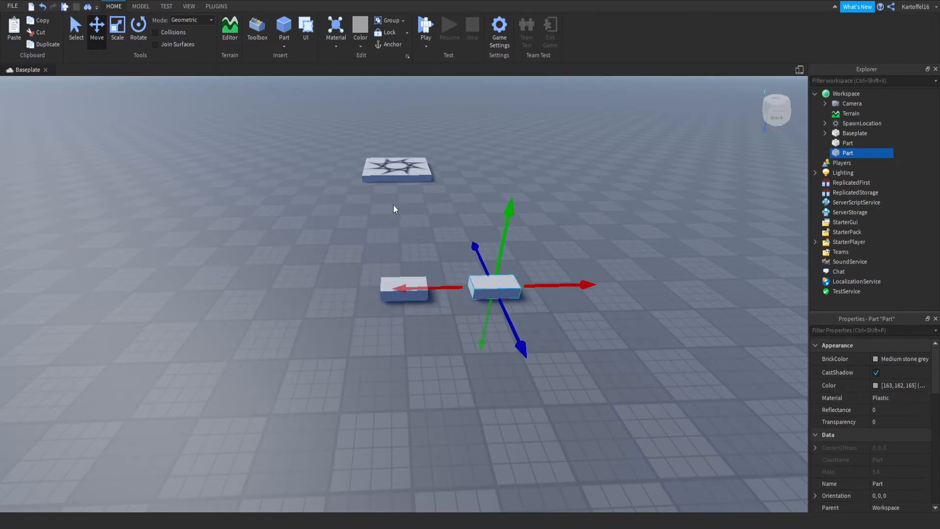
key(ctrl+z)
key(ctrl+z)
key(ctrl+z)
key(ctrl+z)
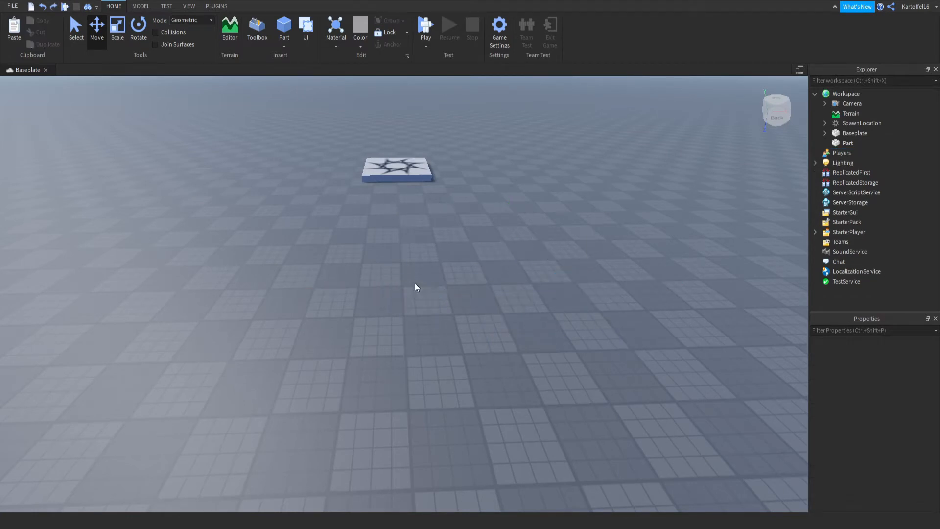
Slide the remaining part back and forth along the red axis, and delete it.
click(399, 291)
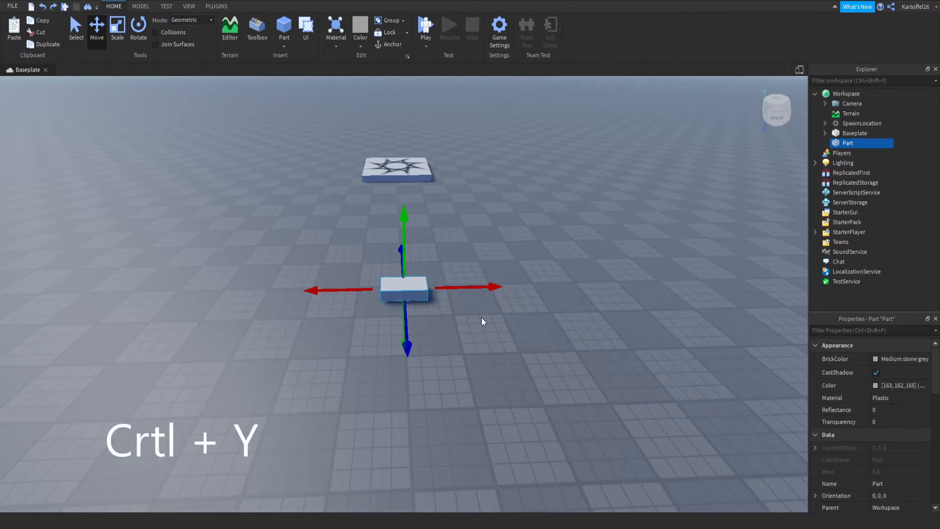
drag(445, 286, 484, 285)
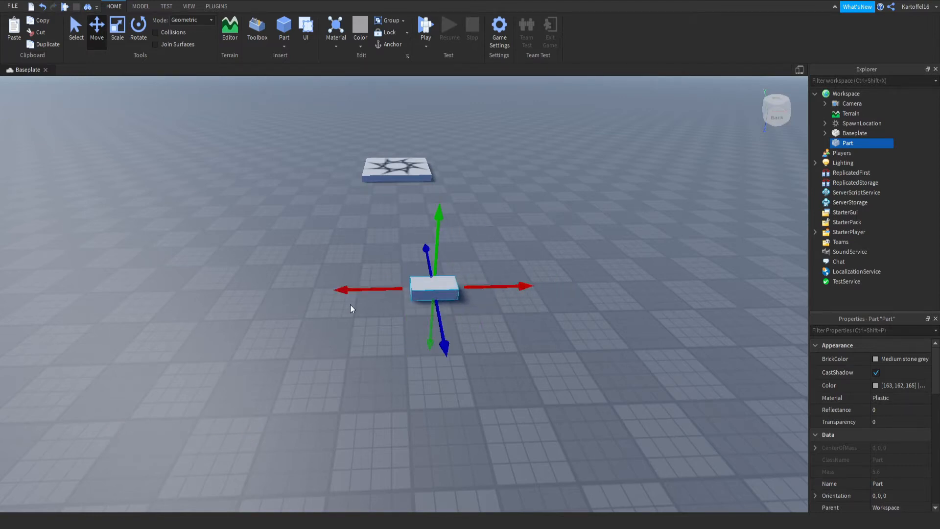
drag(351, 289, 302, 291)
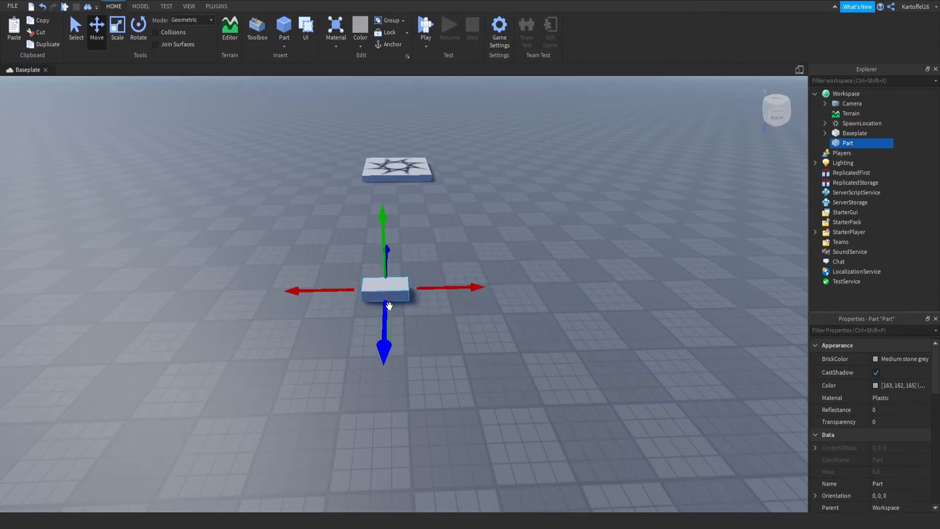
key(Delete)
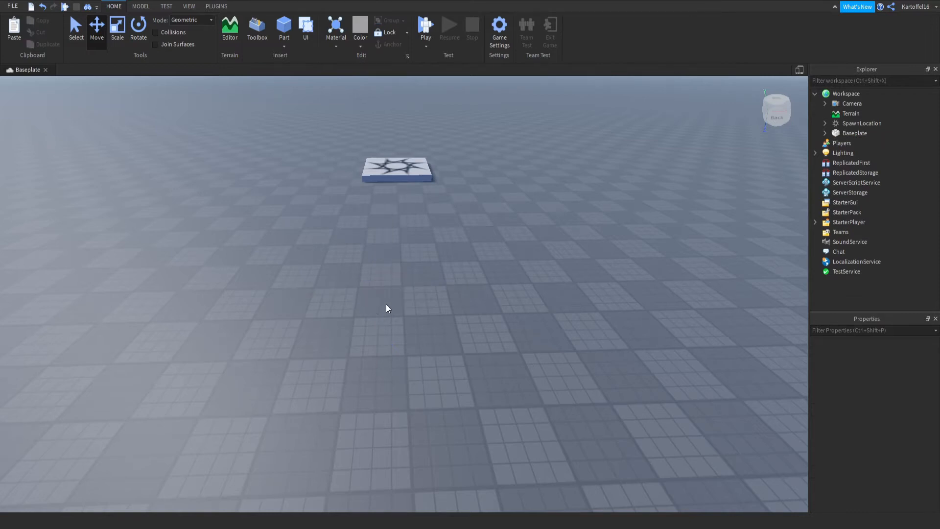
Insert a new part beside the spawn location and use the Scale tool to enlarge its depth and stretch its length.
key(d)
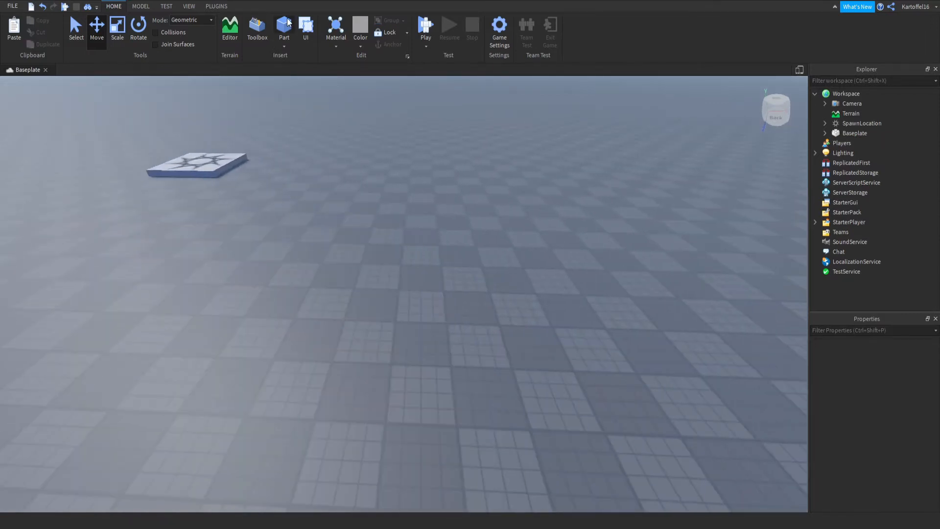
click(284, 24)
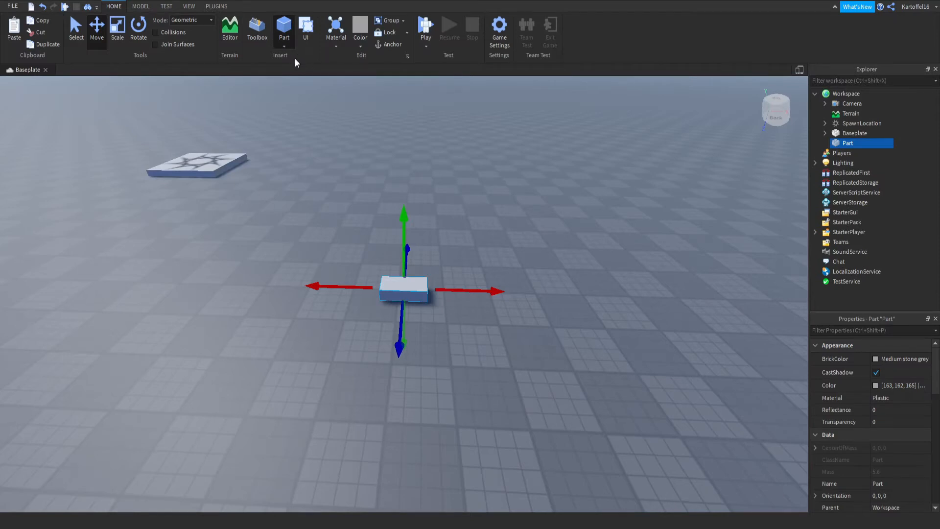
click(117, 26)
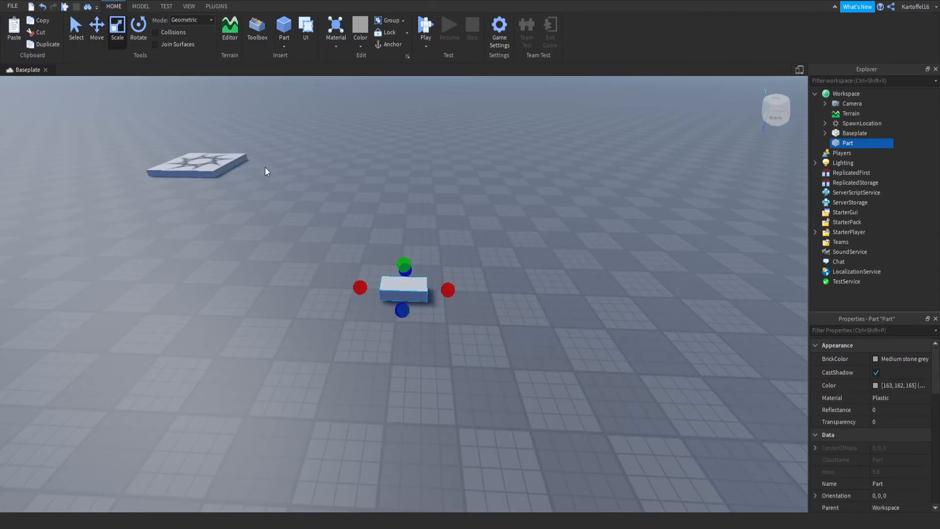
scroll(445, 262, up, 3)
right_drag(444, 263, 441, 260)
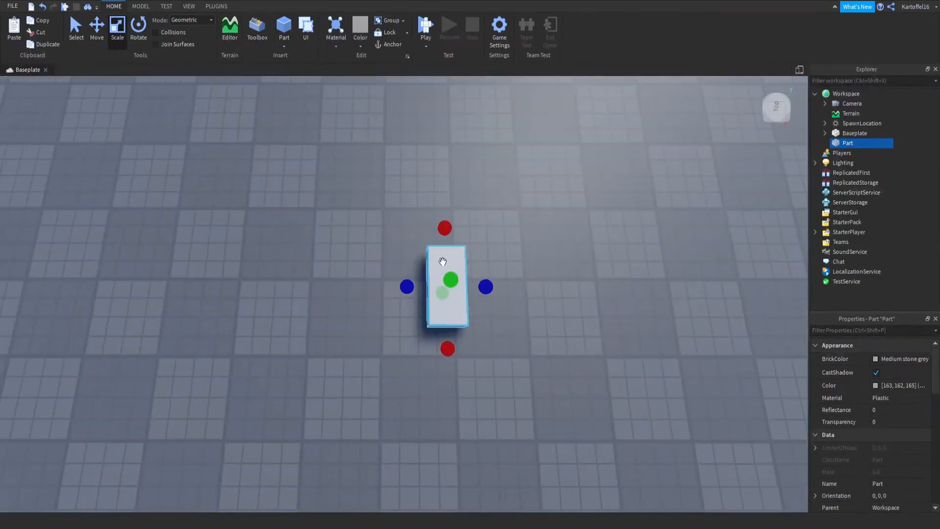
drag(404, 285, 380, 281)
right_drag(380, 281, 381, 281)
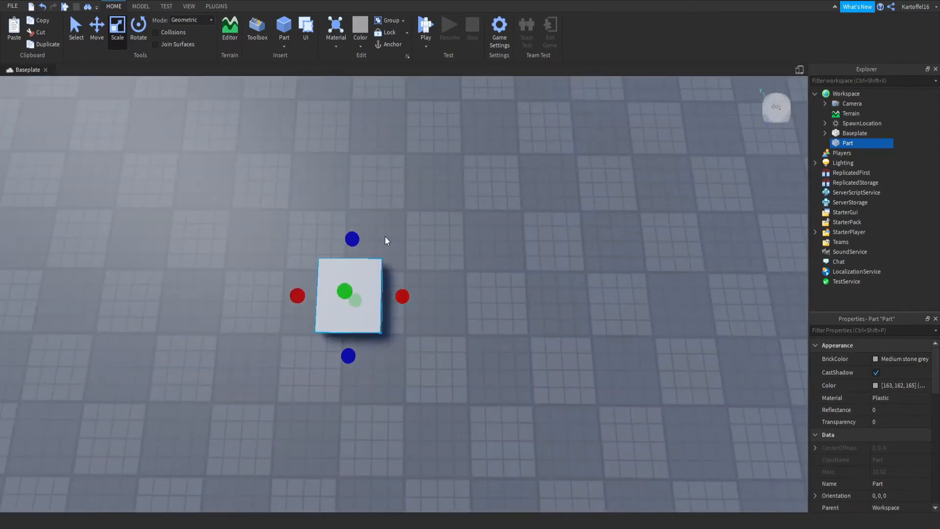
drag(405, 294, 551, 284)
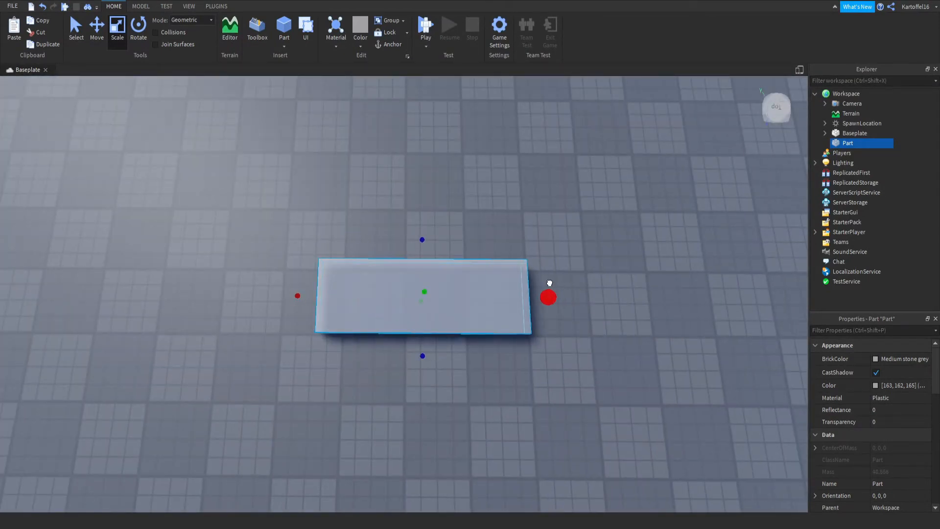
Scale the long part deeper along the blue axis and raise its height to form a tall block.
middle_drag(549, 283, 374, 264)
right_drag(277, 226, 277, 207)
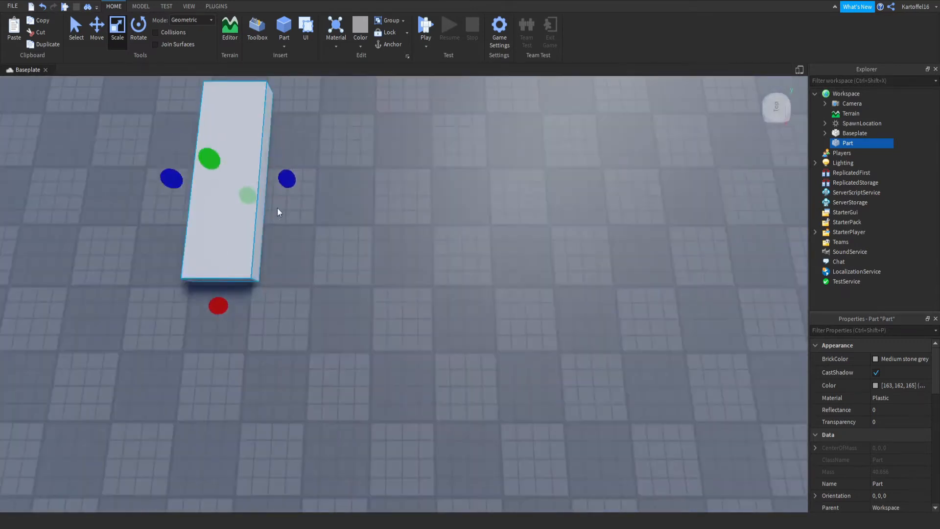
drag(288, 178, 336, 177)
mouse_move(336, 176)
right_down()
mouse_move(336, 153)
mouse_move(376, 168)
mouse_move(341, 170)
right_up()
drag(341, 171, 332, 172)
right_drag(332, 172, 332, 171)
scroll(332, 172, down, 3)
scroll(332, 172, down, 3)
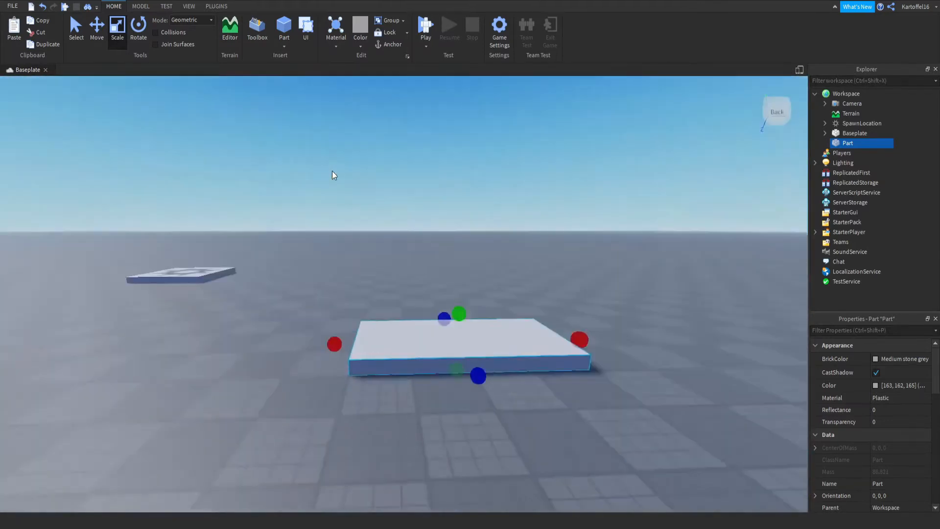
drag(466, 290, 468, 249)
scroll(420, 268, down, 2)
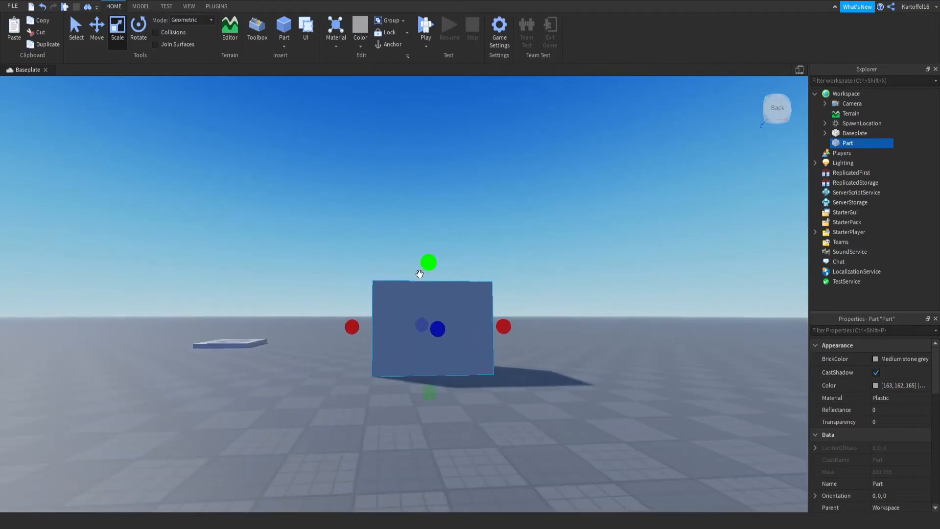
Deselect the tall block and examine it from different angles and distances.
scroll(413, 269, up, 3)
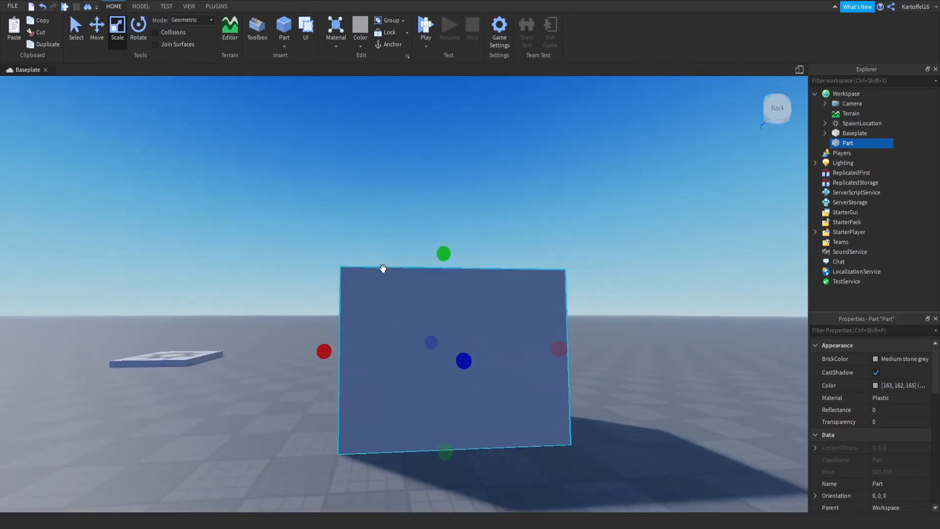
right_drag(383, 268, 383, 268)
scroll(383, 268, down, 3)
key(d)
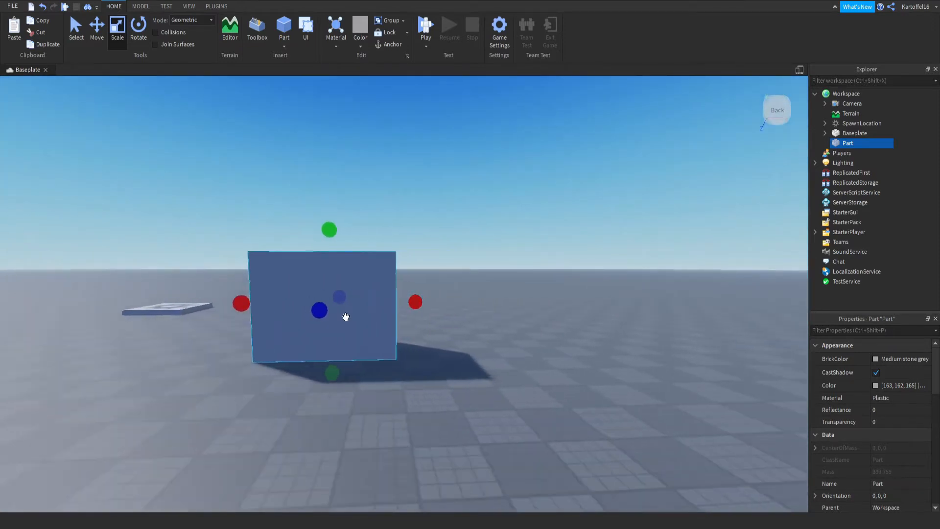
key(a)
click(461, 415)
key(w)
right_drag(433, 383, 433, 383)
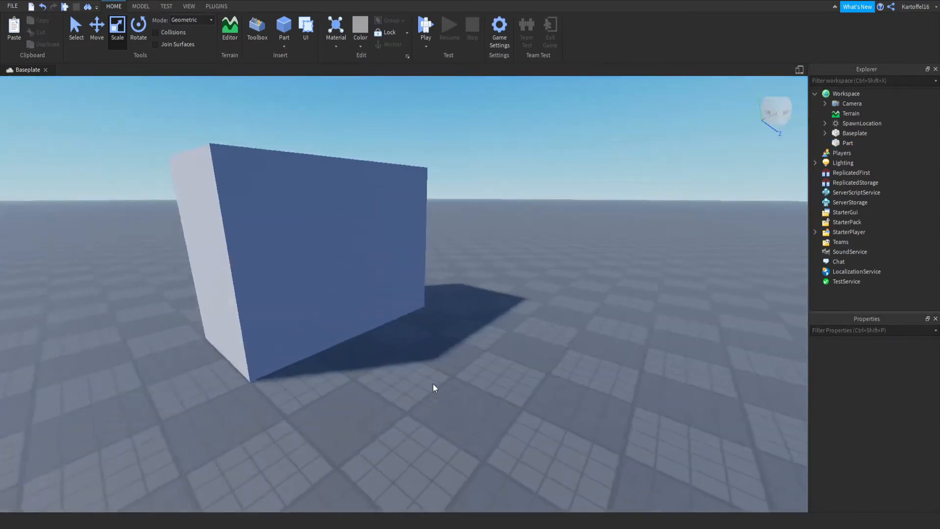
scroll(432, 383, down, 3)
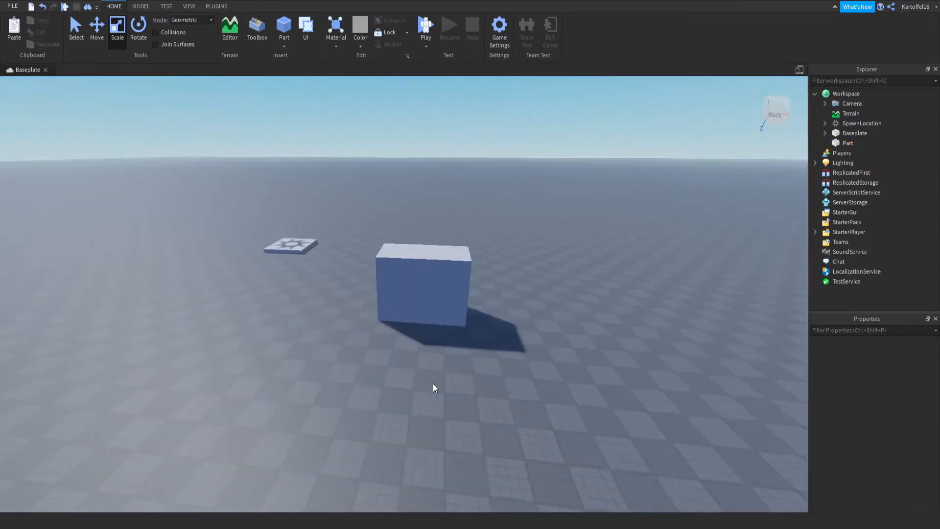
scroll(432, 383, up, 3)
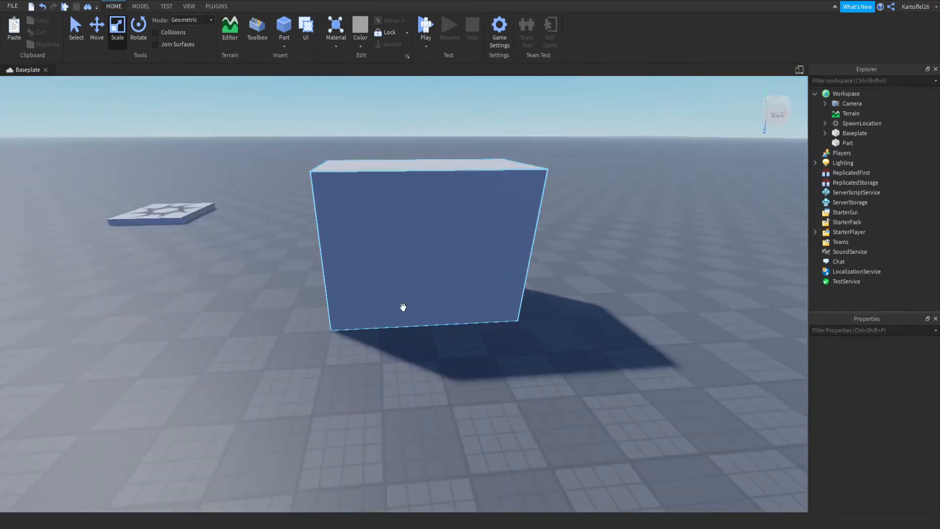
right_drag(403, 307, 413, 296)
scroll(404, 308, down, 2)
Insert another part in front of the tall block and scale it along the red axis to a shorter length.
click(282, 24)
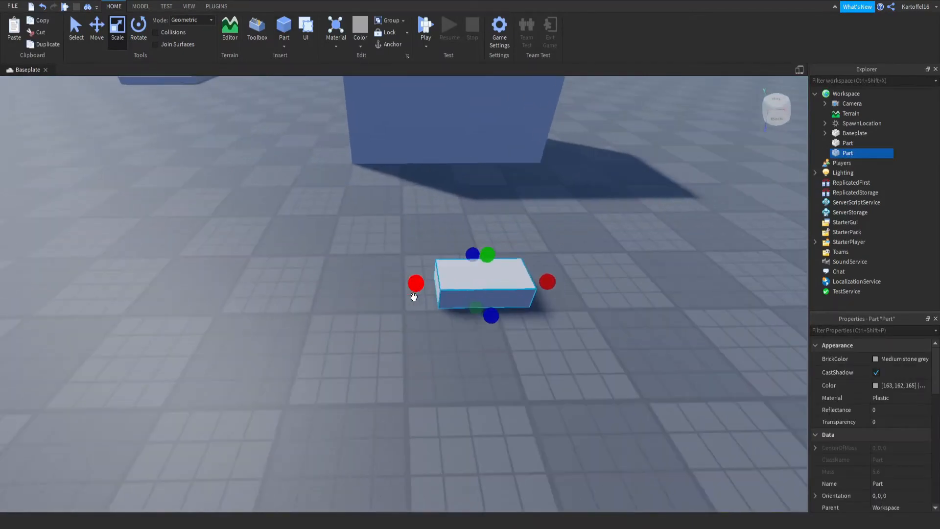
scroll(391, 299, up, 2)
right_drag(441, 165, 436, 237)
key(d)
key(d)
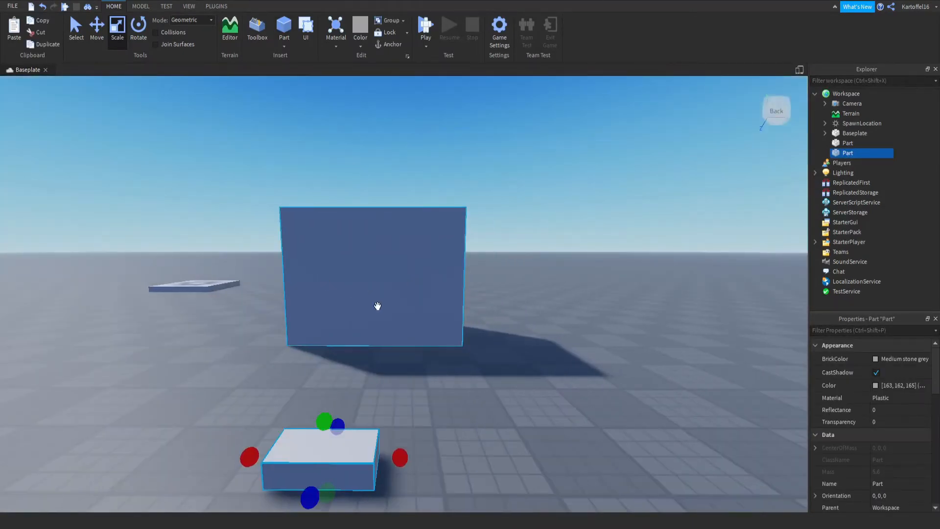
key(a)
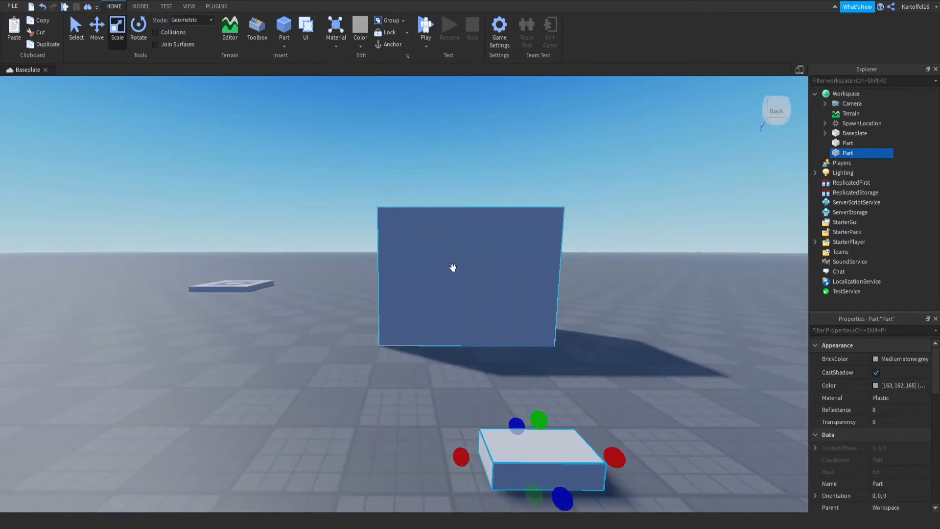
key(d)
key(a)
key(s)
key(w)
right_drag(455, 387, 457, 373)
drag(388, 353, 346, 352)
drag(556, 362, 477, 363)
key(w)
right_drag(477, 362, 477, 362)
key(s)
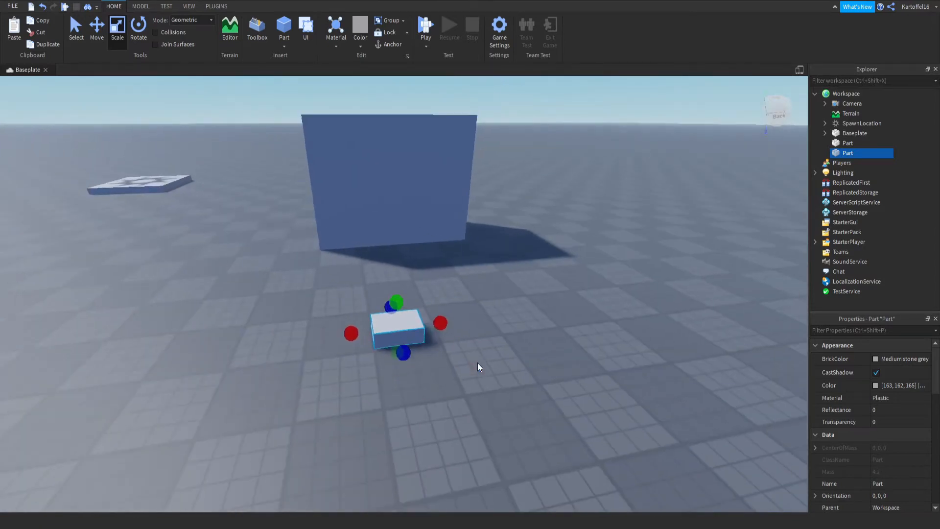
scroll(392, 384, up, 3)
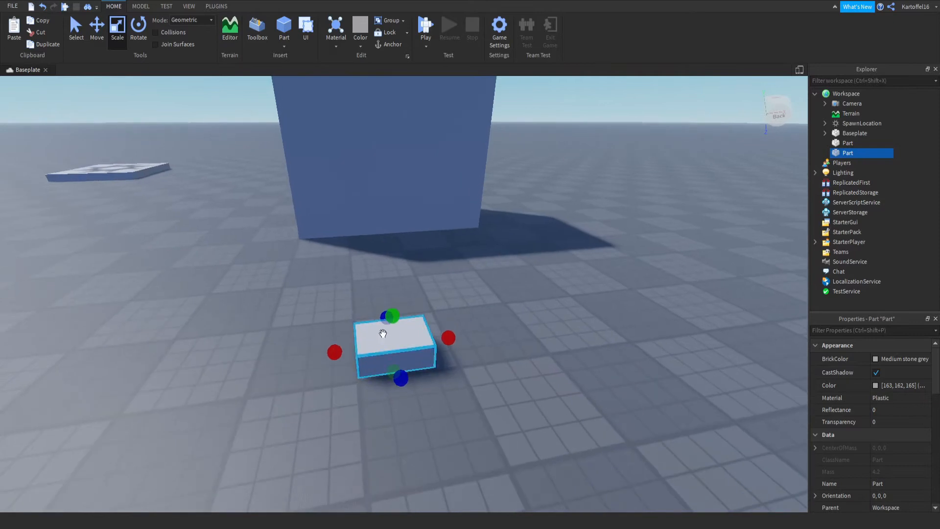
right_drag(383, 334, 383, 333)
scroll(383, 334, down, 2)
scroll(382, 334, up, 2)
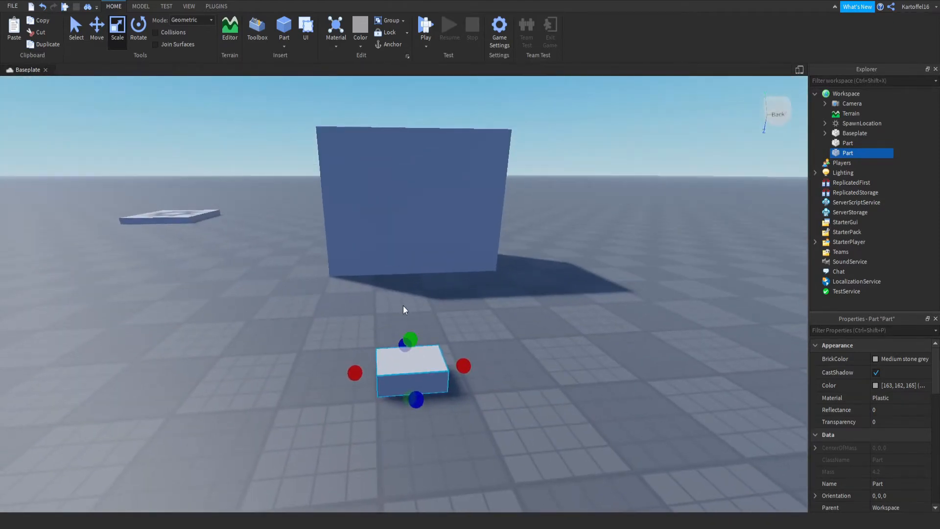
Scale the small part in front of the tall block upward along the green axis to form an upright, door-like block.
drag(411, 336, 417, 222)
key(a)
right_drag(417, 222, 415, 224)
key(s)
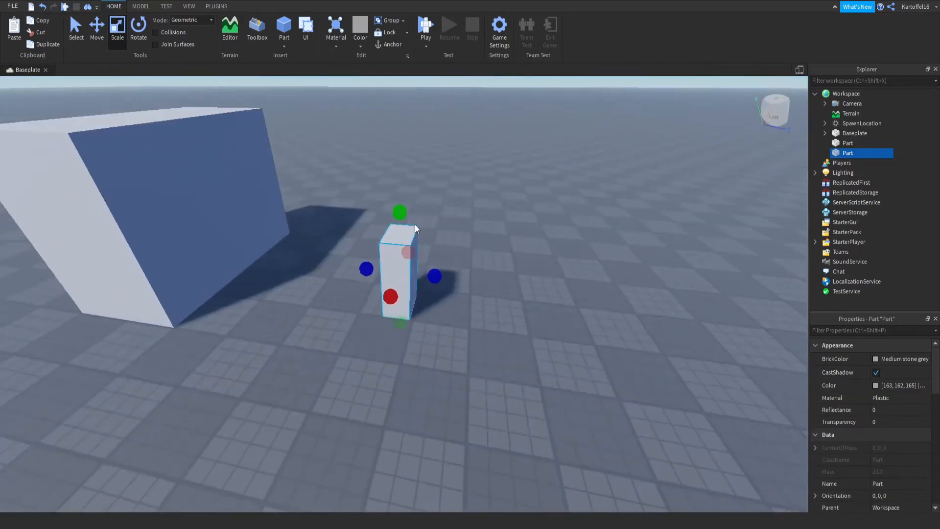
Move the upright part along the blue and red axes to the tall block's face and back out in front of it.
click(97, 28)
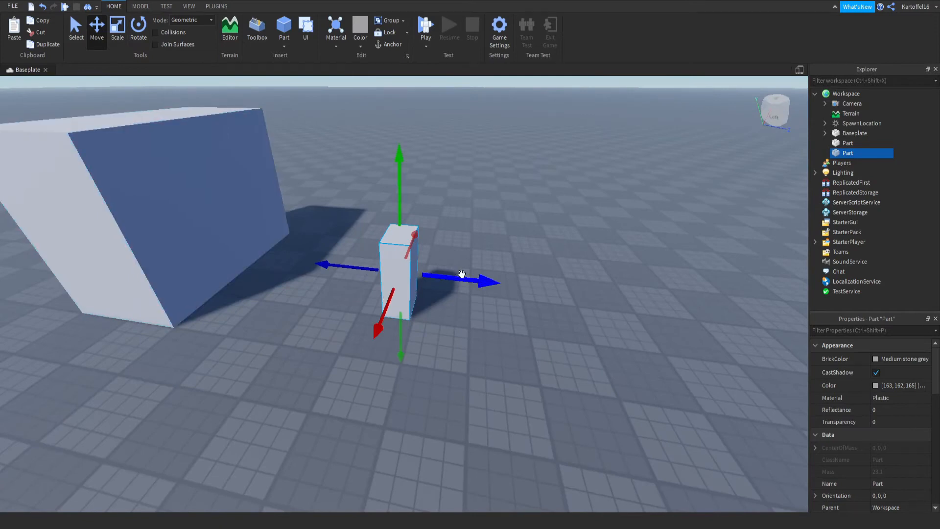
drag(462, 274, 271, 245)
right_drag(271, 245, 418, 268)
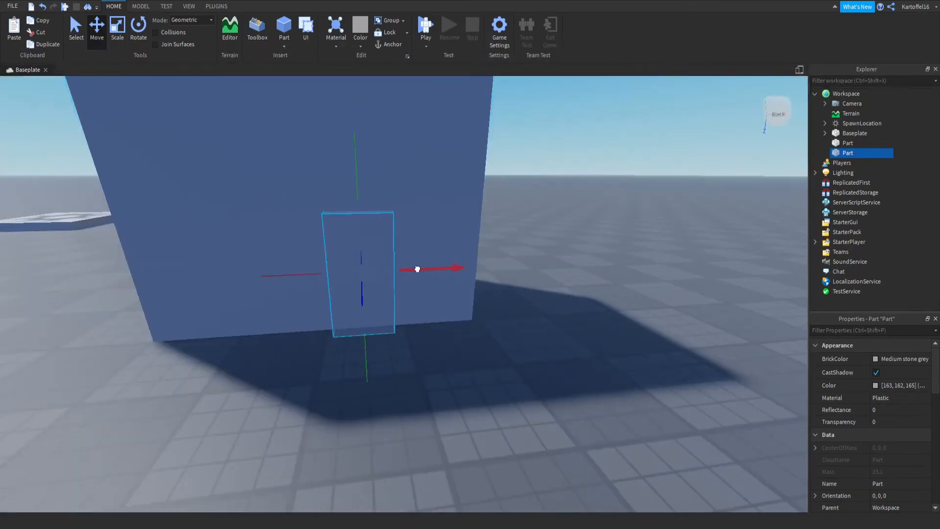
drag(417, 269, 427, 290)
right_drag(428, 289, 451, 336)
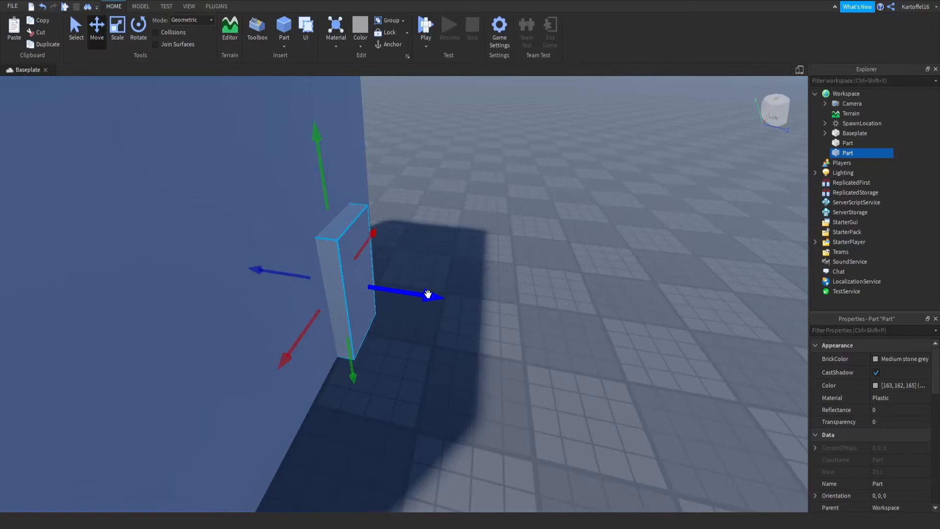
drag(427, 293, 607, 323)
click(641, 381)
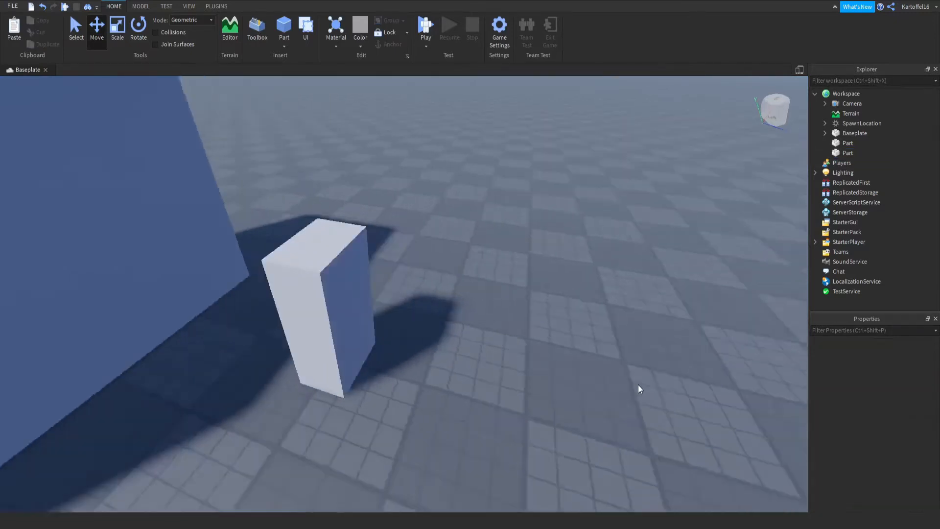
Duplicate the upright part in place and scale the copy slightly taller along the green axis.
right_drag(638, 384, 481, 324)
click(418, 328)
right_drag(418, 329, 417, 329)
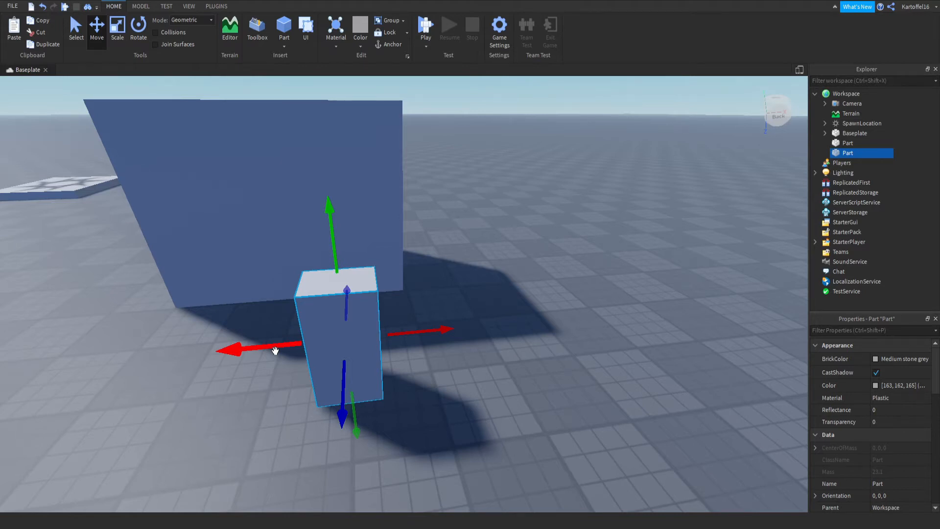
key(ctrl+d)
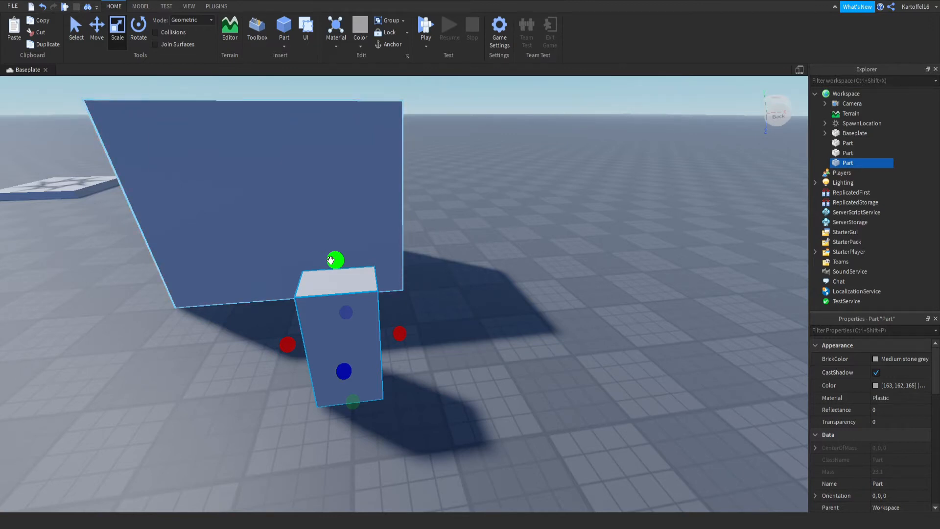
drag(331, 260, 331, 252)
scroll(356, 375, up, 3)
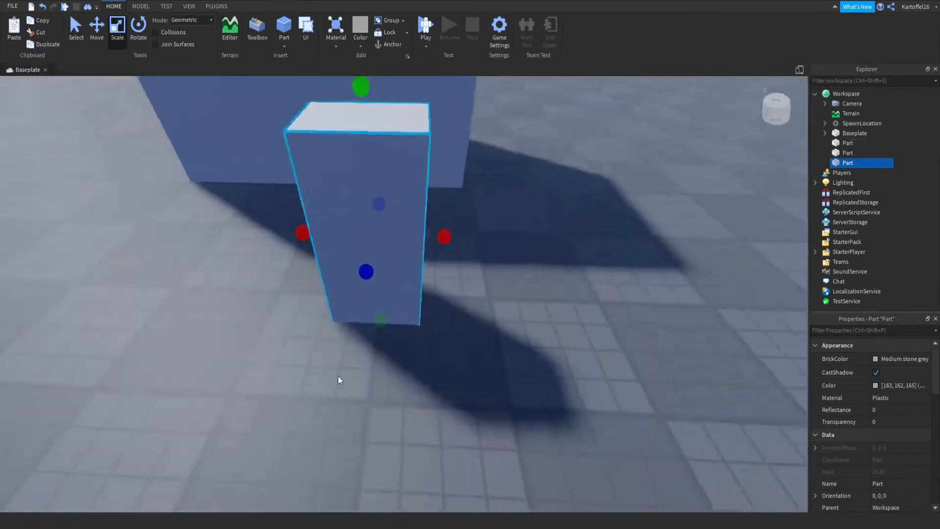
Widen the copy slightly along the red axis and raise its top a little above the original part.
right_drag(338, 375, 374, 388)
mouse_move(431, 384)
mouse_down()
mouse_move(612, 382)
mouse_move(418, 384)
mouse_up()
right_drag(418, 384, 303, 303)
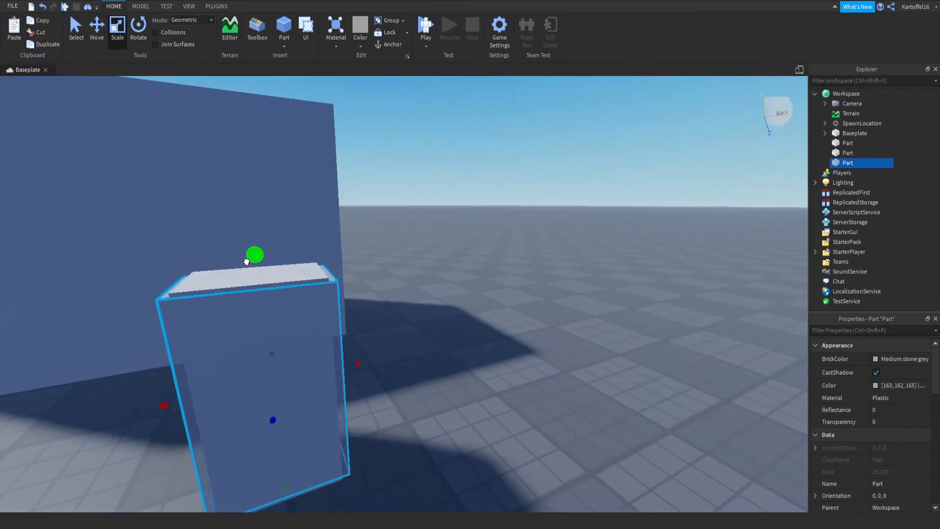
drag(246, 262, 242, 250)
key(f)
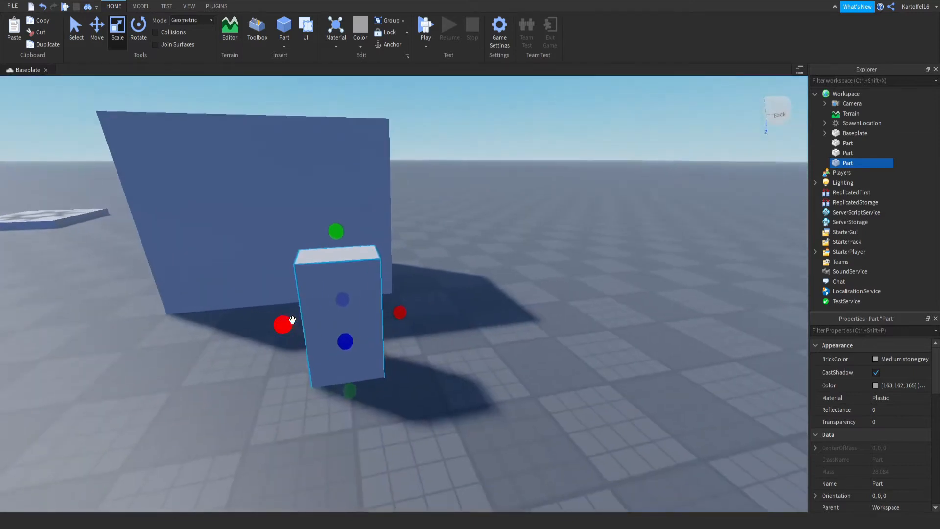
right_drag(292, 320, 294, 322)
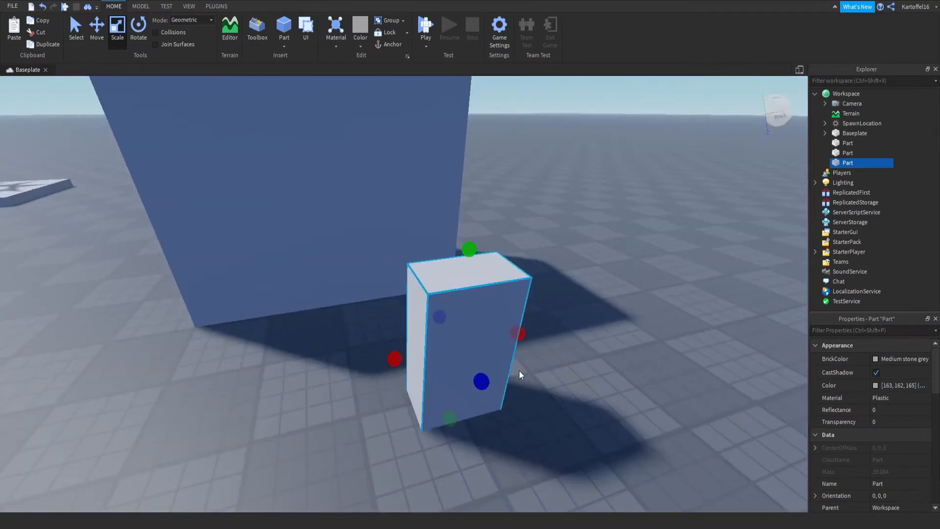
key(f)
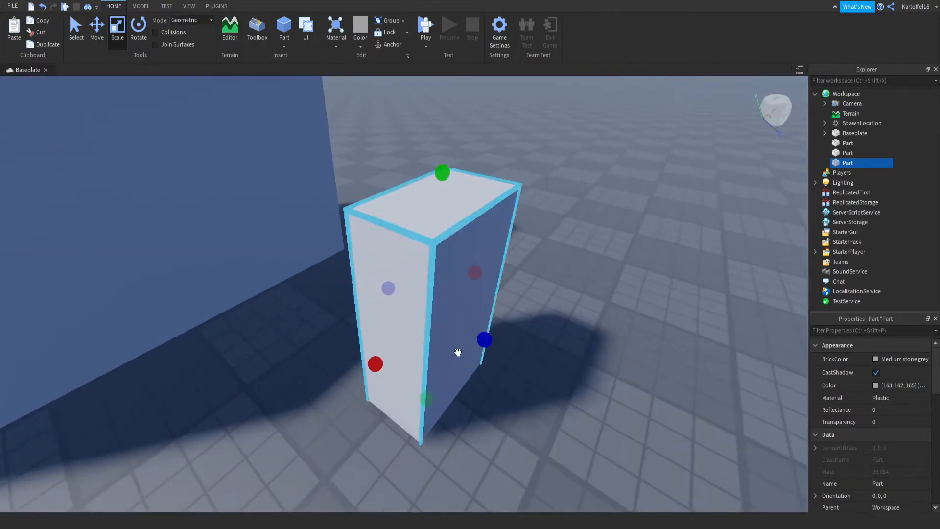
Thin the copy along the blue axis so the original part protrudes through its front and back.
mouse_move(488, 339)
mouse_down()
mouse_move(474, 332)
mouse_move(493, 339)
mouse_up()
right_drag(375, 276, 375, 278)
drag(414, 268, 424, 268)
right_drag(424, 268, 427, 269)
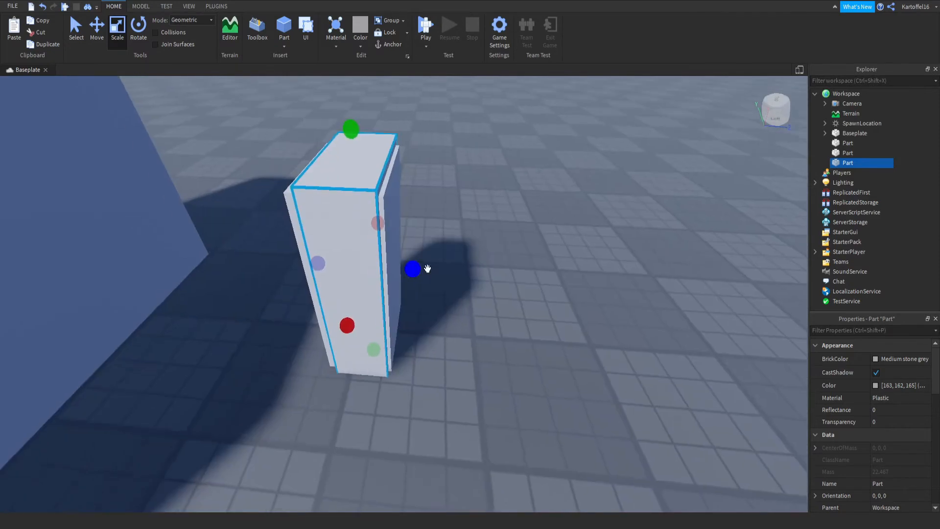
Examine how the two overlapping upright parts fit together from several angles and distances.
right_drag(281, 174, 457, 210)
right_drag(499, 183, 444, 180)
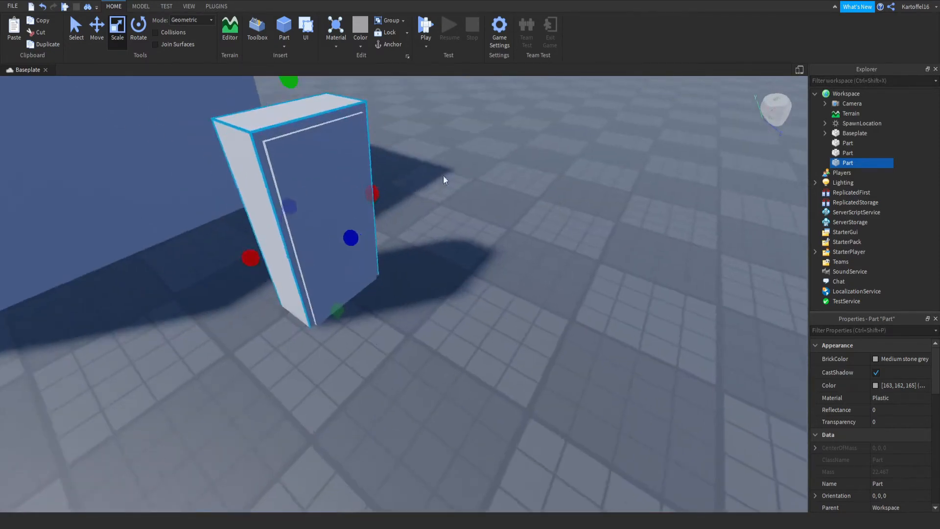
scroll(384, 271, down, 2)
scroll(336, 238, up, 5)
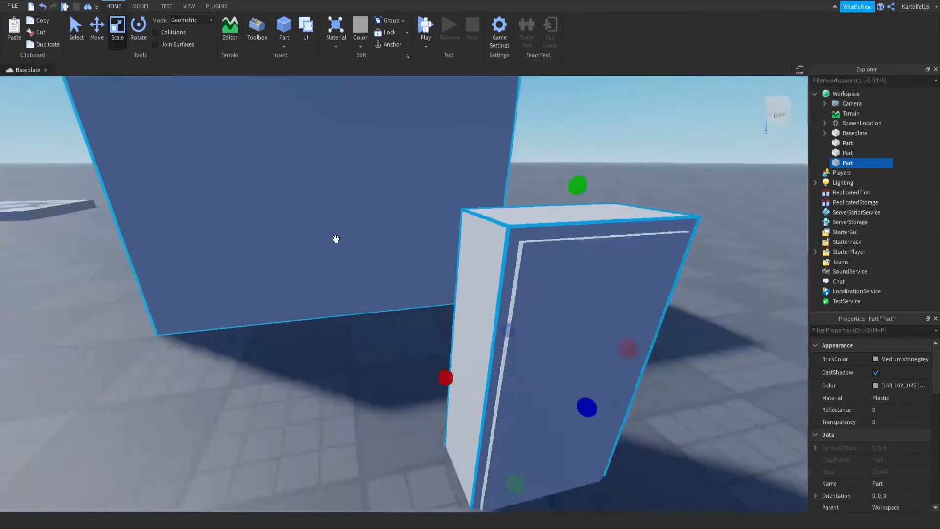
key(f)
scroll(423, 261, up, 3)
right_drag(423, 260, 384, 315)
scroll(384, 311, down, 3)
right_drag(276, 192, 278, 230)
scroll(279, 272, up, 3)
key(a)
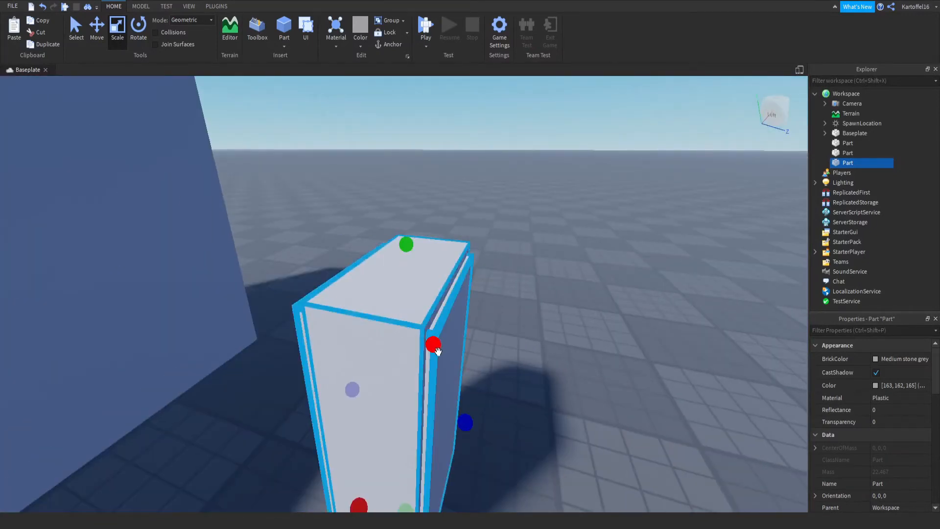
Select the inner upright part and scale it deeper along the blue axis so it extends well through the outer copy.
click(443, 363)
scroll(440, 421, down, 2)
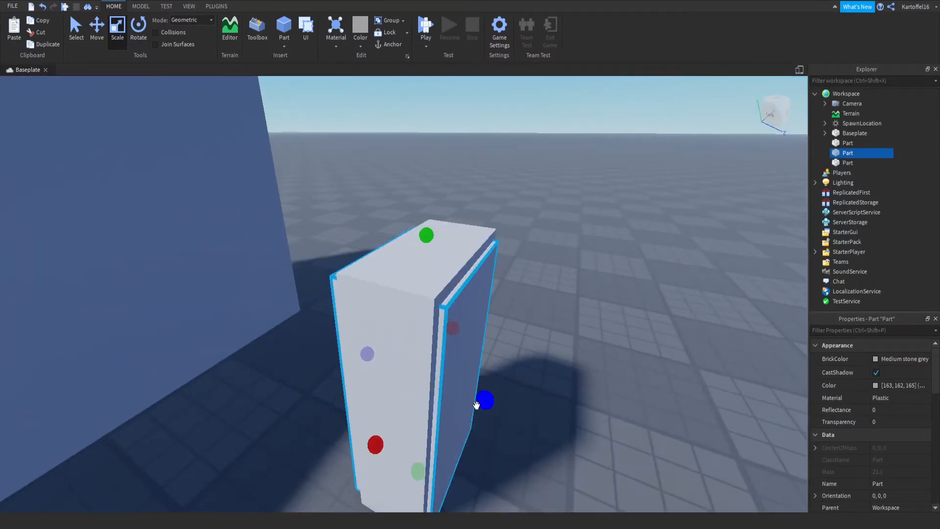
right_drag(398, 417, 383, 351)
scroll(386, 372, up, 3)
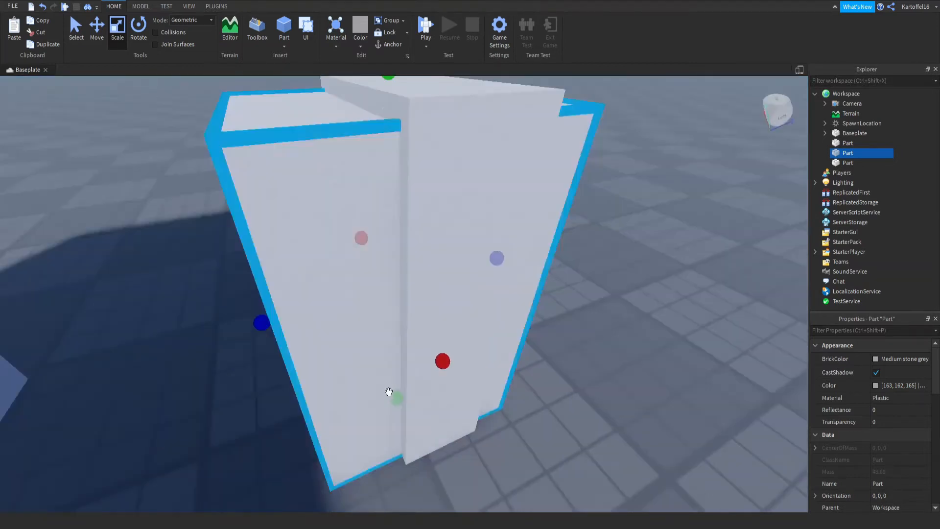
scroll(395, 405, down, 3)
scroll(377, 374, up, 3)
drag(377, 387, 378, 403)
right_drag(377, 402, 380, 402)
scroll(379, 402, down, 3)
right_drag(339, 216, 324, 217)
scroll(371, 342, up, 2)
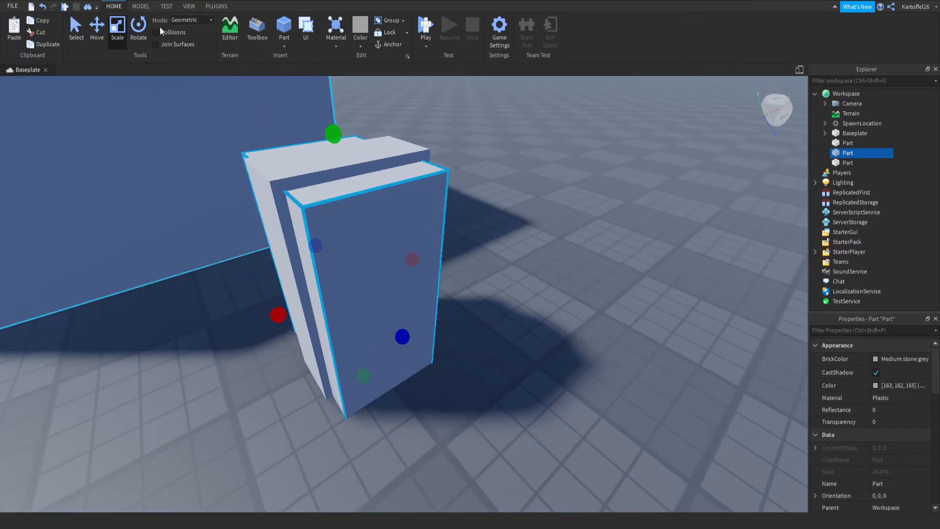
Negate the inner part that runs through the outer frame block.
click(140, 6)
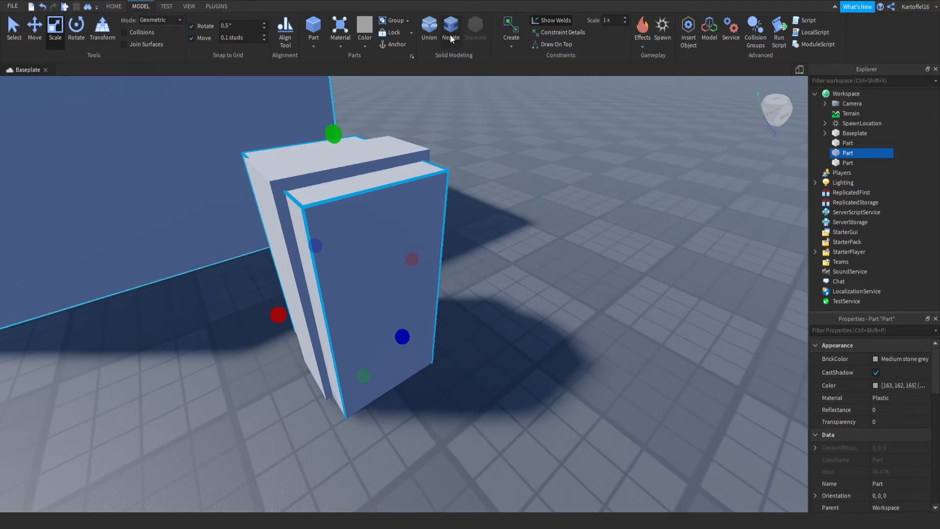
click(464, 310)
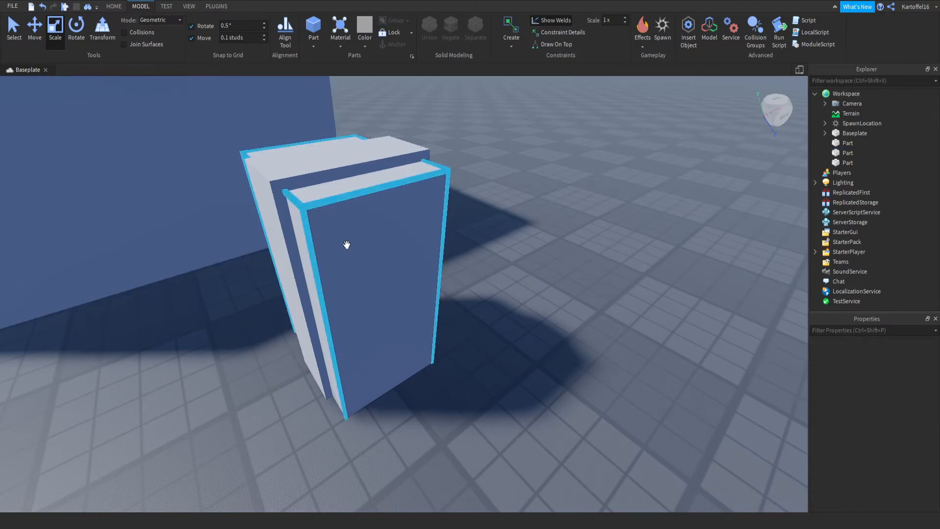
click(362, 276)
click(446, 30)
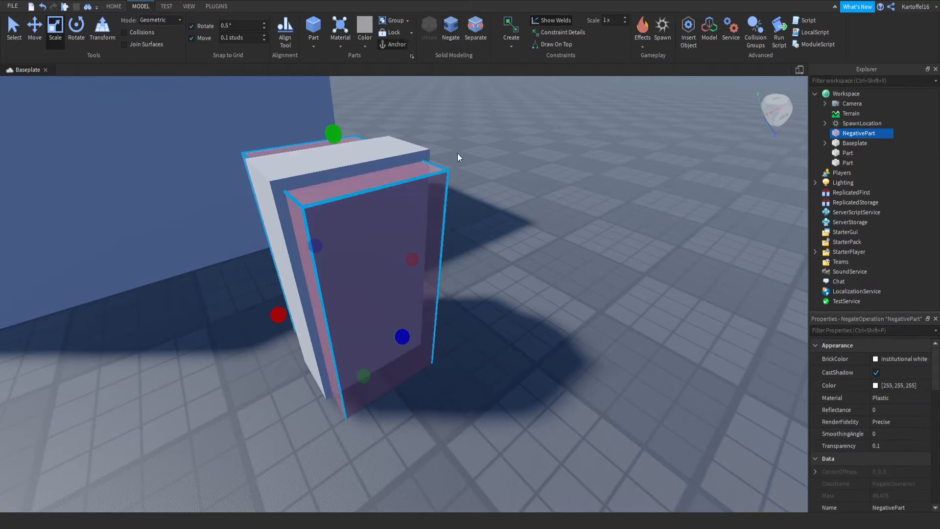
Examine the negative part and the surrounding block from different angles and distances.
right_drag(336, 298, 337, 298)
scroll(337, 298, up, 5)
scroll(337, 298, down, 5)
scroll(337, 297, up, 3)
scroll(337, 298, down, 2)
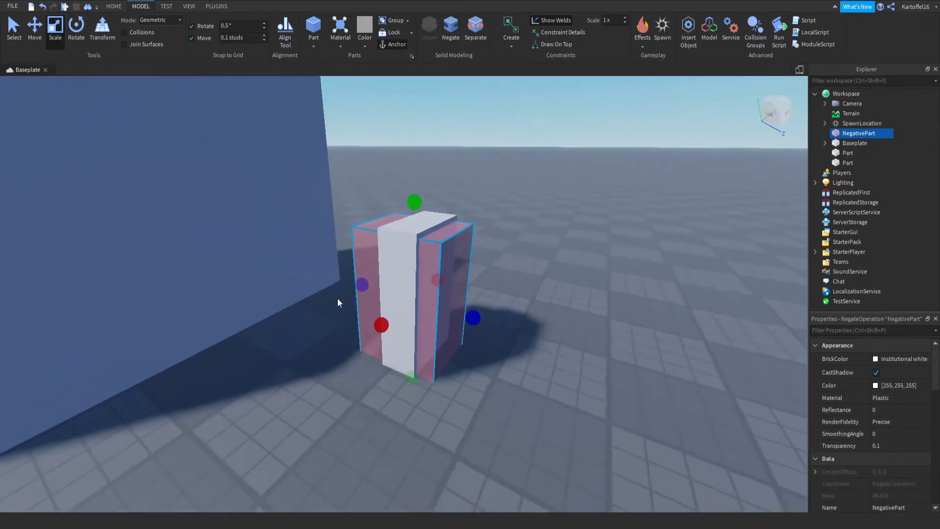
scroll(337, 298, up, 2)
right_drag(420, 294, 432, 291)
scroll(431, 289, down, 3)
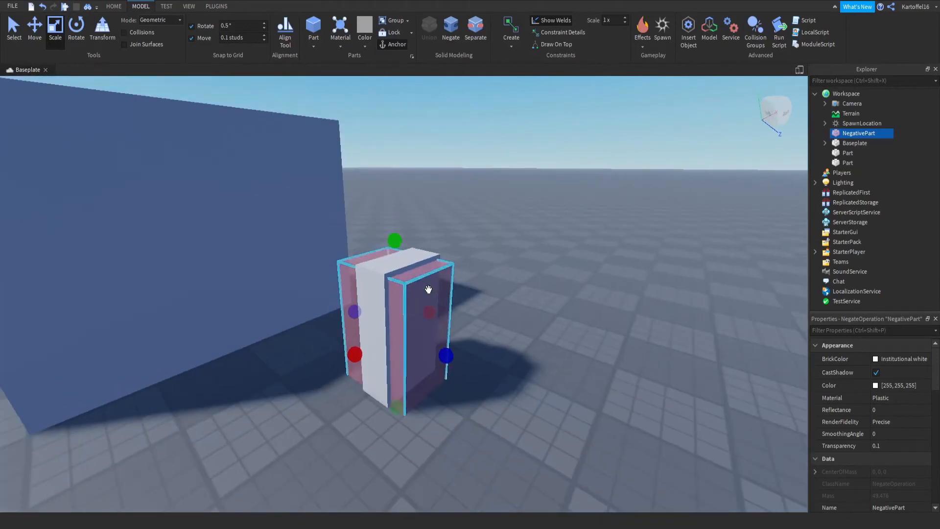
scroll(430, 289, up, 3)
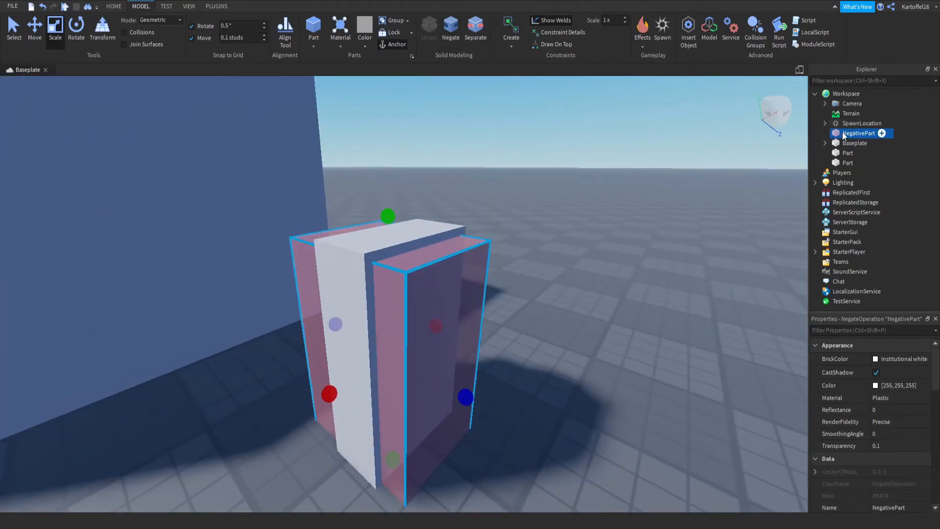
right_drag(524, 338, 523, 339)
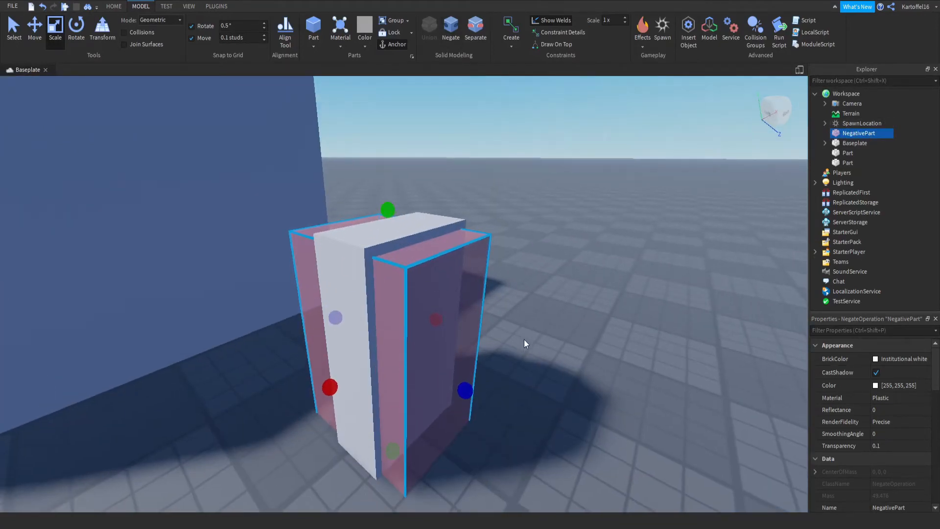
Select the outer part together with the negative part, try the Building Tools by F3X plugin, and return to the Move tool.
ctrl+click(333, 246)
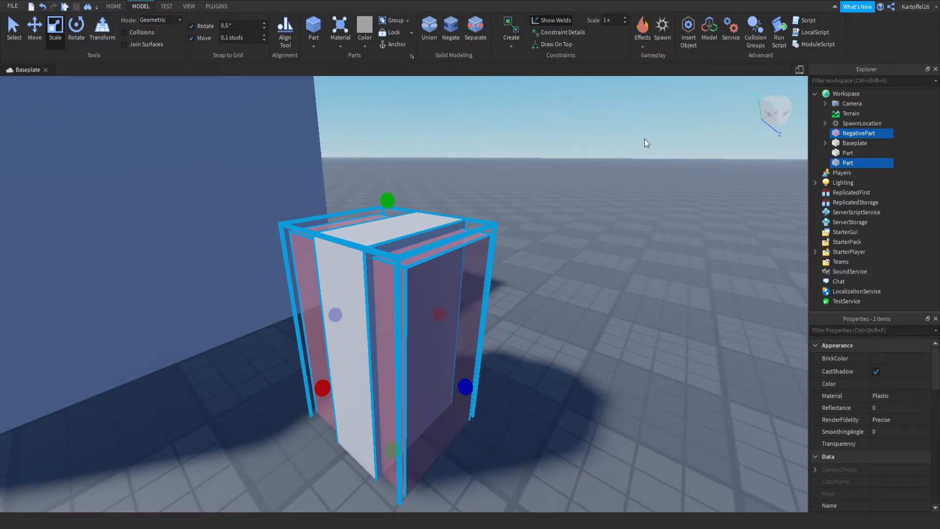
click(213, 10)
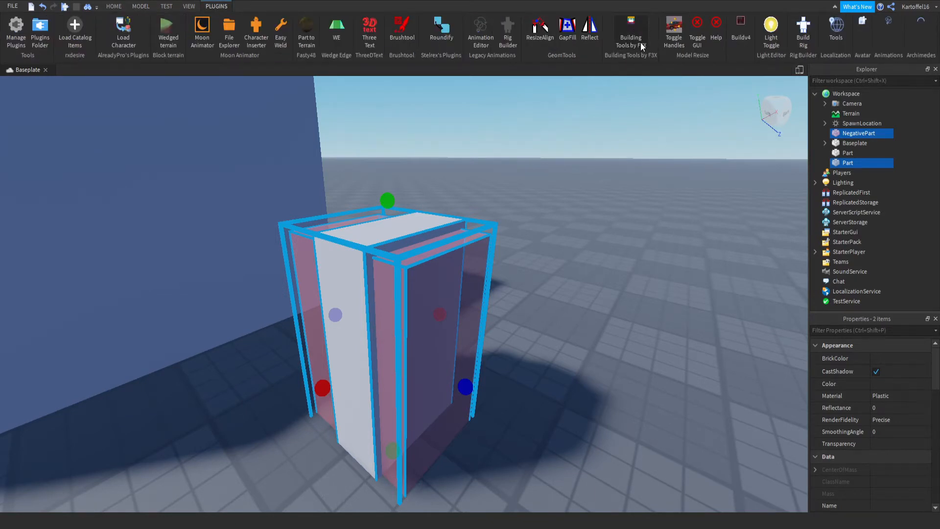
click(631, 27)
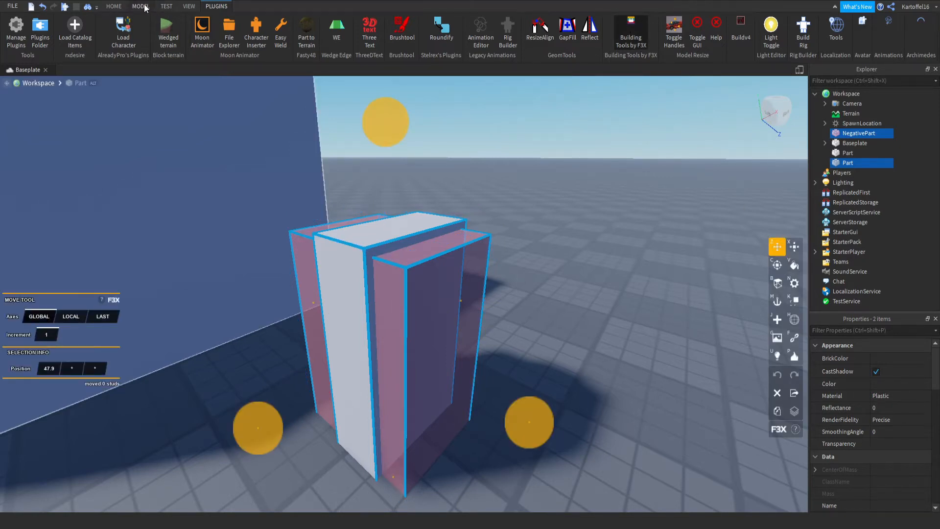
click(116, 6)
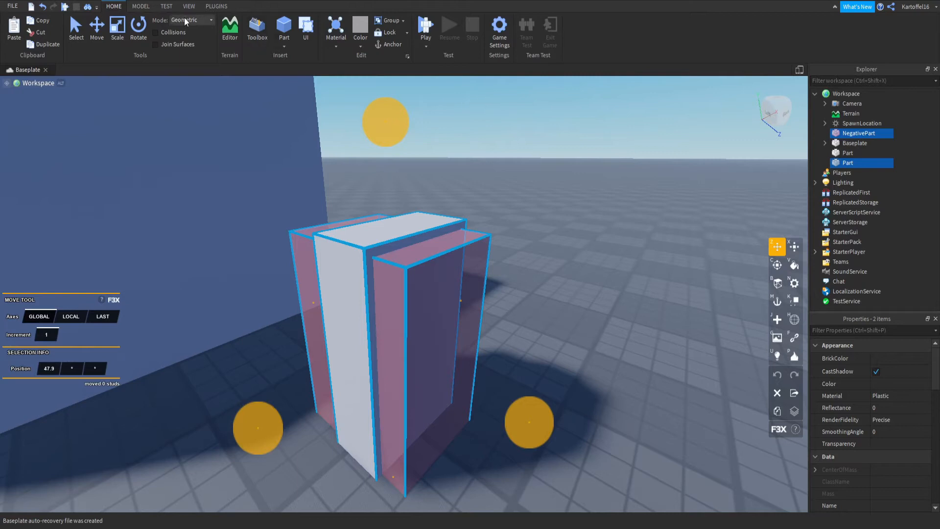
click(141, 6)
click(43, 27)
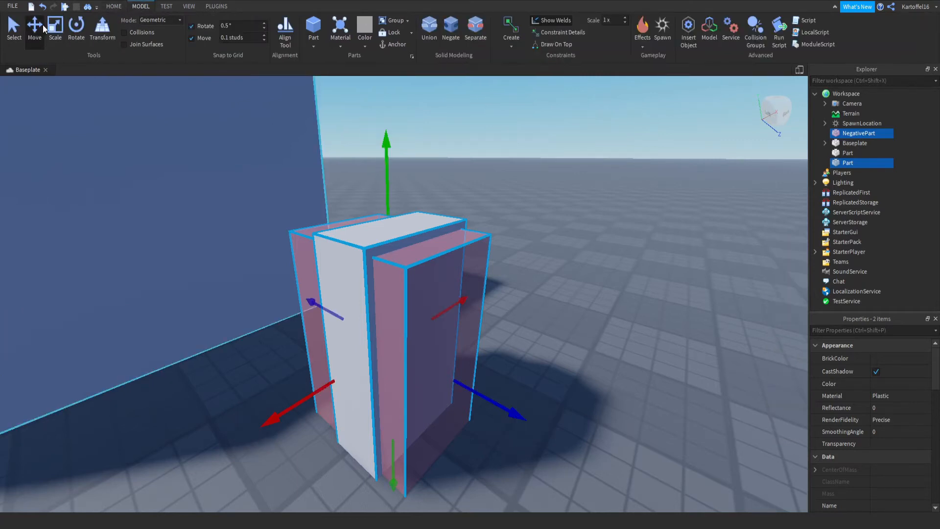
click(114, 6)
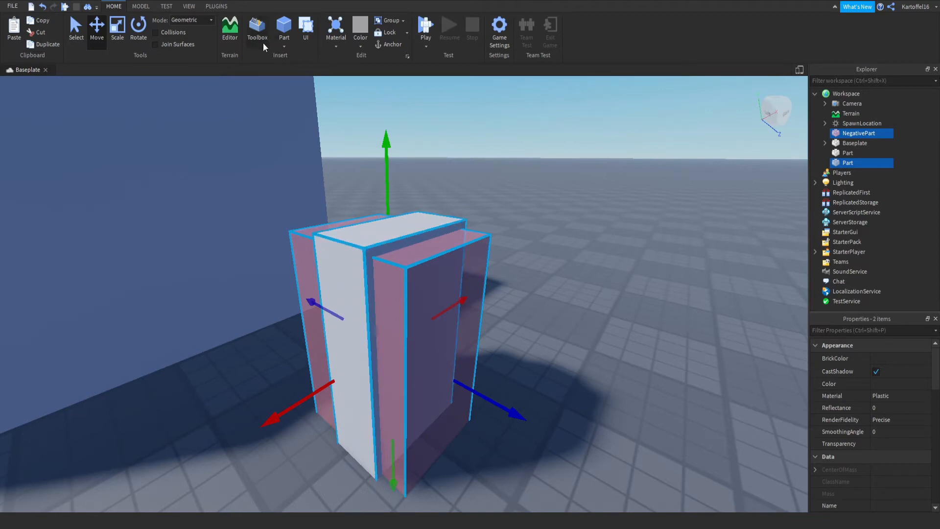
Select only the outer frame part and change its color to dark grey [69, 69, 70].
click(416, 329)
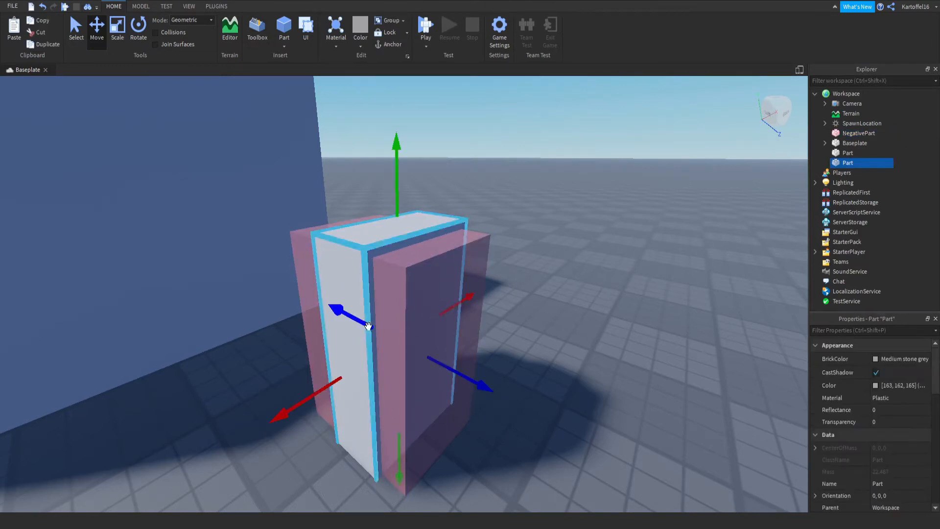
click(896, 385)
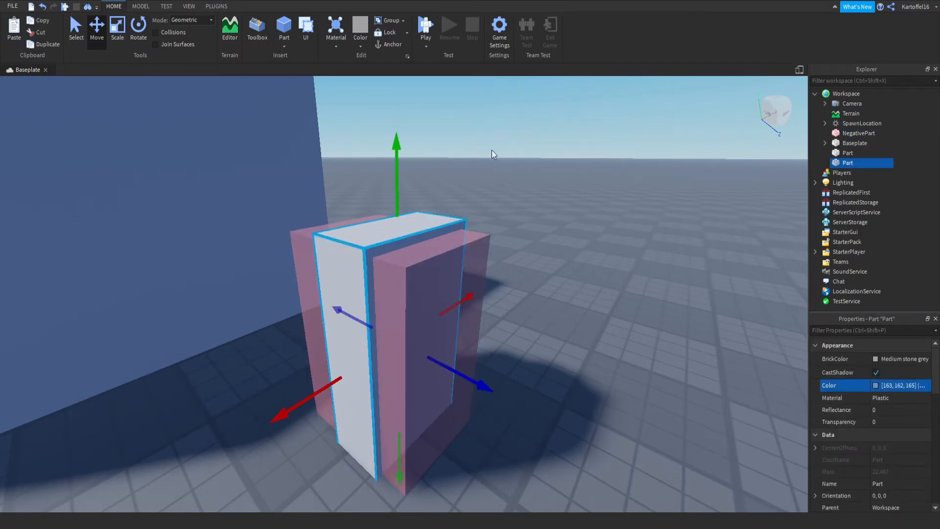
drag(772, 208, 772, 245)
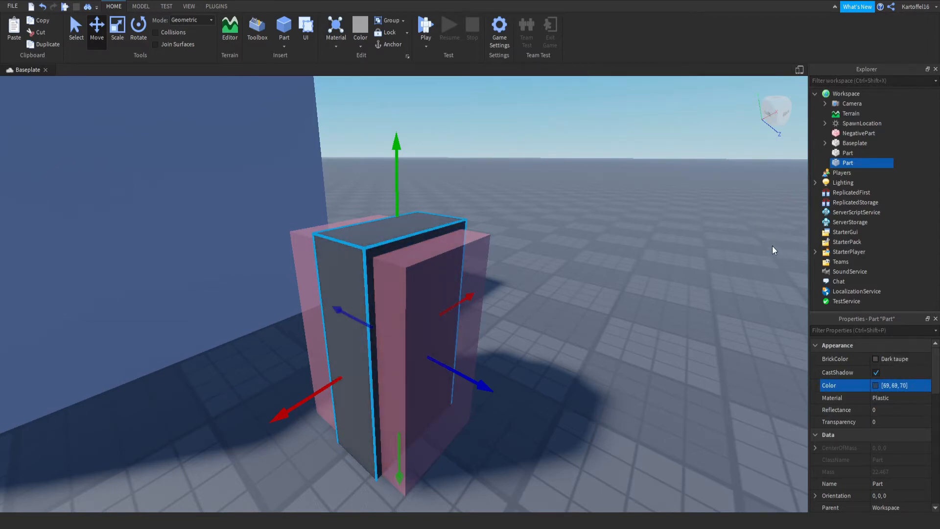
Change the outer frame part's color to dark blue-grey [47, 60, 70].
mouse_move(687, 250)
mouse_down()
mouse_move(697, 230)
mouse_move(687, 228)
mouse_move(693, 241)
mouse_up()
click(720, 354)
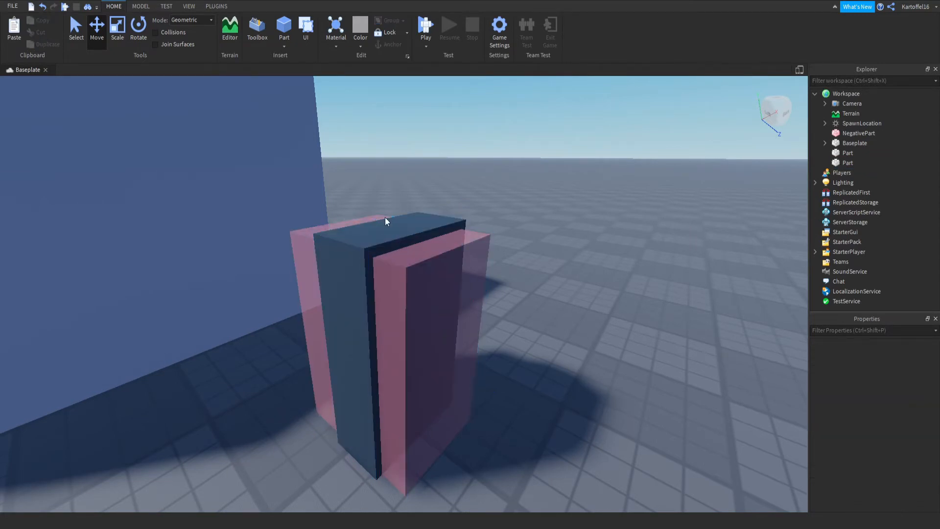
Select the outer frame part together with the negative part and union them to cut out the door opening.
click(406, 329)
ctrl+click(350, 255)
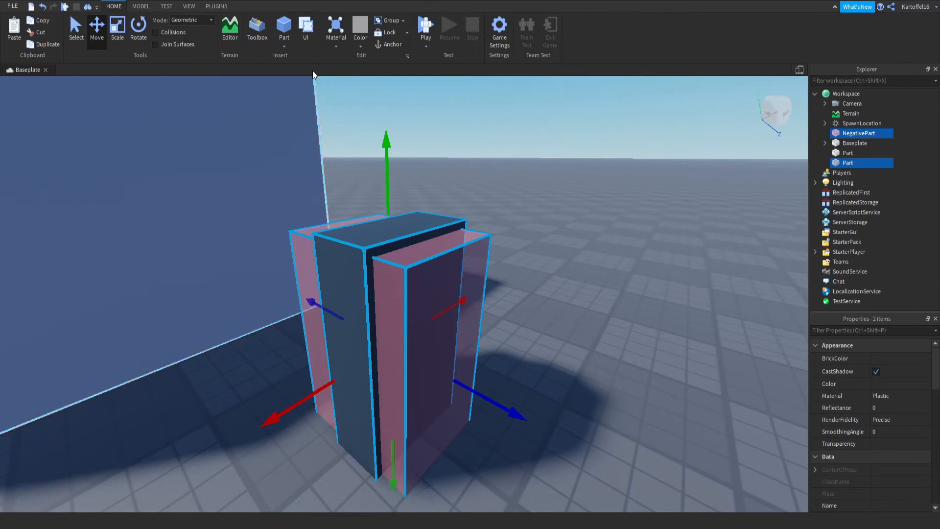
click(573, 290)
click(363, 273)
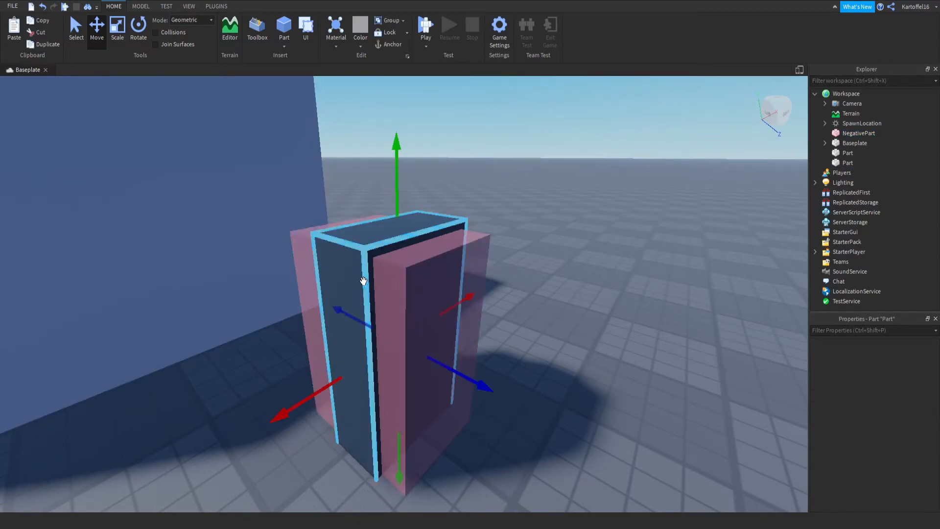
click(585, 318)
click(389, 258)
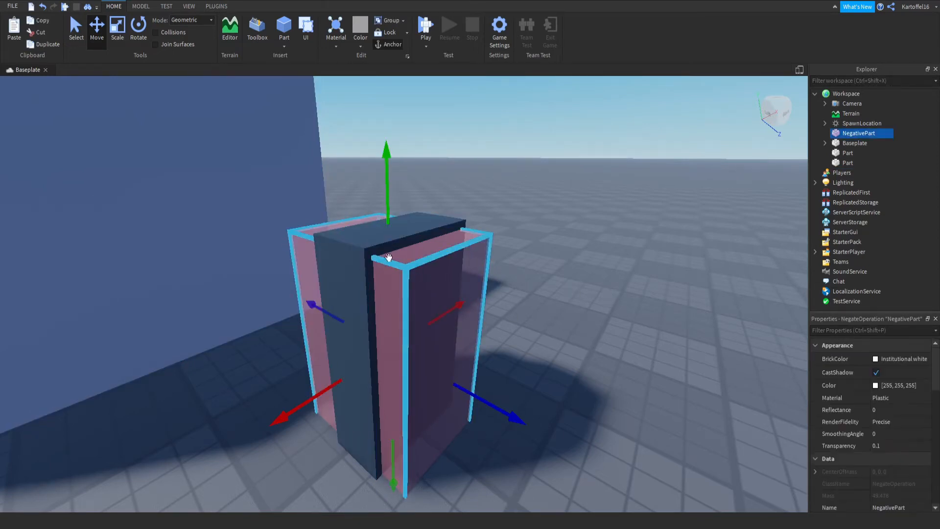
ctrl+click(353, 238)
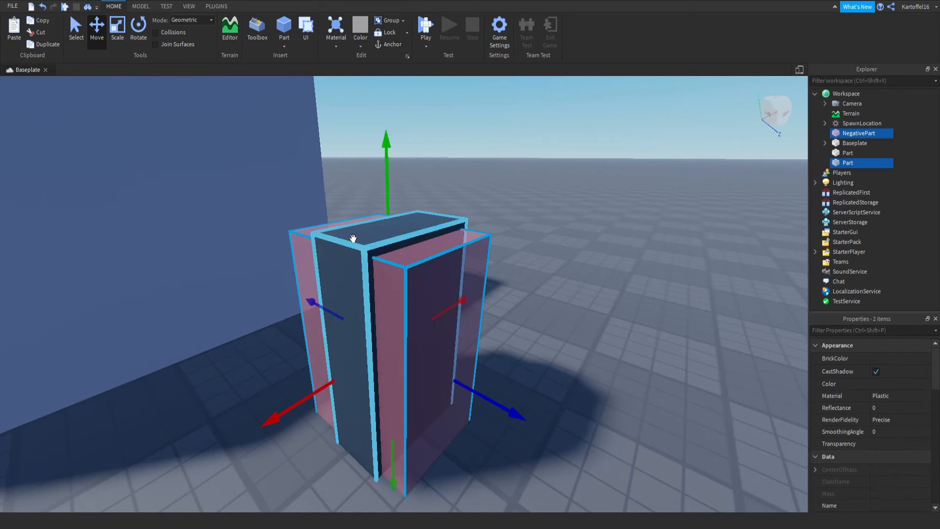
click(141, 6)
click(430, 27)
Insert a new block part and move it to the base of the door frame's opening.
right_drag(515, 274, 536, 360)
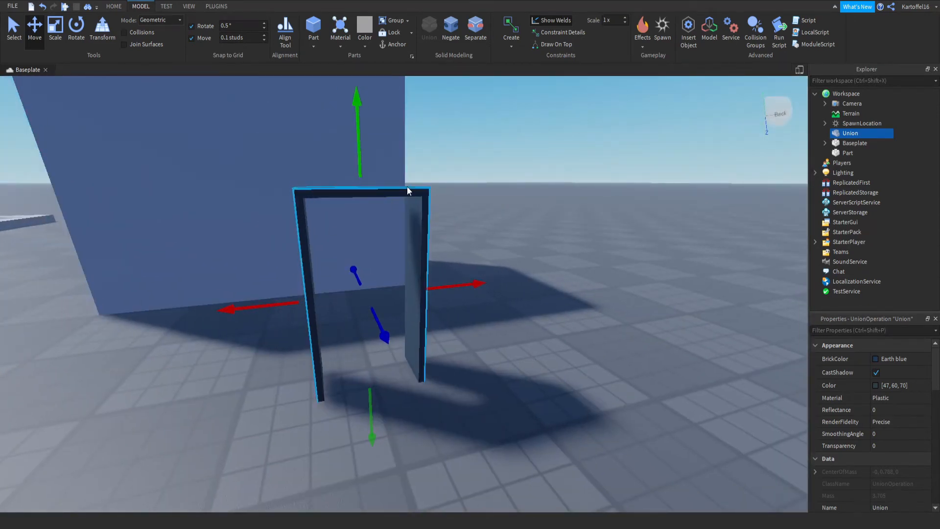
right_drag(415, 384, 415, 384)
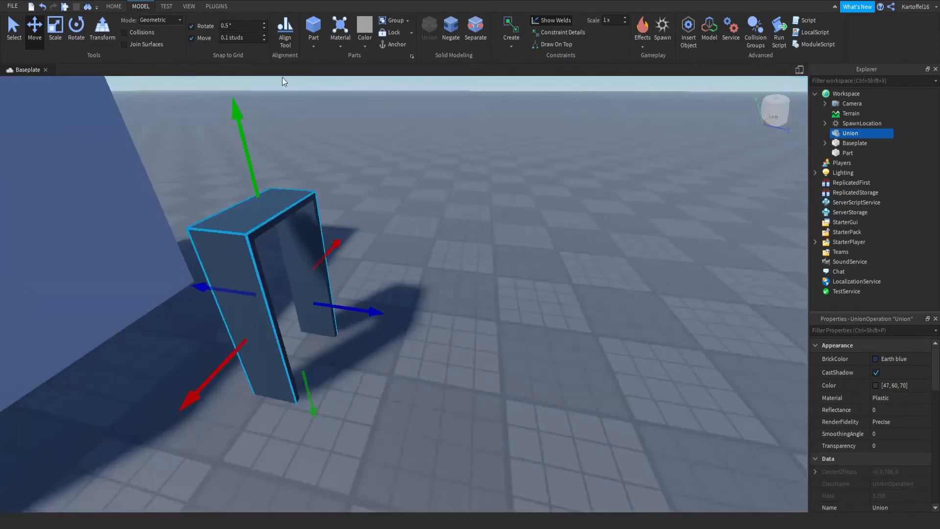
click(311, 33)
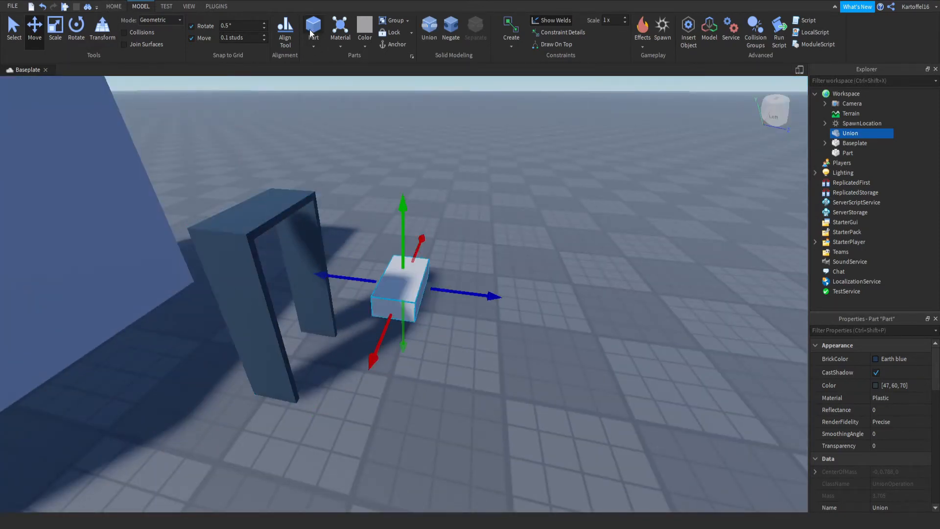
right_drag(407, 254, 417, 256)
drag(434, 375, 257, 373)
right_drag(260, 372, 259, 372)
drag(315, 334, 232, 289)
Scale the new part's width to fit between the two side posts of the door frame.
right_drag(232, 289, 236, 290)
right_drag(180, 284, 180, 284)
key(ctrl+3)
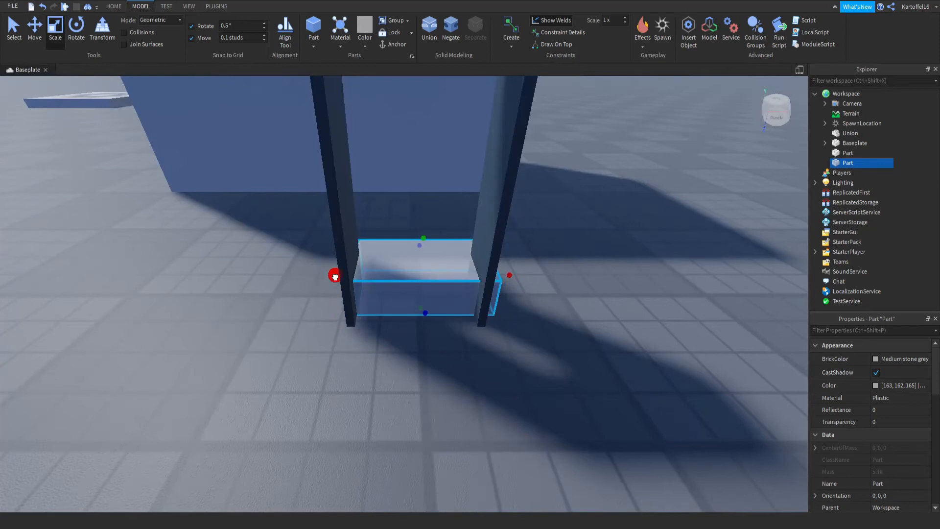
scroll(346, 280, up, 3)
drag(396, 270, 396, 270)
right_drag(396, 270, 413, 279)
drag(361, 275, 346, 277)
Scale the new part upward to the top of the frame so it fills the door opening.
right_drag(347, 277, 353, 279)
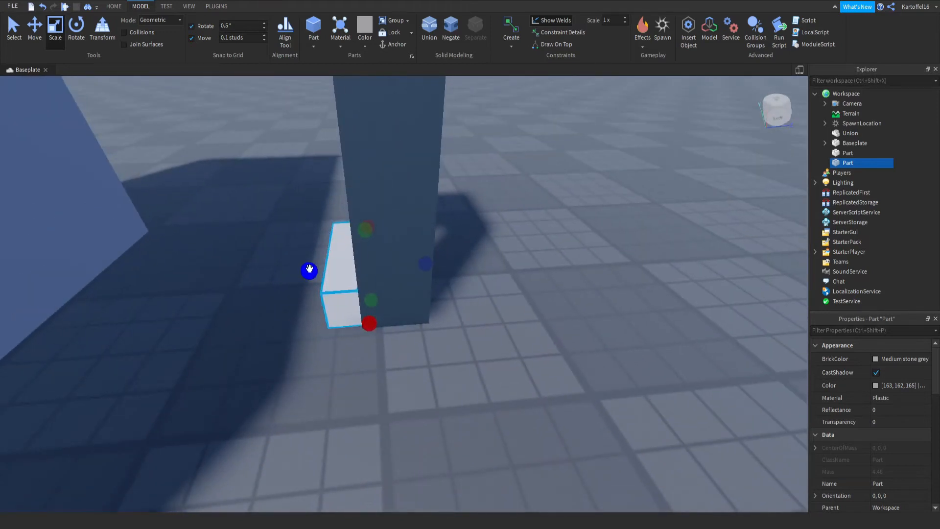
right_drag(330, 317, 330, 318)
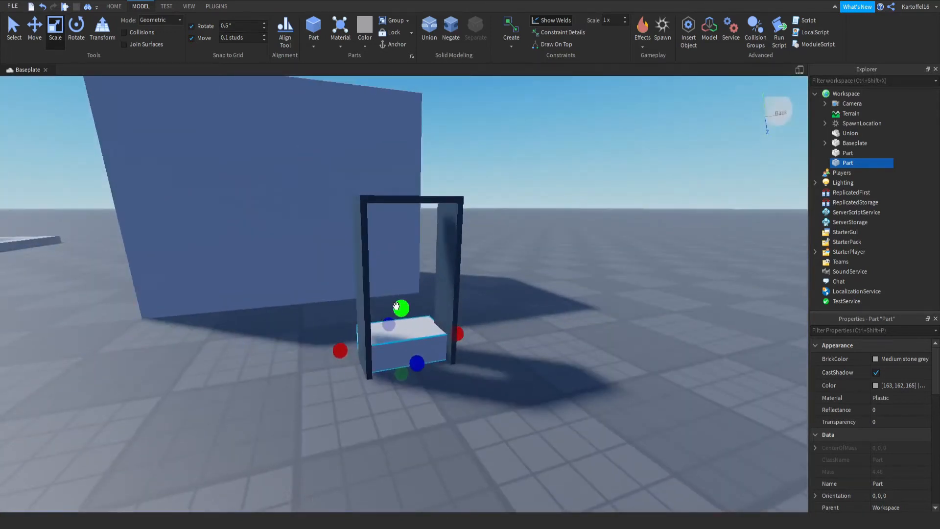
drag(396, 306, 399, 185)
right_drag(399, 174, 398, 172)
scroll(398, 171, up, 3)
scroll(399, 171, down, 3)
scroll(398, 171, down, 3)
scroll(501, 384, up, 5)
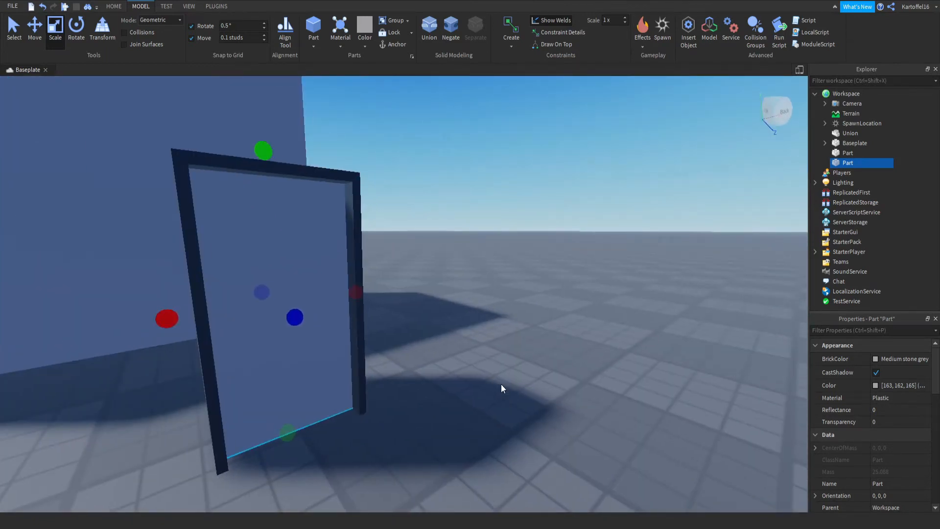
Set the door panel's material to Neon.
click(906, 396)
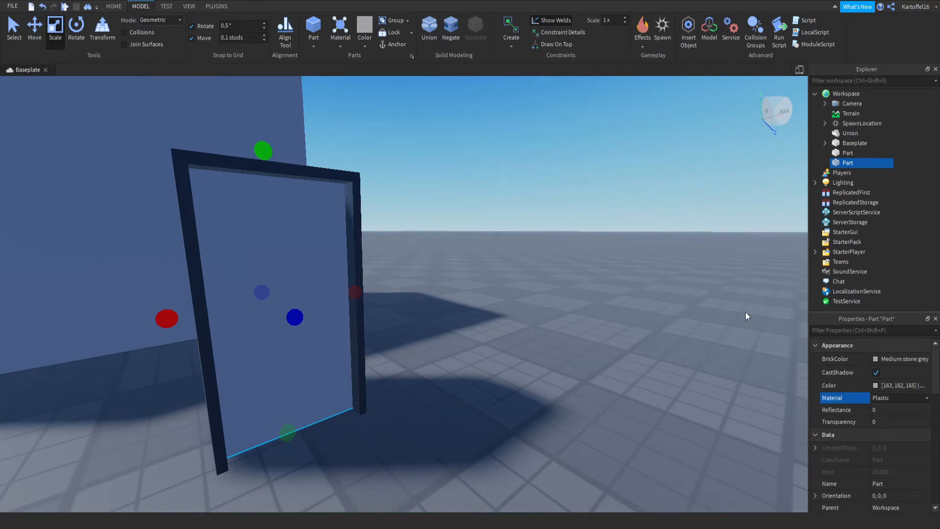
click(849, 152)
click(847, 162)
click(891, 398)
key(n)
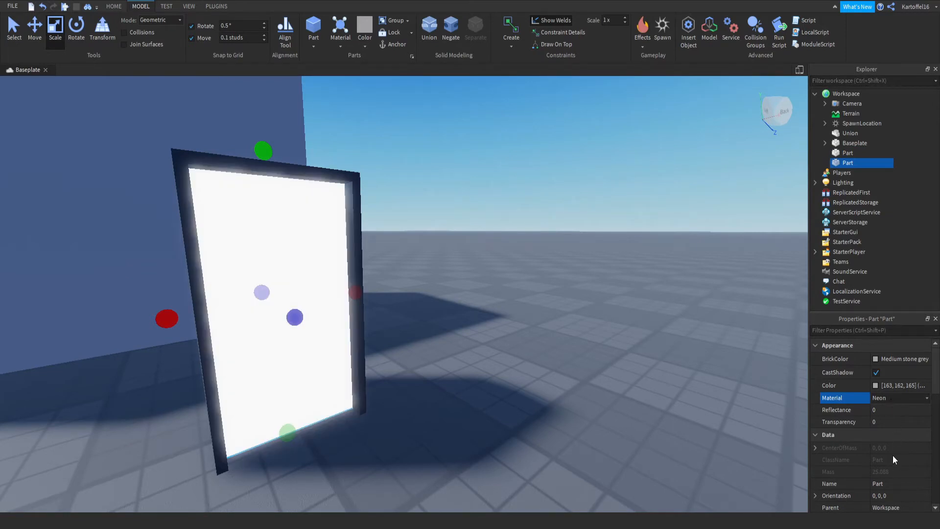
Change the neon door panel's color to a pale teal grey [140, 172, 171].
right_drag(666, 392, 665, 391)
click(876, 385)
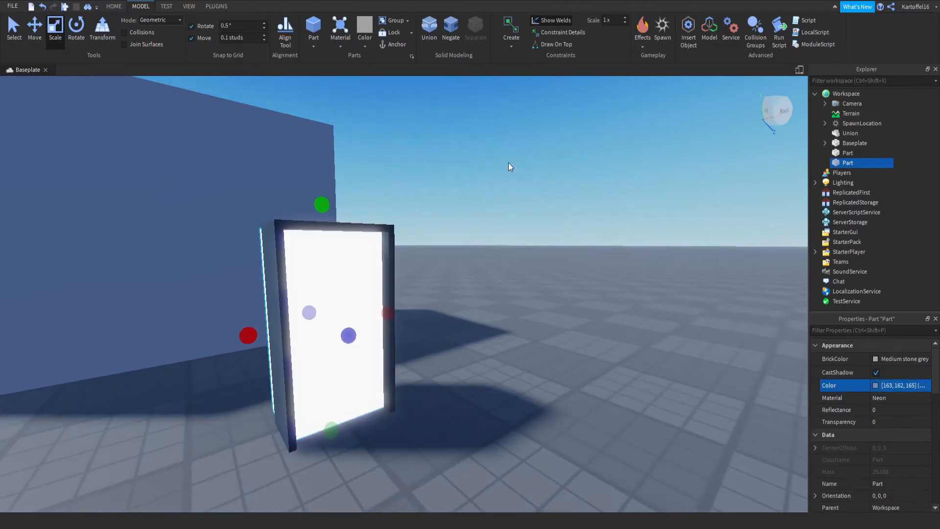
drag(572, 209, 569, 262)
mouse_move(643, 198)
mouse_down()
mouse_move(636, 204)
mouse_move(634, 183)
mouse_move(633, 204)
mouse_move(633, 165)
mouse_move(637, 263)
mouse_move(635, 167)
mouse_move(636, 207)
mouse_up()
click(546, 407)
Select the door frame and neon panel together and move them up against the large block's face.
scroll(546, 407, down, 2)
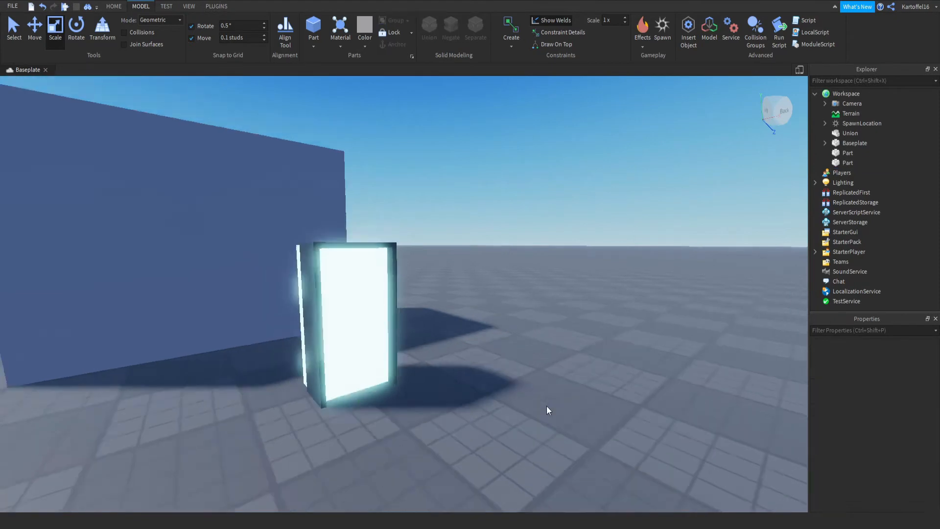
scroll(546, 407, up, 3)
right_drag(547, 406, 547, 406)
scroll(546, 407, down, 2)
scroll(547, 406, down, 3)
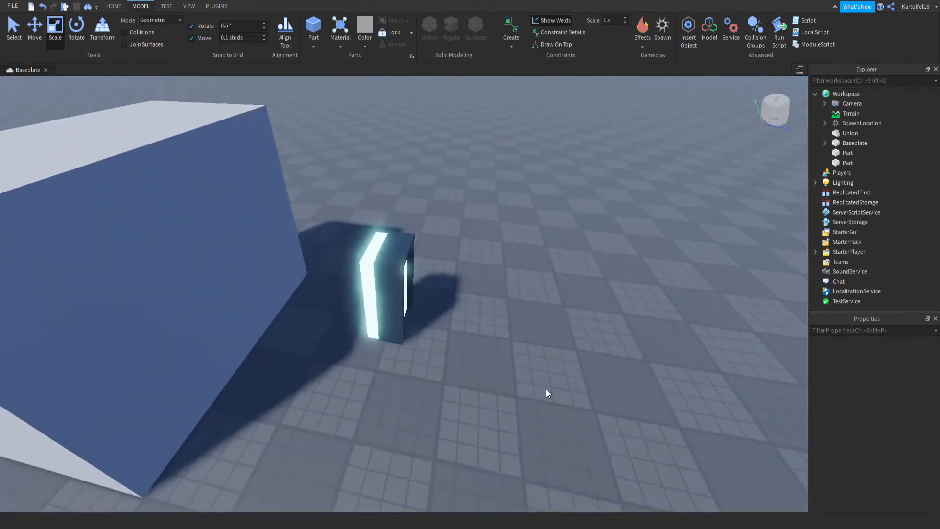
drag(464, 209, 343, 363)
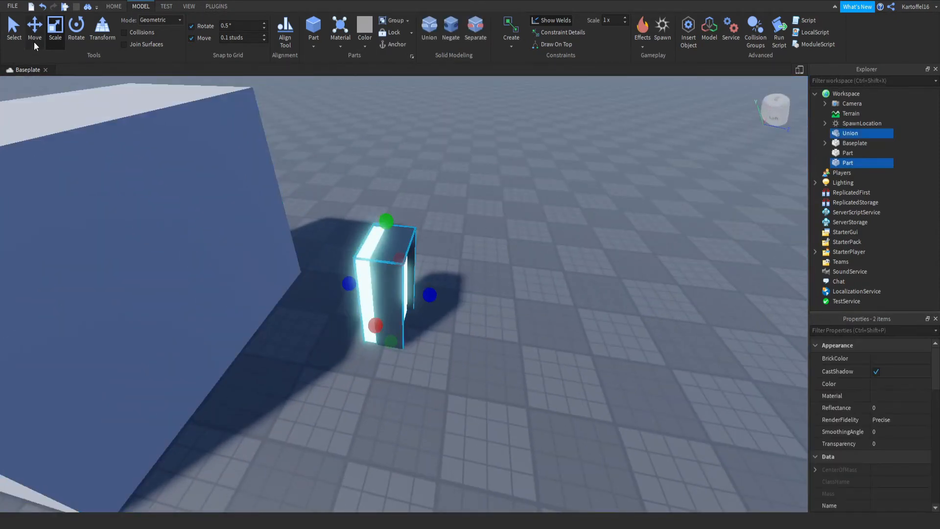
drag(463, 201, 346, 366)
drag(461, 186, 345, 376)
key(ctrl+2)
drag(339, 279, 204, 255)
right_drag(300, 258, 303, 256)
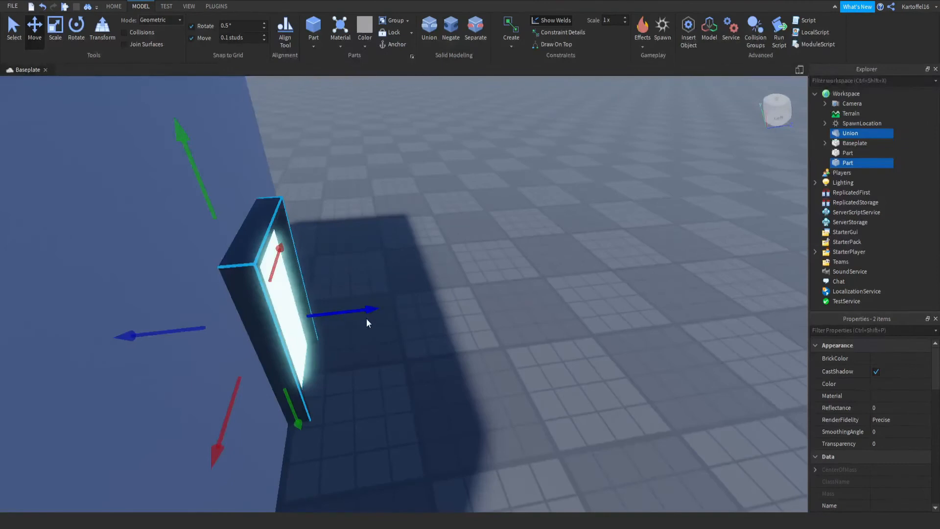
Reselect the door frame with its neon panel and push both slightly deeper into the block.
click(360, 317)
click(287, 237)
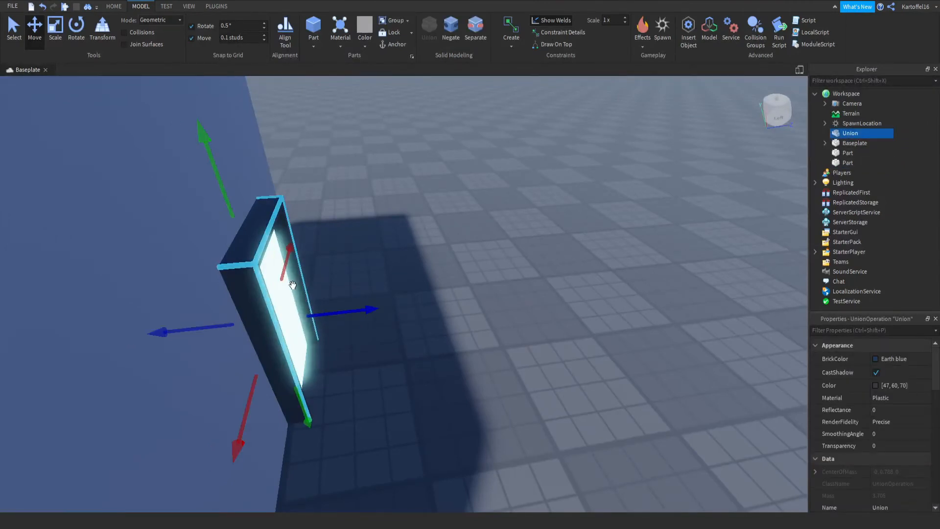
ctrl+click(286, 288)
drag(341, 309, 335, 309)
click(400, 350)
Examine from different angles how far the door frame protrudes from the block's wall.
scroll(400, 351, up, 2)
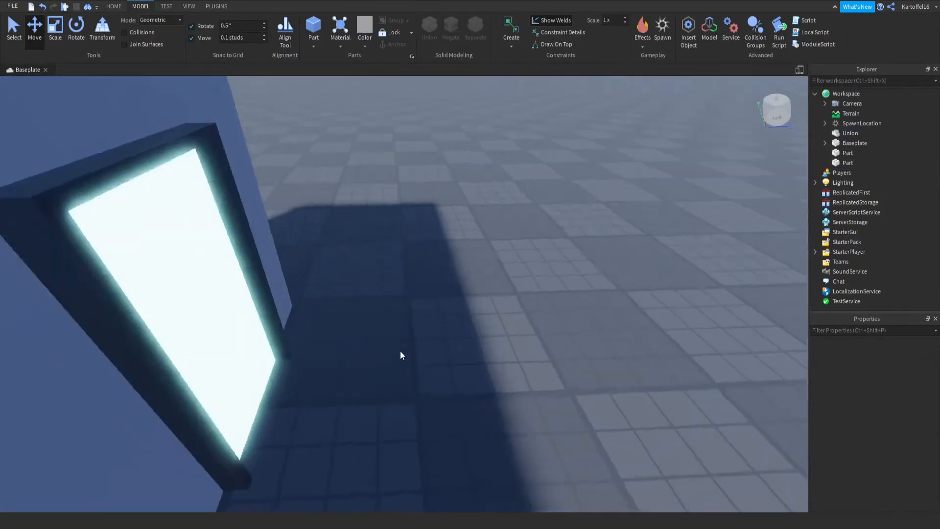
right_drag(401, 350, 400, 350)
scroll(400, 351, down, 3)
key(a)
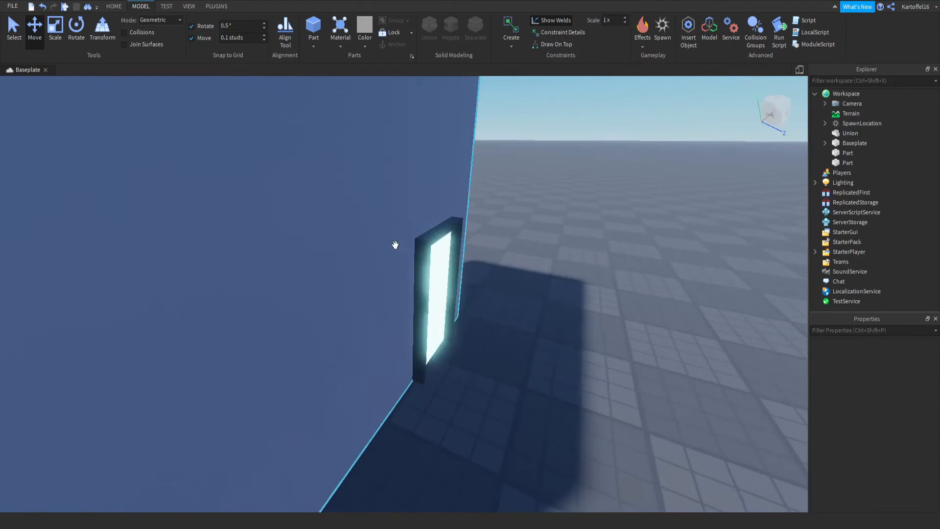
click(453, 254)
right_drag(454, 255, 454, 254)
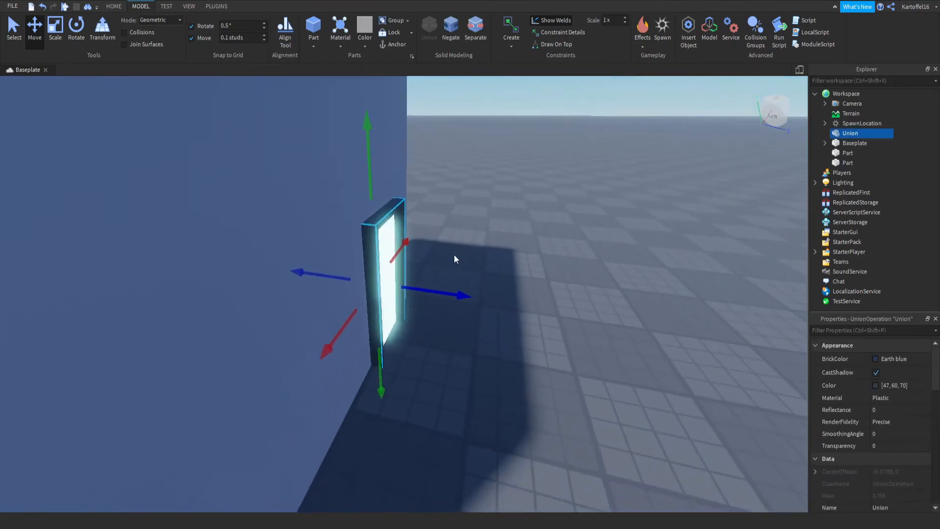
right_drag(430, 291, 431, 291)
click(500, 362)
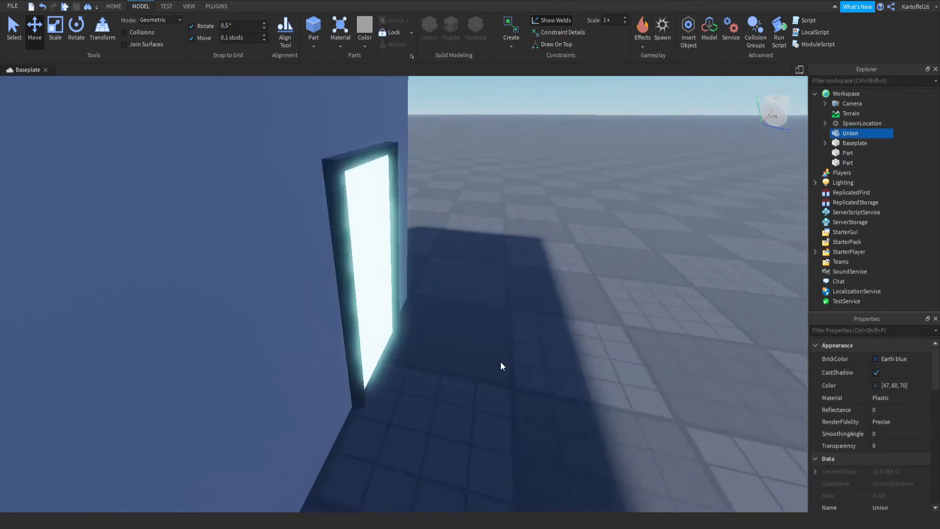
Select the neon panel and frame together and nudge both slightly outward from the block's wall.
scroll(500, 363, up, 3)
click(362, 309)
ctrl+click(379, 293)
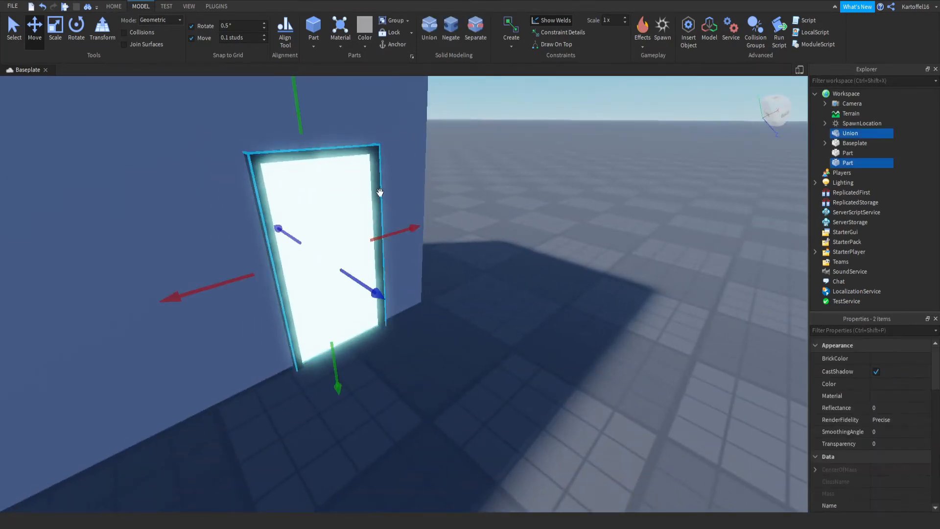
mouse_move(379, 294)
right_down()
mouse_move(404, 233)
mouse_move(377, 276)
right_up()
click(379, 276)
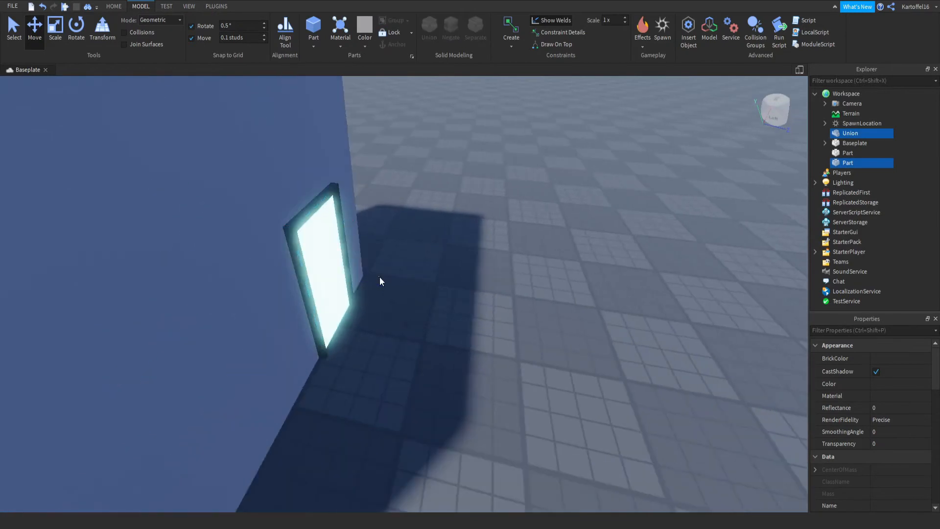
click(304, 253)
click(363, 304)
click(323, 264)
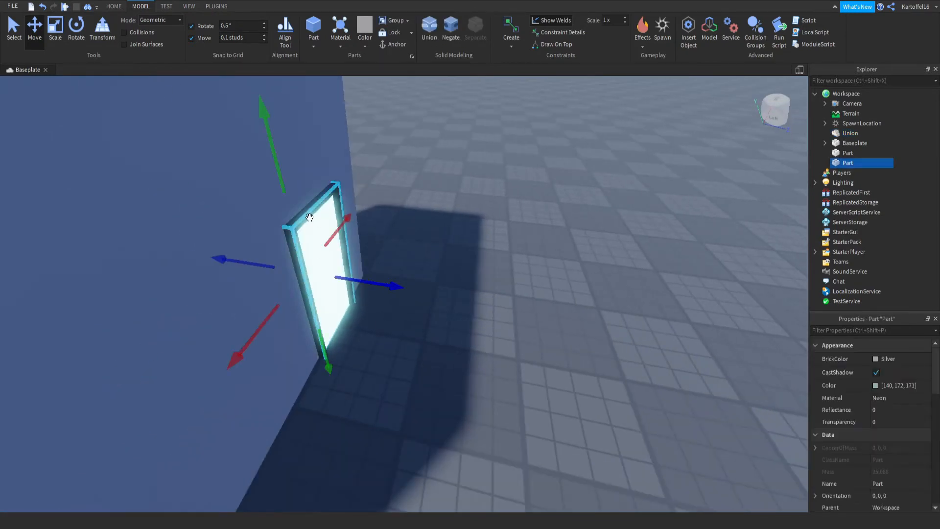
ctrl+click(309, 217)
drag(372, 283, 375, 284)
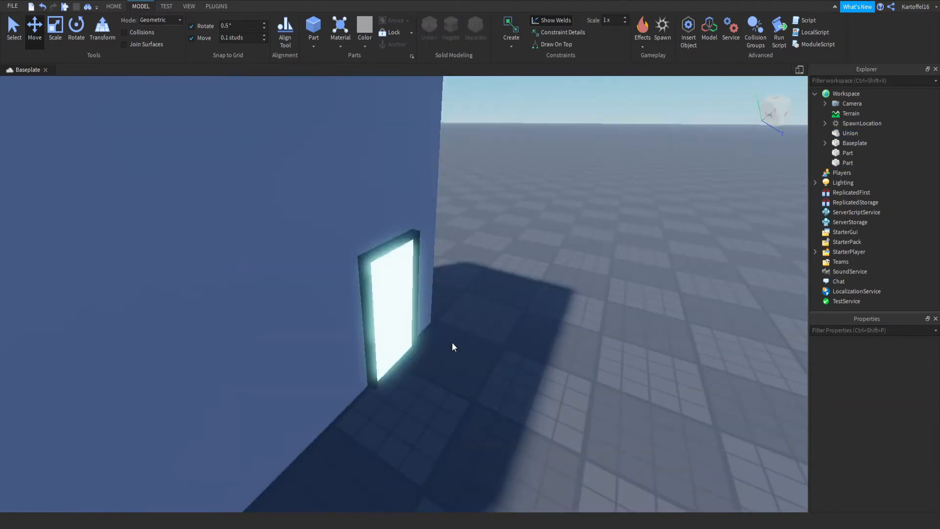
Examine the glowing door in the block's wall up close and from a distance, including the whole block.
scroll(452, 343, up, 2)
right_drag(452, 343, 451, 342)
scroll(452, 342, down, 5)
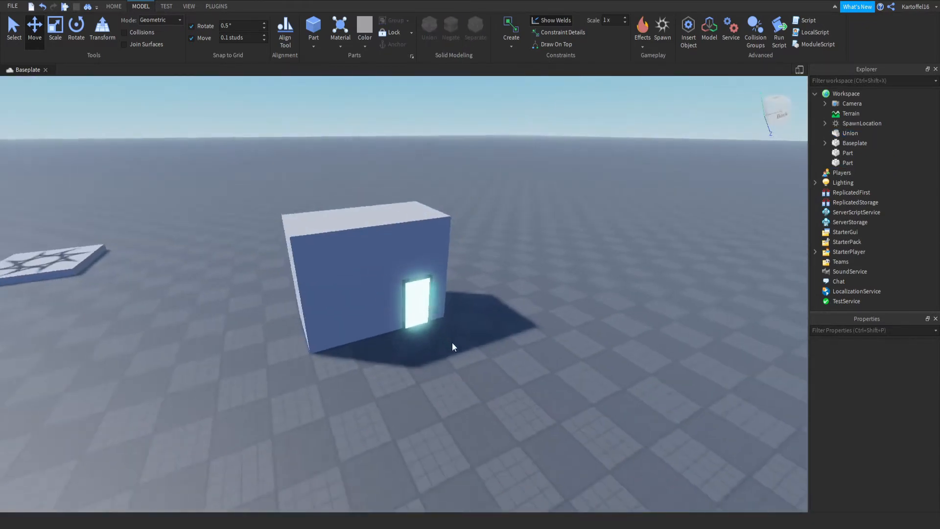
scroll(451, 342, up, 2)
scroll(493, 348, down, 3)
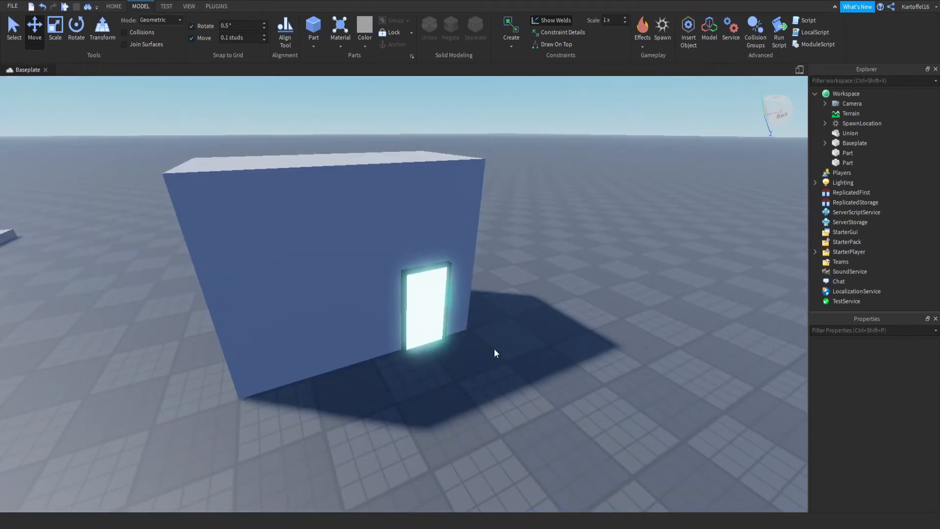
scroll(494, 348, up, 4)
scroll(507, 348, down, 4)
scroll(480, 347, up, 4)
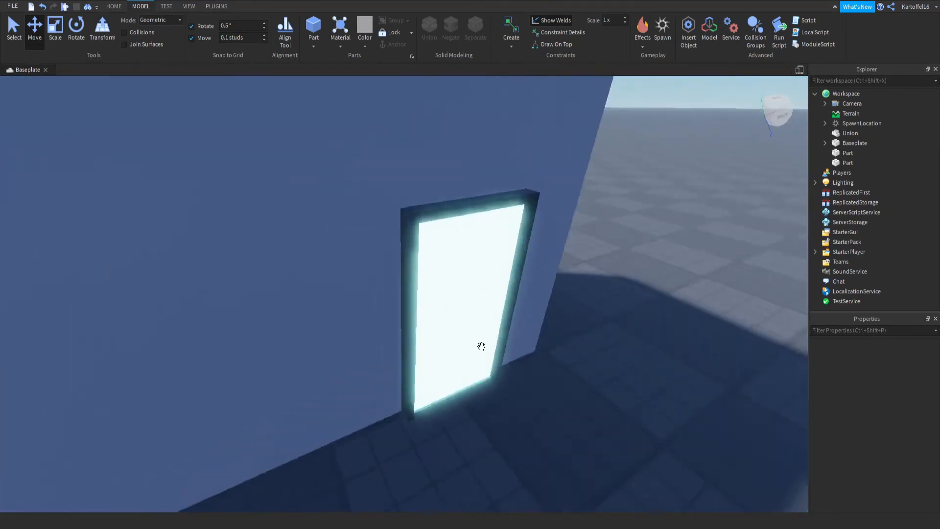
right_drag(481, 347, 481, 346)
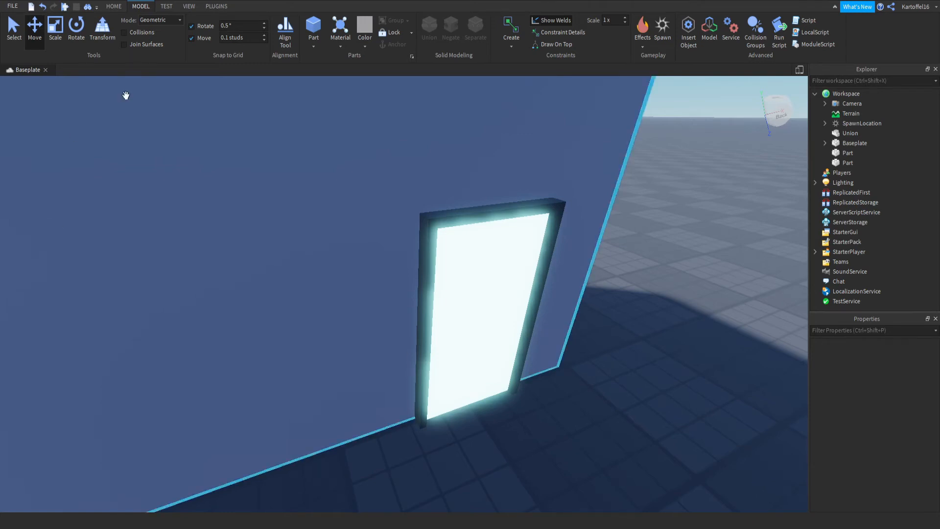
click(579, 327)
key(f)
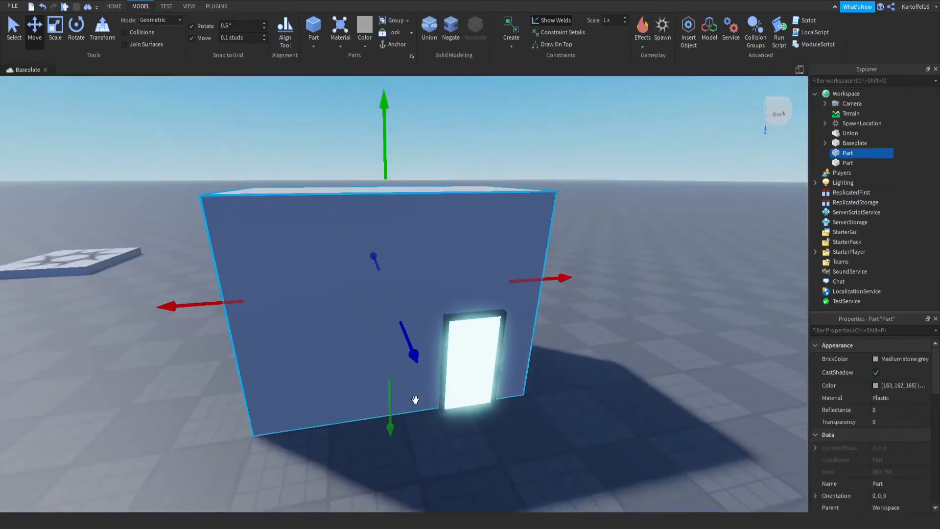
click(503, 442)
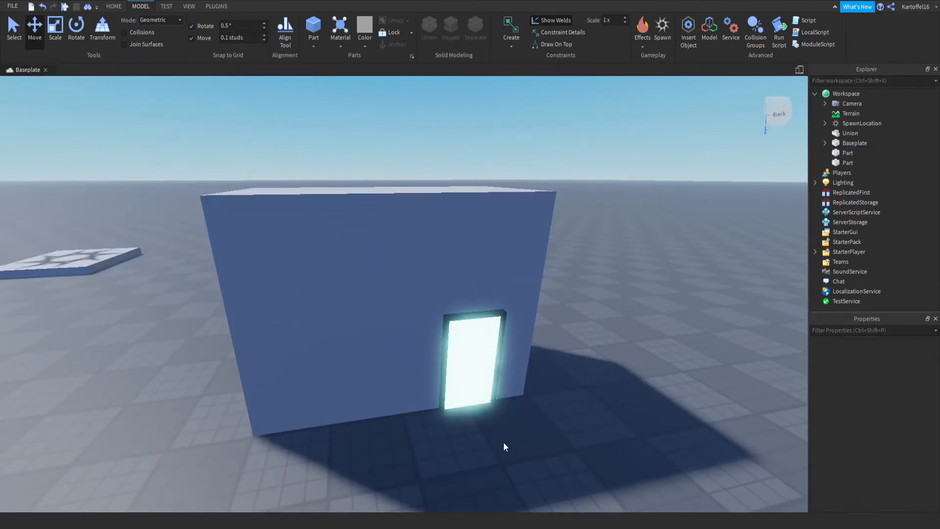
Select the block together with its door frame and neon panel and rotate them 90° about the vertical axis.
right_drag(504, 442, 503, 442)
scroll(503, 442, up, 3)
scroll(503, 442, down, 4)
scroll(503, 442, down, 3)
scroll(503, 442, up, 4)
scroll(503, 442, down, 4)
drag(513, 194, 353, 312)
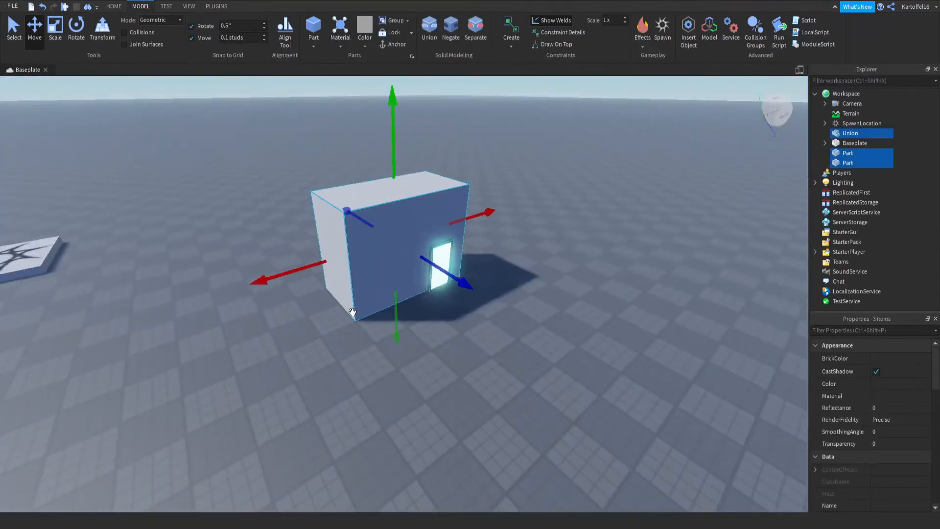
click(78, 27)
click(96, 31)
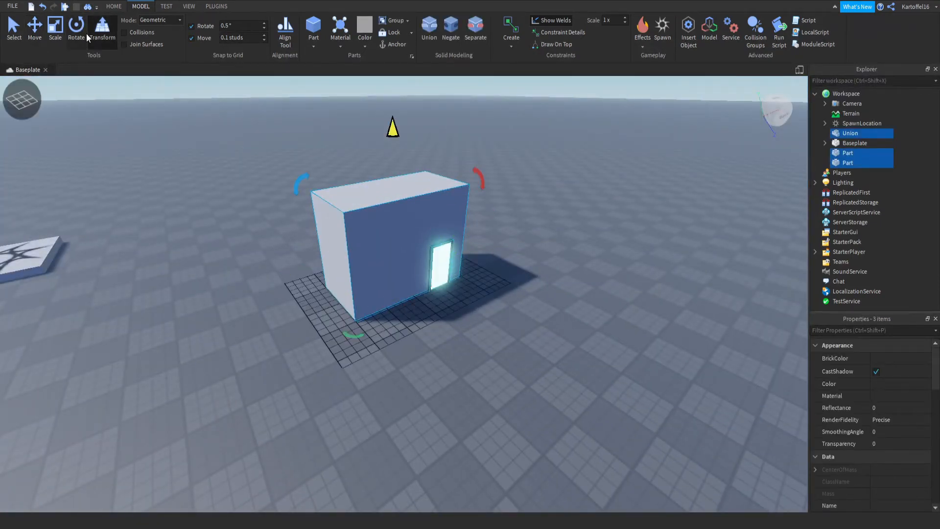
drag(581, 139, 312, 330)
drag(270, 299, 300, 267)
click(214, 339)
Select the block and examine its Plastic surface texture up close.
right_drag(214, 339, 348, 302)
scroll(348, 303, up, 3)
scroll(419, 265, down, 2)
right_drag(419, 266, 419, 265)
scroll(419, 265, up, 1)
click(419, 265)
right_drag(409, 406, 409, 406)
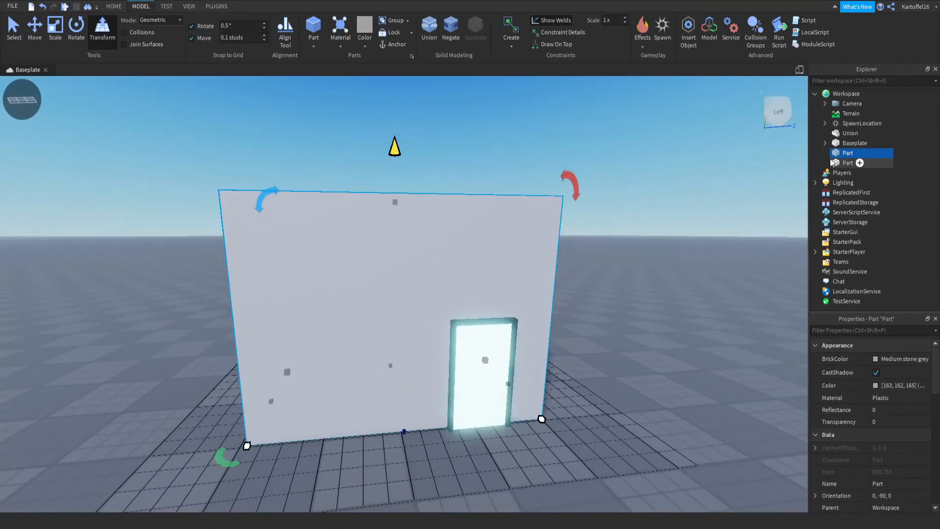
click(879, 397)
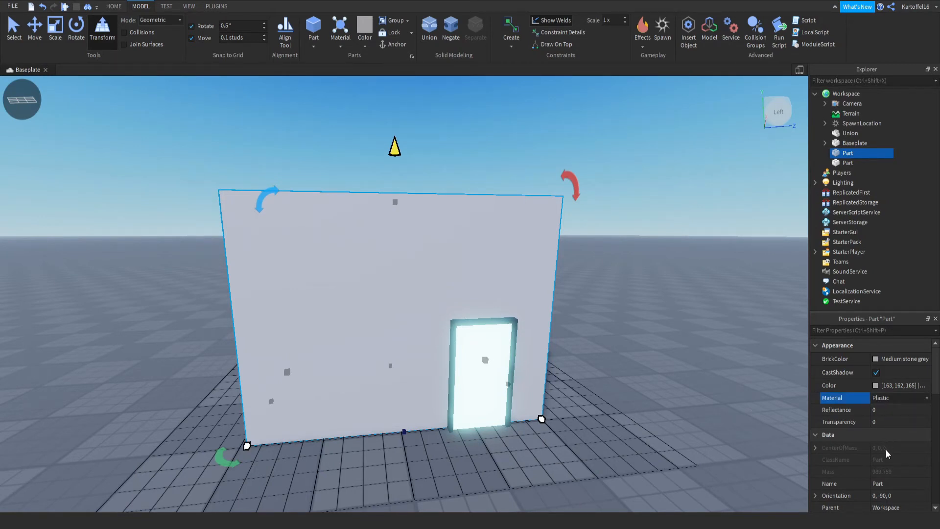
key(Down)
key(Up)
key(w)
right_drag(451, 422, 451, 422)
key(w)
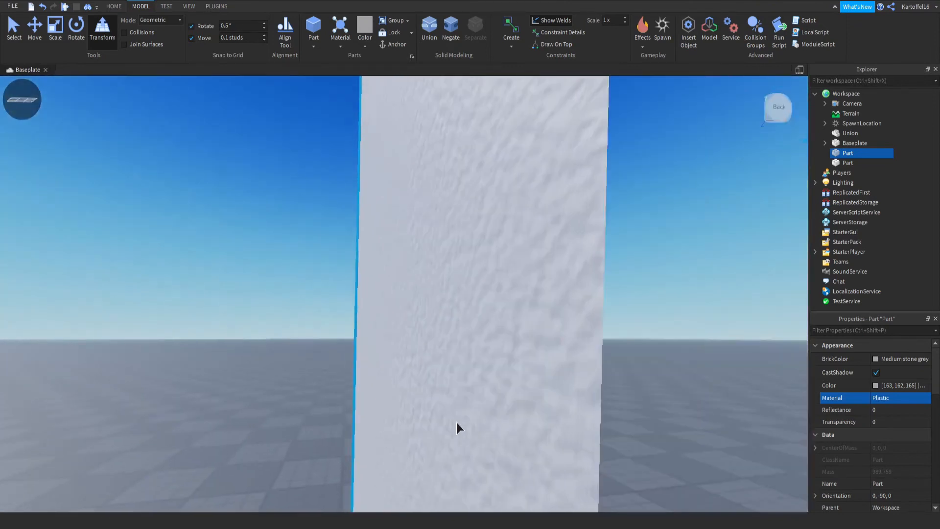
Set the block's material to SmoothPlastic and check the surface up close.
scroll(456, 422, down, 1)
key(Down)
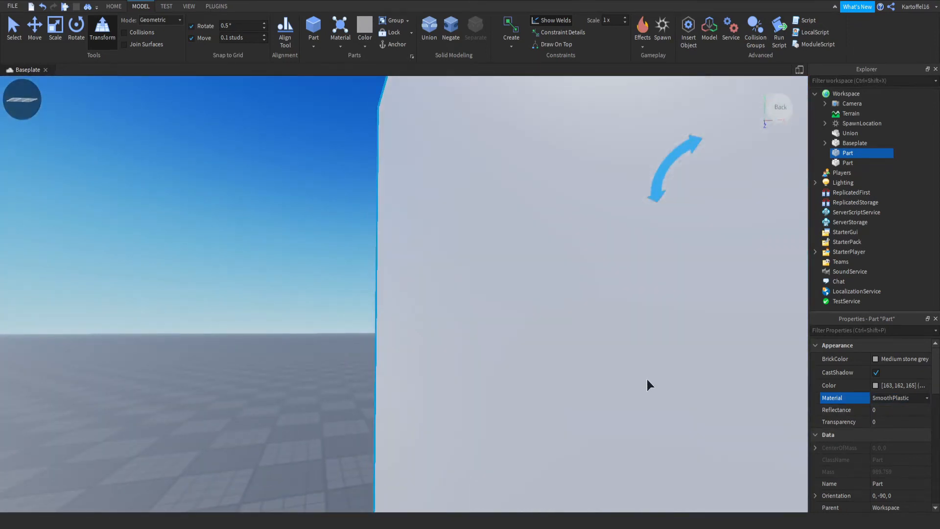
key(s)
right_drag(647, 379, 647, 379)
key(w)
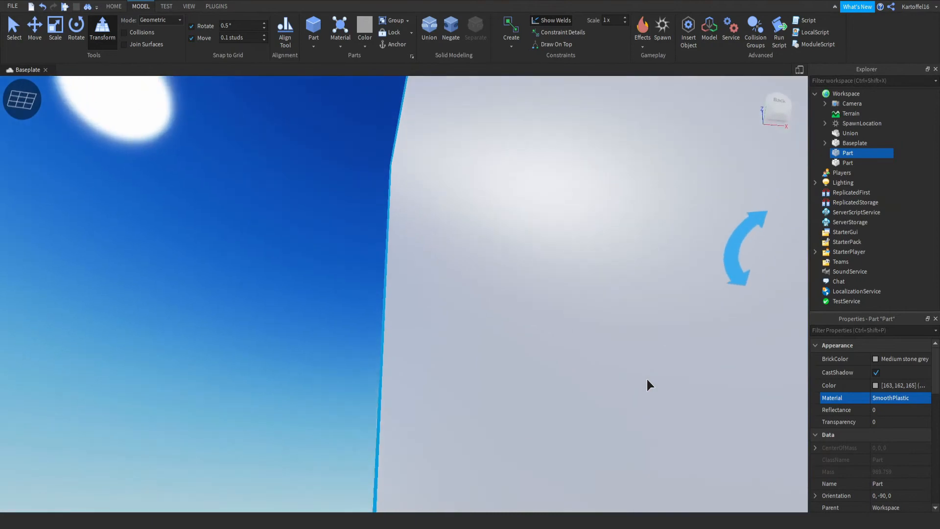
key(s)
right_drag(481, 307, 480, 308)
click(632, 388)
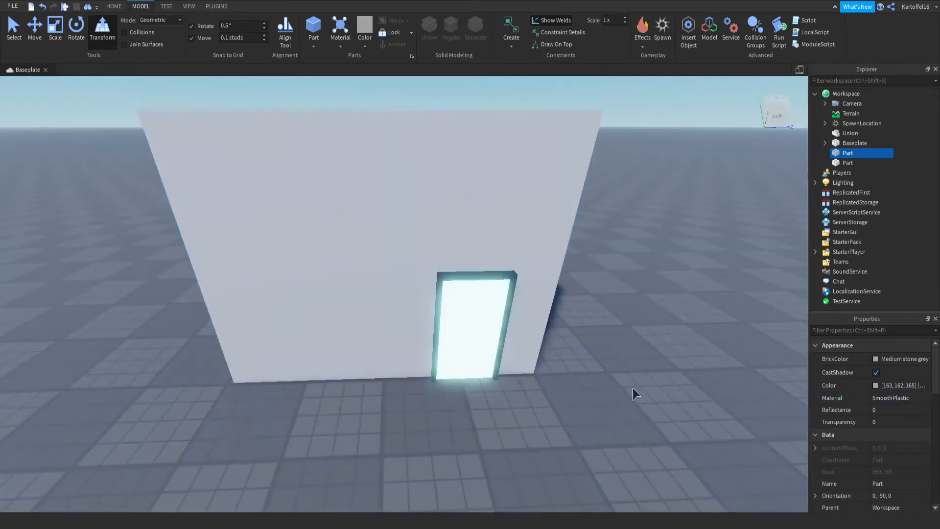
Reselect the block and set its color to a bright cyan, RGB 54, 175, 211.
click(546, 334)
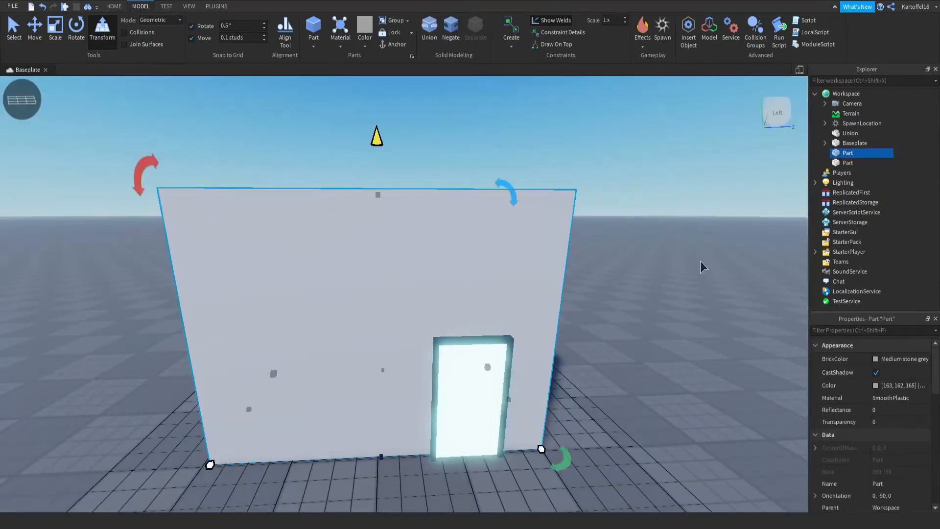
click(875, 387)
mouse_move(607, 196)
mouse_down()
mouse_move(622, 189)
mouse_move(615, 171)
mouse_move(606, 175)
mouse_move(611, 191)
mouse_up()
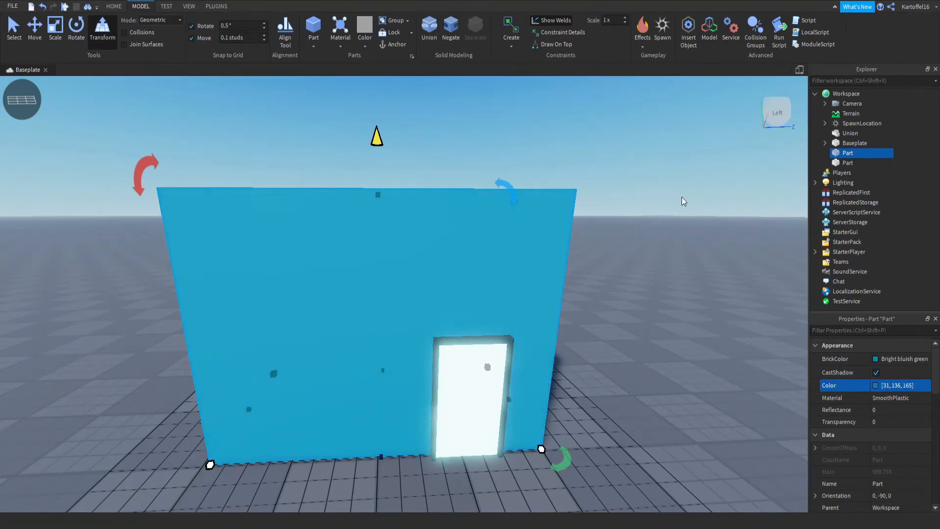
drag(682, 198, 612, 194)
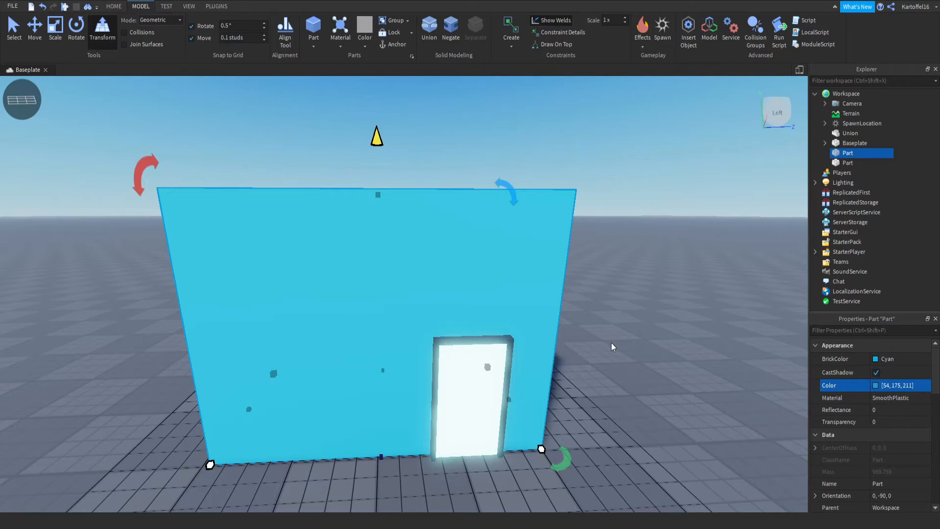
click(621, 363)
Examine the recolored block and its glowing door from different distances.
scroll(621, 363, down, 4)
right_drag(621, 363, 621, 363)
scroll(621, 363, up, 3)
scroll(621, 363, up, 3)
scroll(621, 364, down, 5)
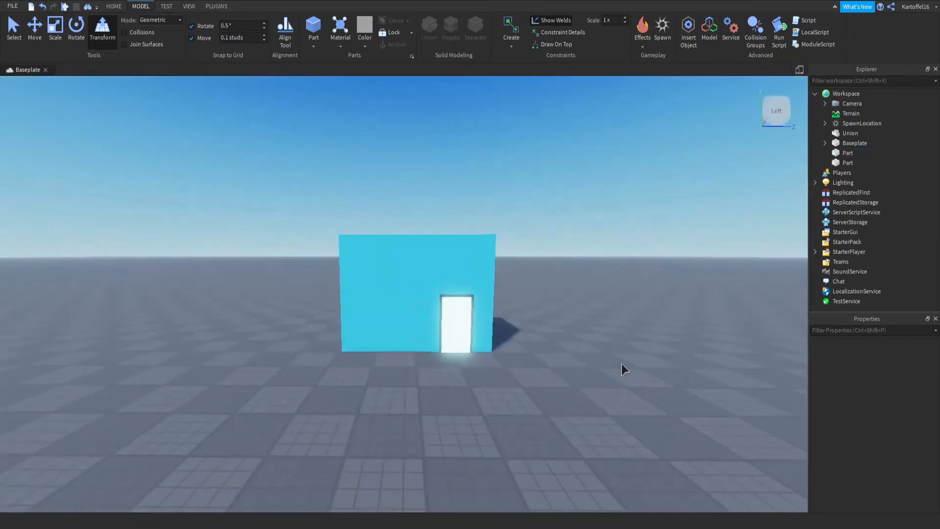
scroll(621, 363, up, 3)
scroll(621, 363, down, 4)
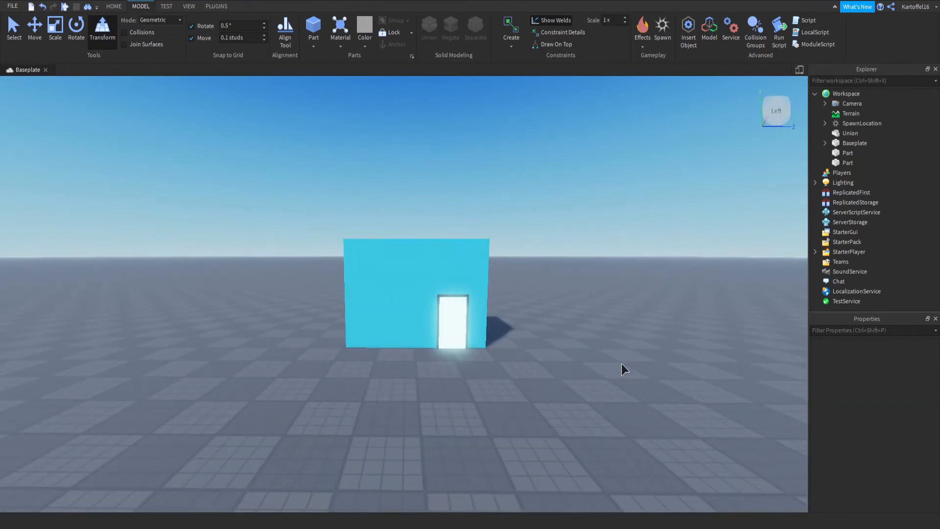
scroll(621, 363, up, 3)
scroll(621, 363, down, 4)
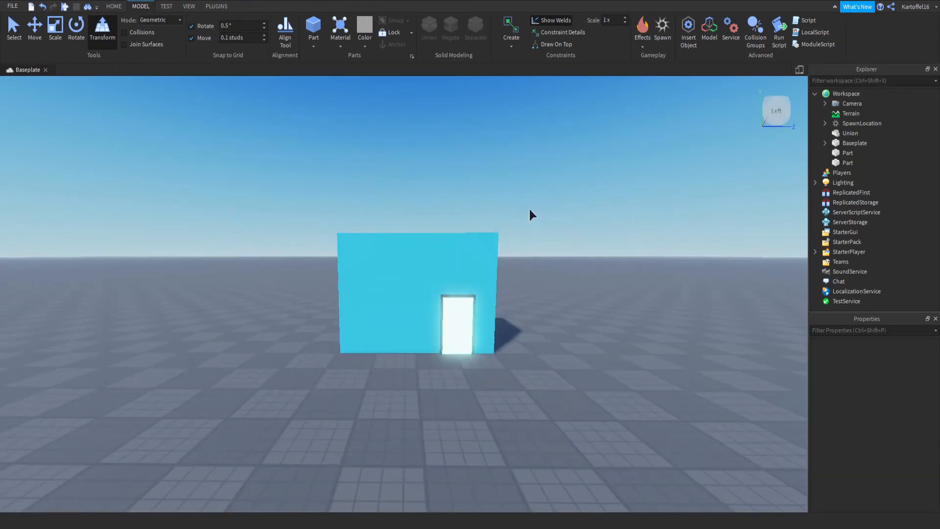
drag(498, 172, 294, 372)
click(419, 397)
Insert a new part on the ground in front of the building and resize it into a thin upright panel.
right_drag(404, 301, 404, 395)
scroll(403, 395, up, 3)
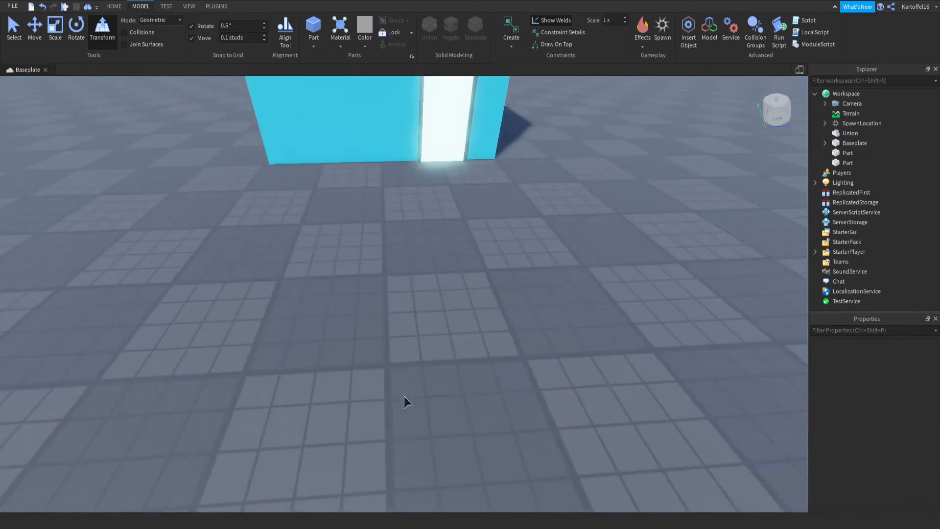
click(311, 26)
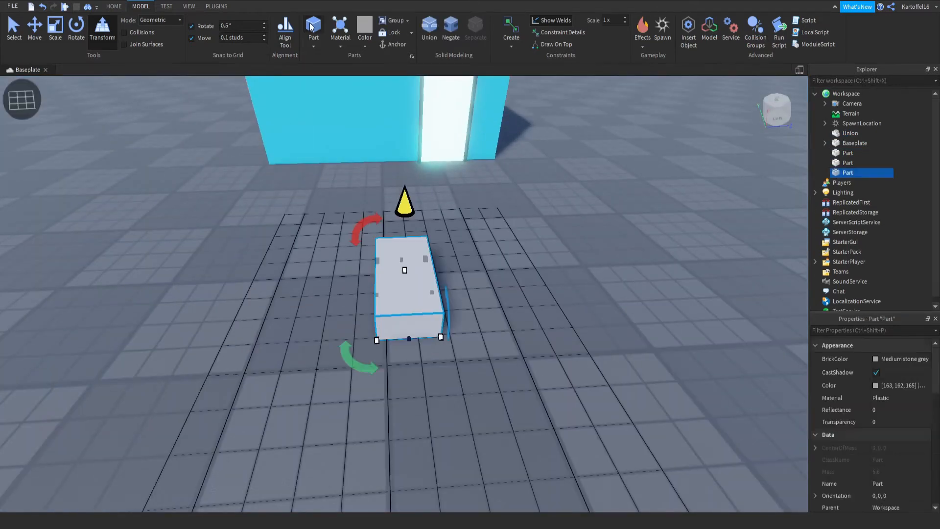
click(55, 36)
right_drag(294, 224, 353, 345)
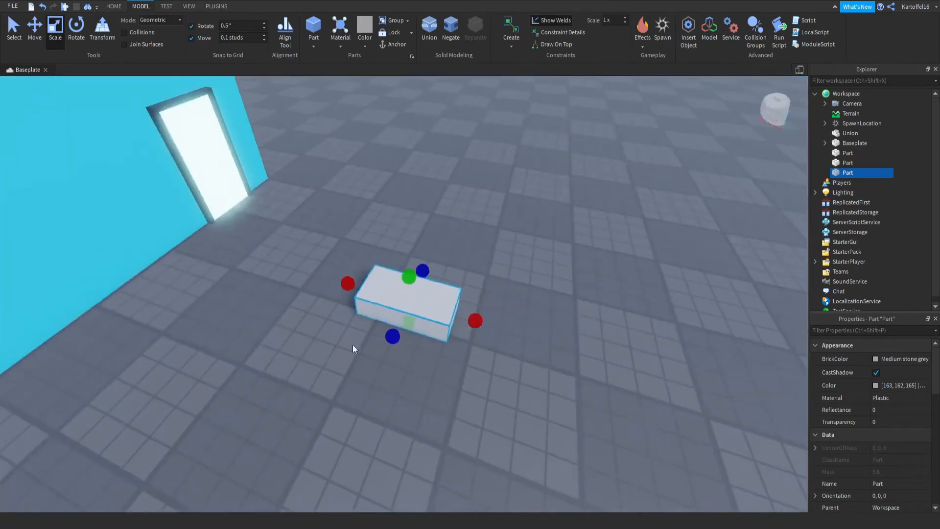
drag(471, 320, 396, 294)
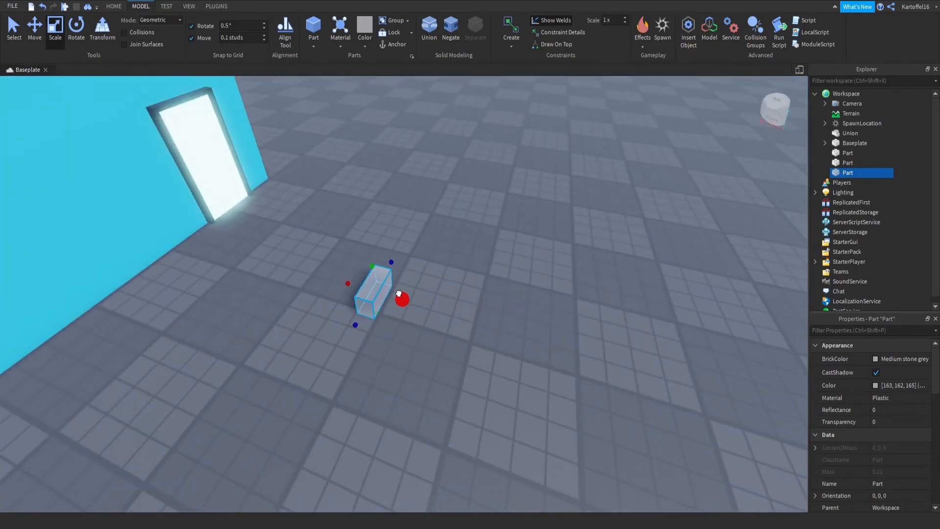
scroll(399, 293, up, 2)
right_drag(399, 293, 405, 275)
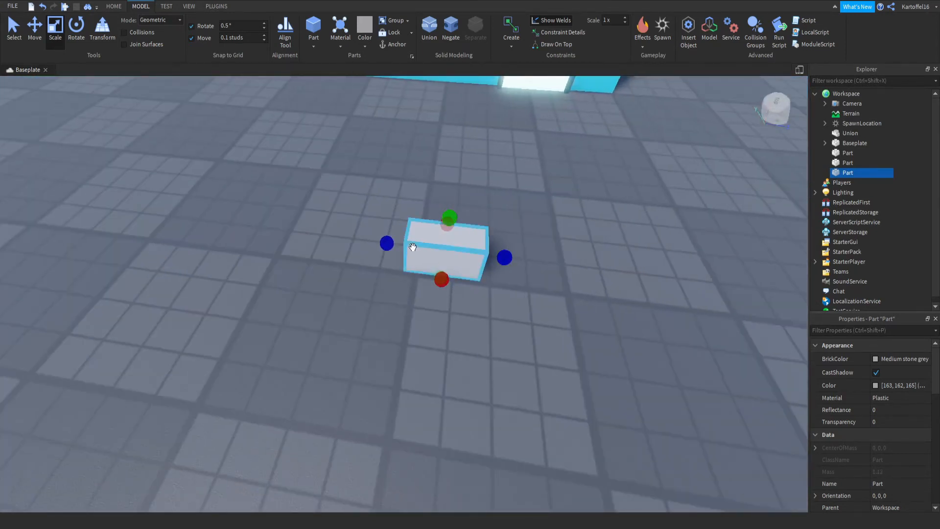
drag(504, 257, 598, 269)
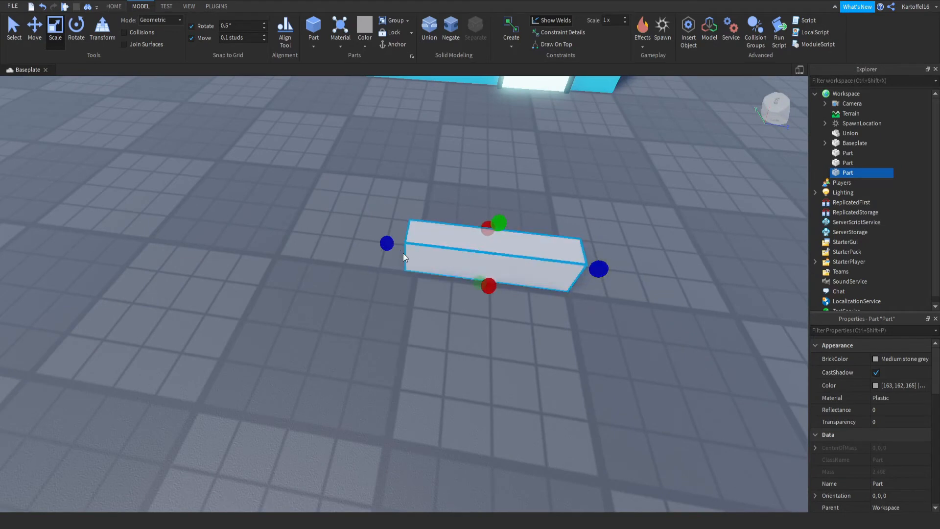
mouse_move(387, 243)
mouse_down()
mouse_move(410, 248)
mouse_move(402, 247)
mouse_up()
right_drag(401, 247, 423, 313)
Move the upright panel onto the building's front wall, beside the glowing door.
click(34, 31)
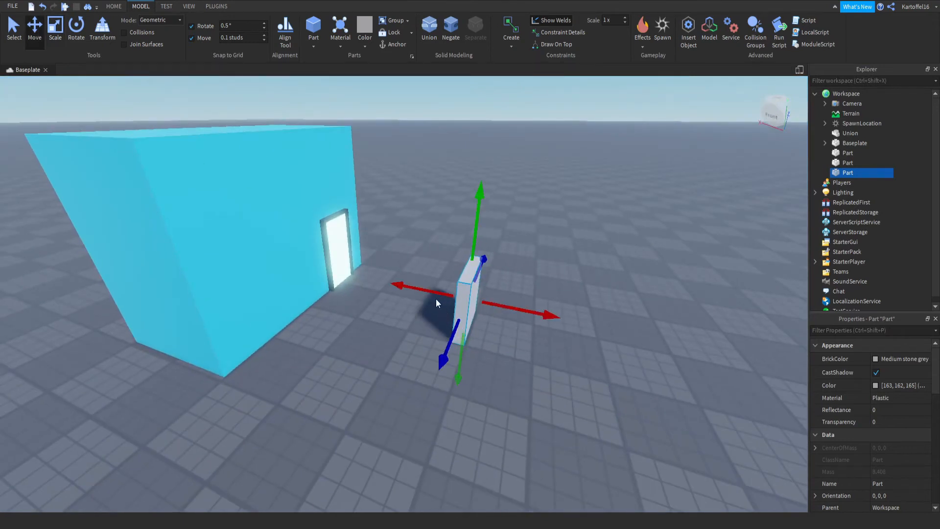
drag(435, 298, 308, 250)
right_drag(308, 249, 440, 304)
drag(446, 319, 341, 303)
drag(344, 387, 345, 445)
Scale the panel on the wall down to a small window size in height and width.
click(55, 36)
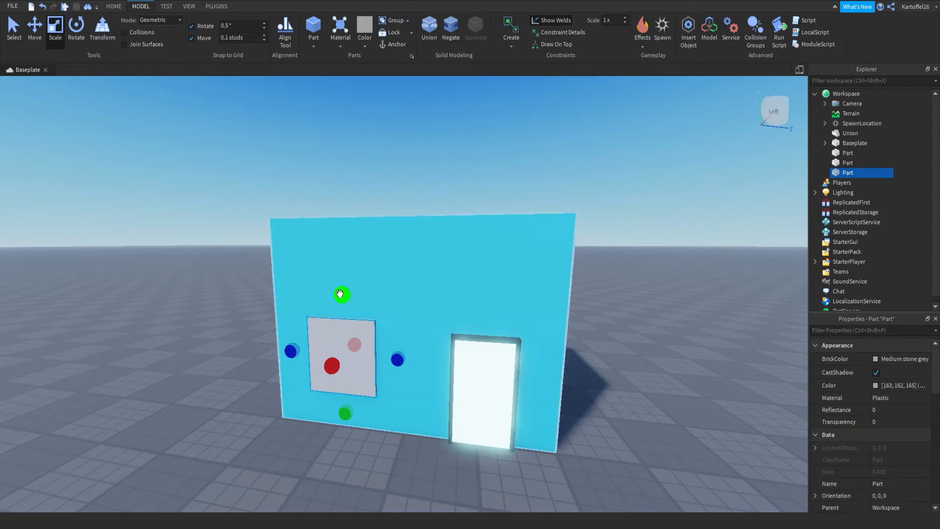
mouse_move(340, 294)
mouse_down()
mouse_move(338, 252)
mouse_move(342, 294)
mouse_up()
drag(397, 362, 394, 361)
drag(342, 302, 344, 309)
scroll(350, 318, up, 2)
scroll(261, 216, down, 3)
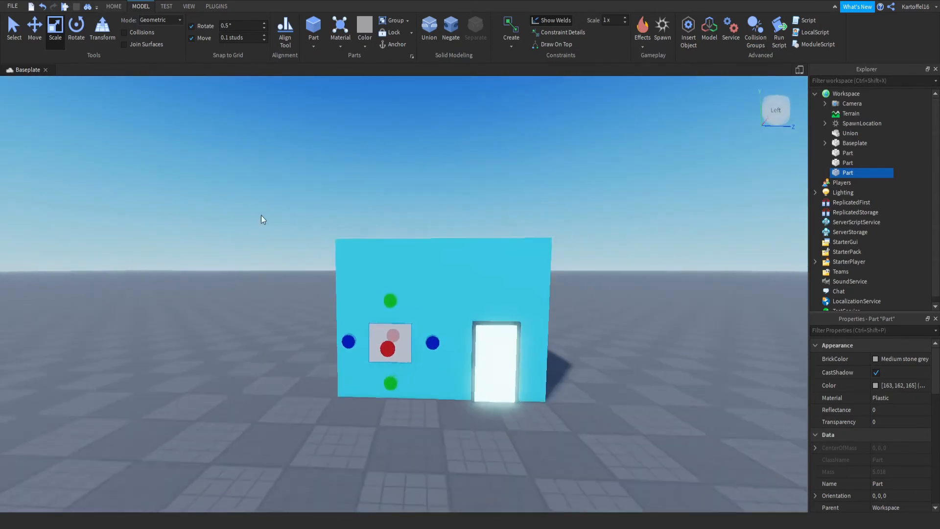
Move the window panel away from the wall to the open ground in front of the building.
key(ctrl+2)
right_drag(260, 216, 261, 216)
drag(259, 259, 407, 294)
right_drag(407, 295, 408, 295)
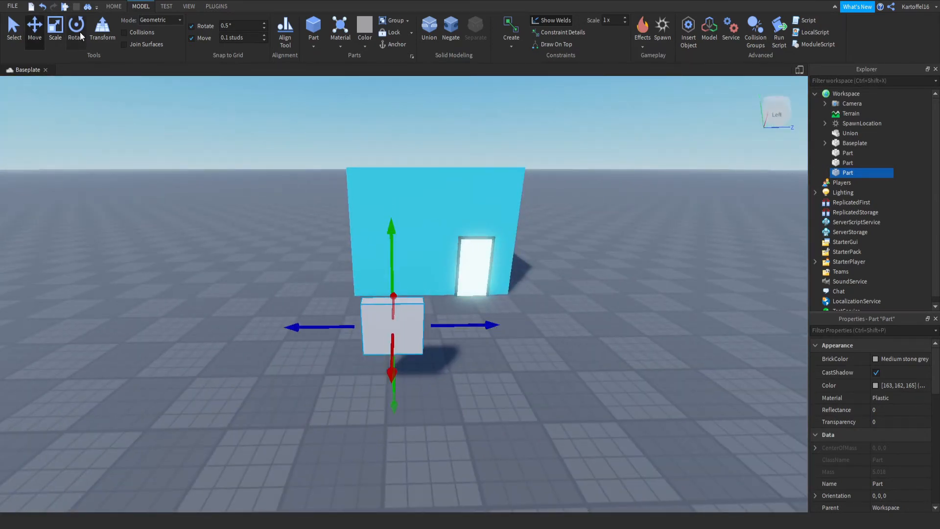
Duplicate the window panel, enlarge the copy slightly in width and height, and make it thinner than the original.
key(ctrl+d)
click(57, 33)
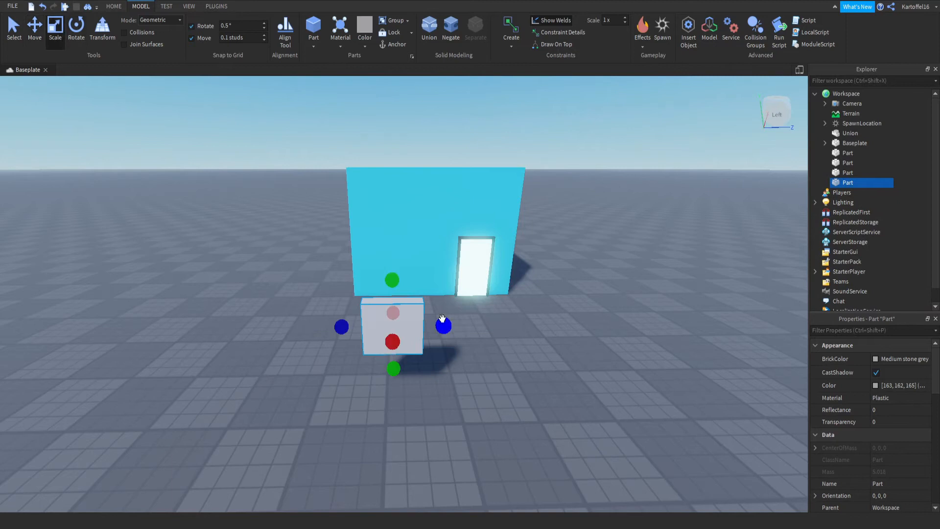
drag(442, 319, 446, 325)
drag(392, 280, 390, 272)
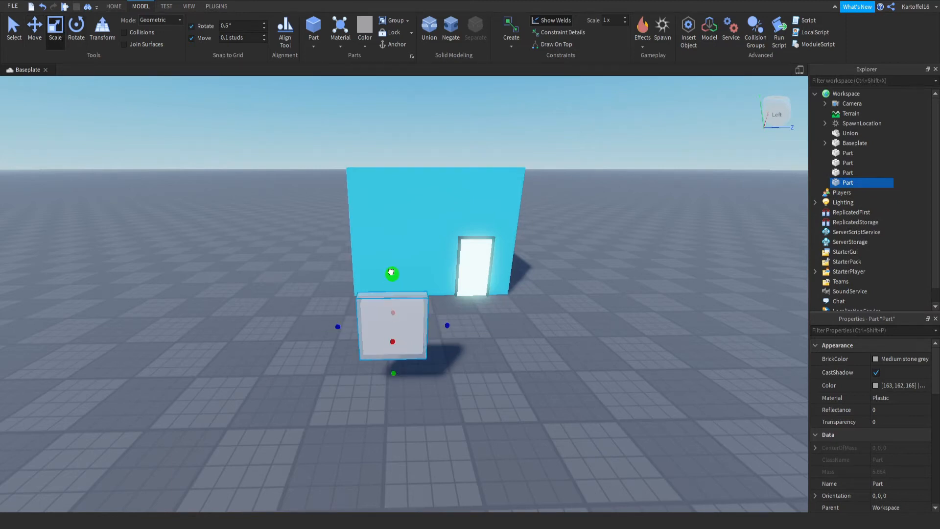
right_drag(390, 272, 392, 278)
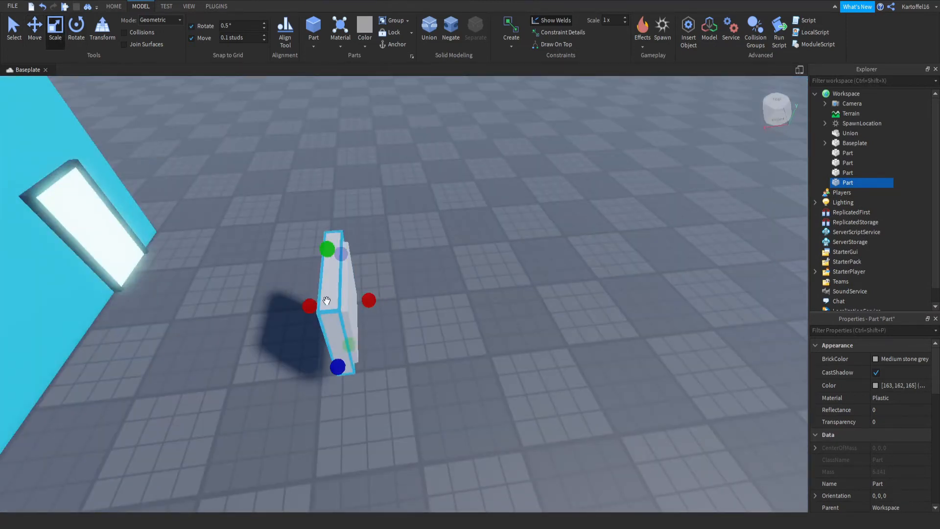
drag(310, 305, 313, 306)
right_drag(372, 300, 379, 309)
click(447, 342)
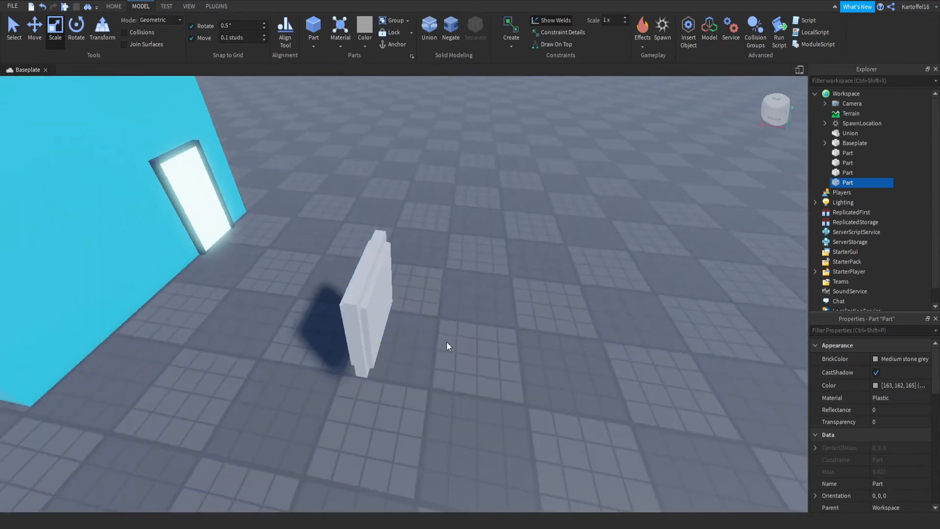
right_drag(447, 342, 444, 340)
Set the color of the larger, thinner panel to a muted blue-green, RGB 79, 108, 108.
click(344, 276)
click(875, 388)
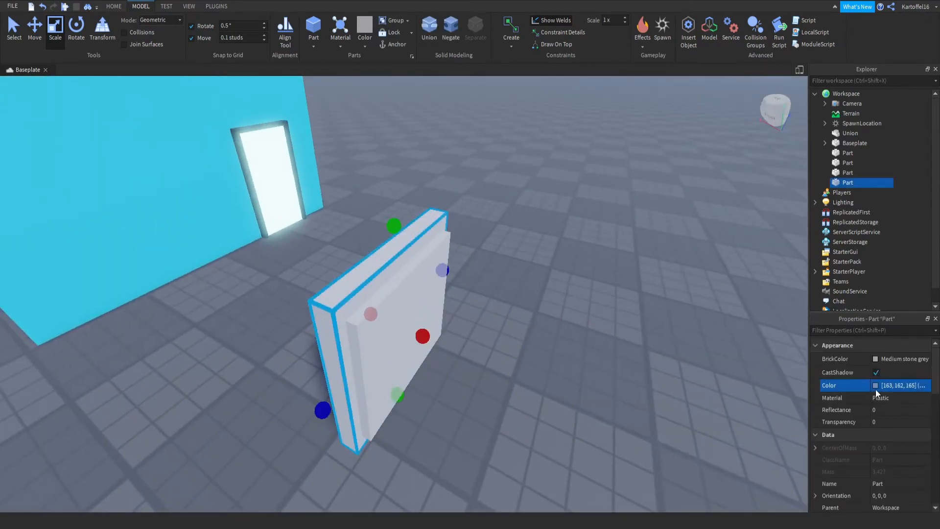
drag(688, 201, 694, 225)
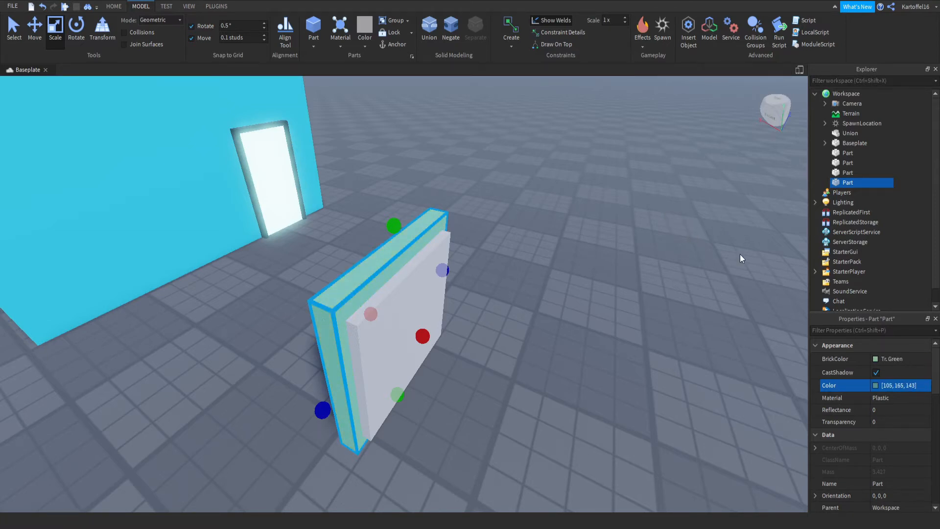
drag(739, 258, 665, 244)
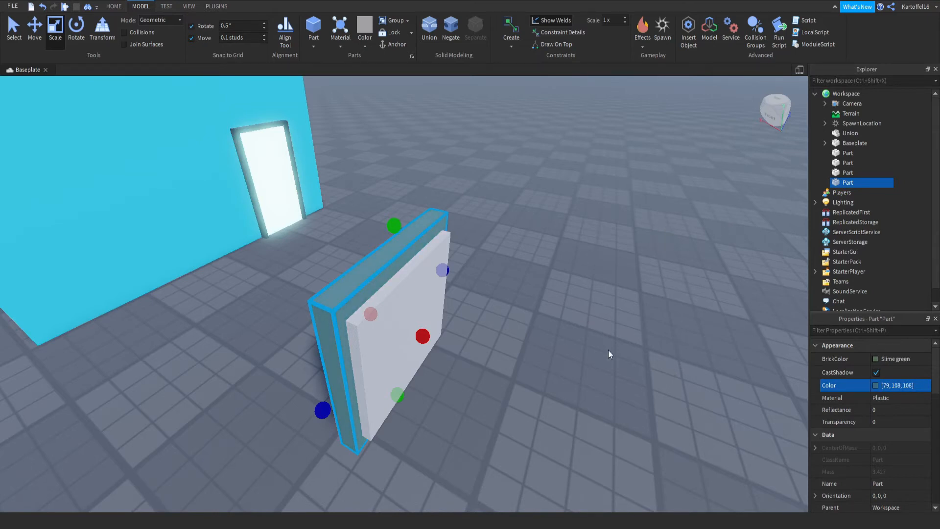
Negate the smaller inner panel and union it with the larger panel to cut out a hollow window frame.
click(412, 304)
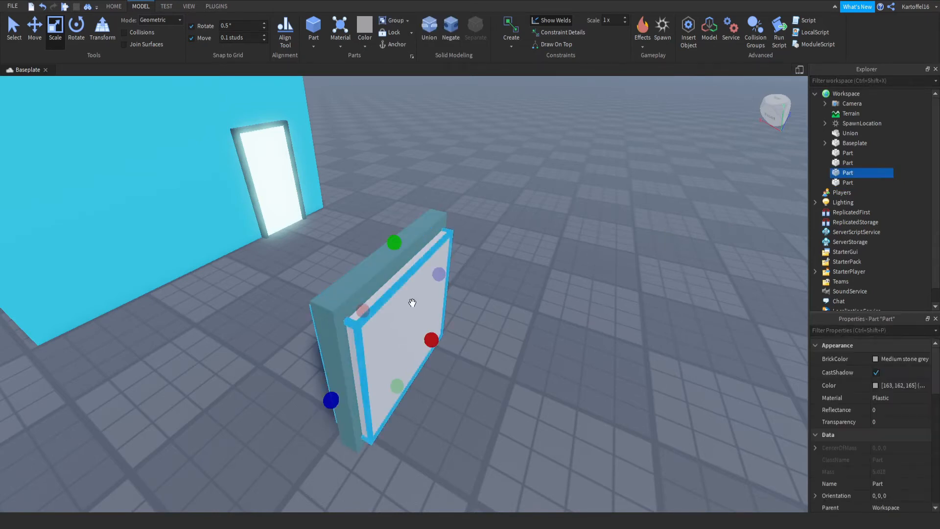
click(450, 29)
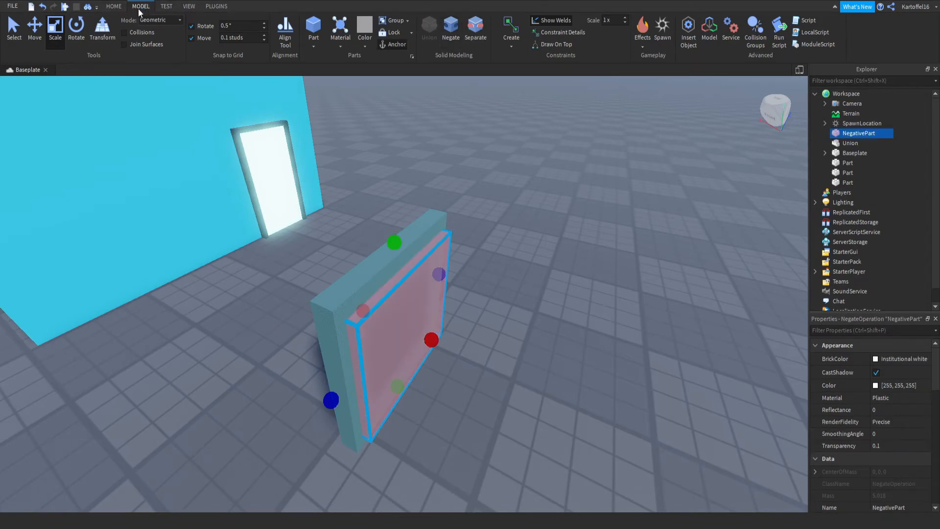
ctrl+click(329, 301)
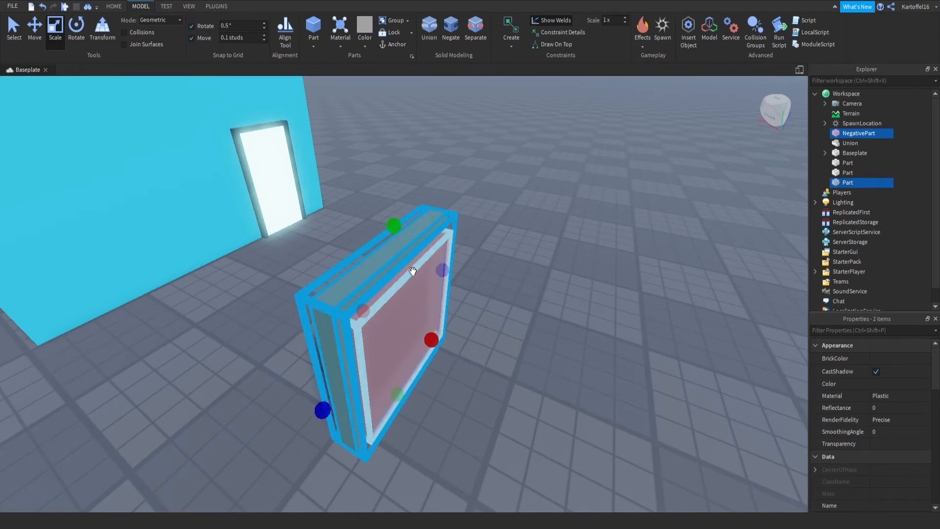
click(422, 33)
click(462, 410)
right_drag(462, 411, 462, 410)
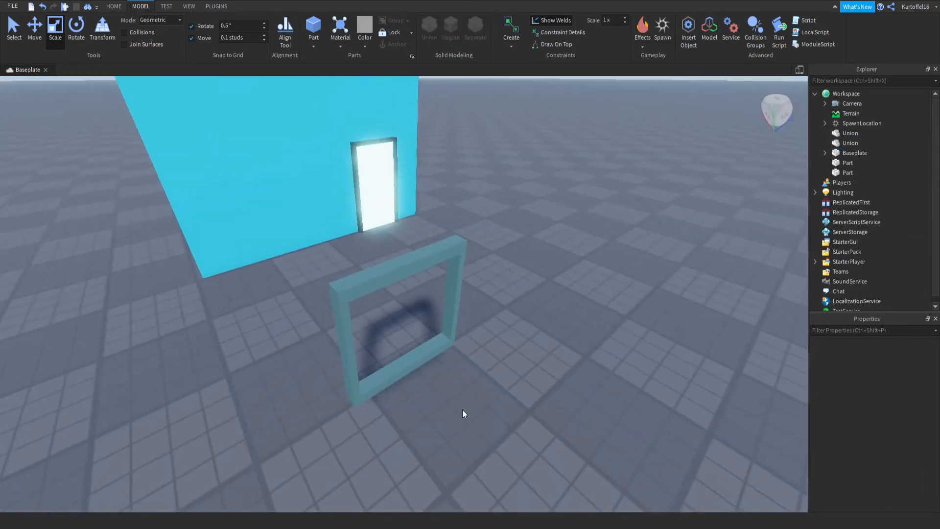
Insert a new block part beside the window frame and reduce its thickness to a thin slab.
scroll(432, 374, up, 3)
scroll(431, 375, down, 4)
right_drag(432, 375, 412, 280)
scroll(431, 375, up, 3)
scroll(412, 280, down, 3)
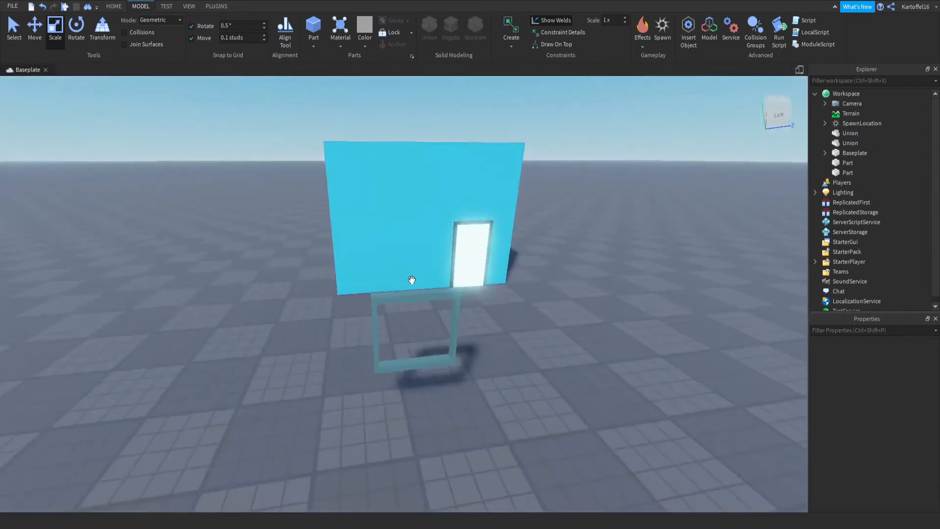
scroll(407, 373, up, 5)
click(404, 373)
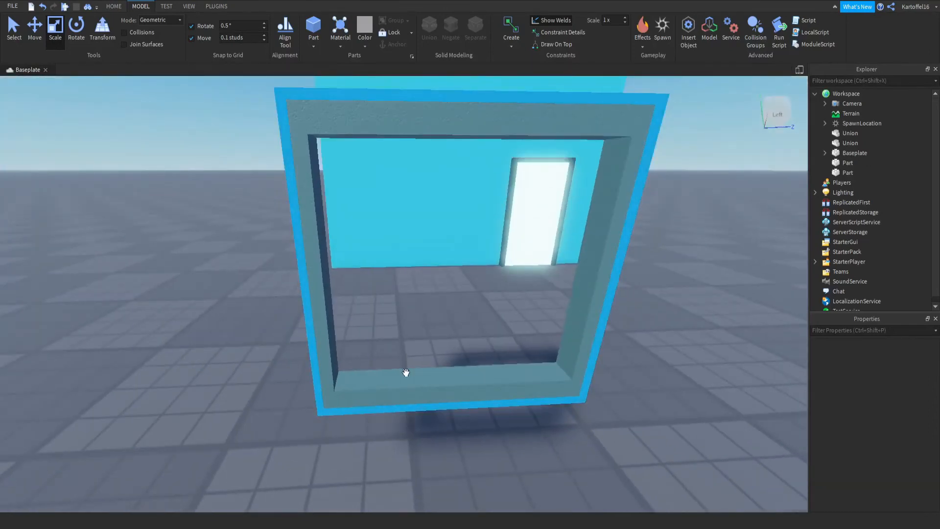
click(313, 27)
drag(406, 302, 433, 452)
drag(406, 270, 415, 381)
right_drag(416, 381, 417, 382)
drag(434, 384, 468, 405)
drag(377, 361, 415, 382)
right_drag(417, 379, 417, 376)
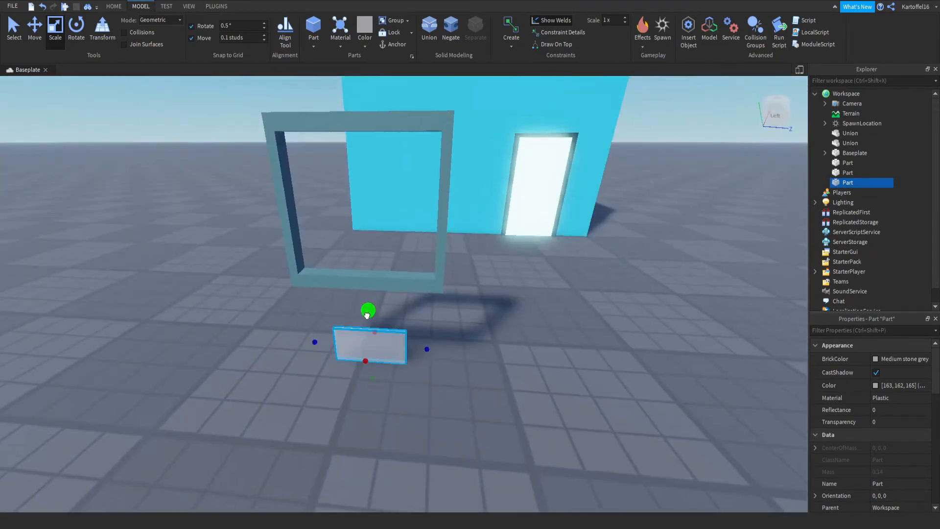
Stretch the thin slab up to the top of the window opening and widen it to the opening's full width.
drag(368, 310, 338, 89)
drag(305, 261, 281, 261)
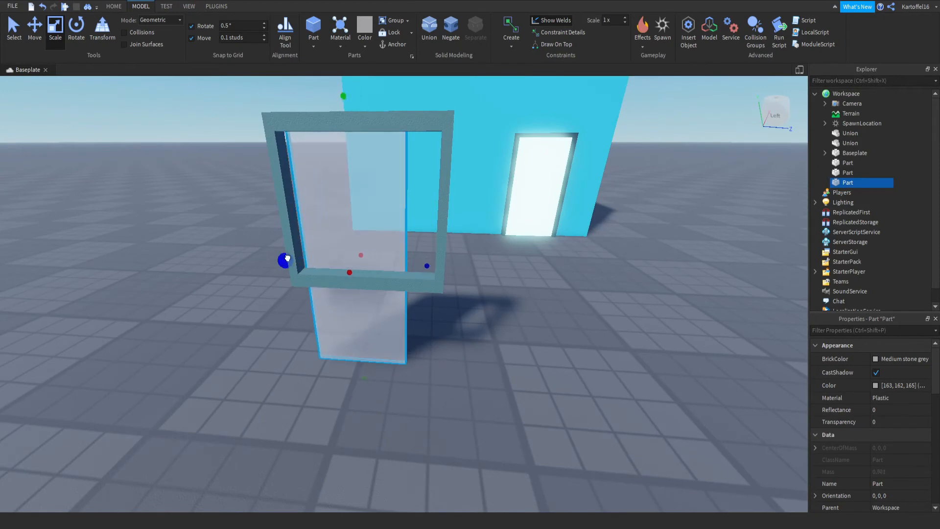
drag(426, 265, 433, 268)
Adjust the slab's depth and width within the frame and raise its lower edge to the frame's bottom rail.
right_drag(433, 268, 325, 263)
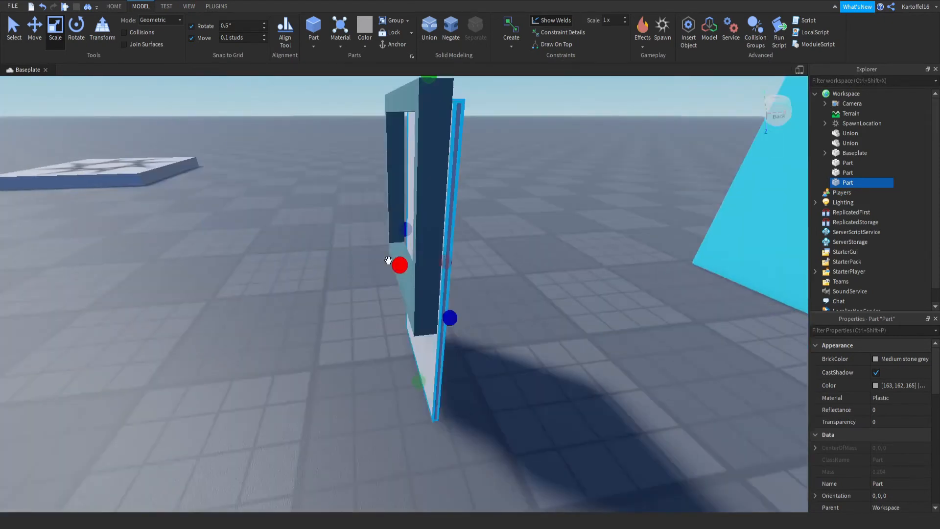
mouse_move(388, 260)
mouse_down()
mouse_move(380, 260)
mouse_move(389, 262)
mouse_up()
right_drag(389, 261, 401, 277)
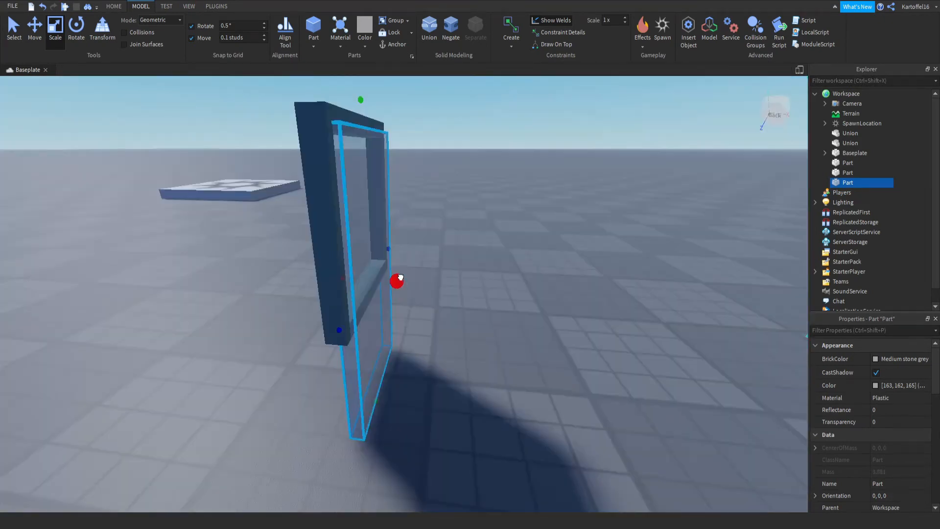
drag(400, 277, 399, 278)
right_drag(398, 278, 482, 270)
drag(519, 294, 523, 293)
right_drag(503, 294, 471, 296)
click(533, 437)
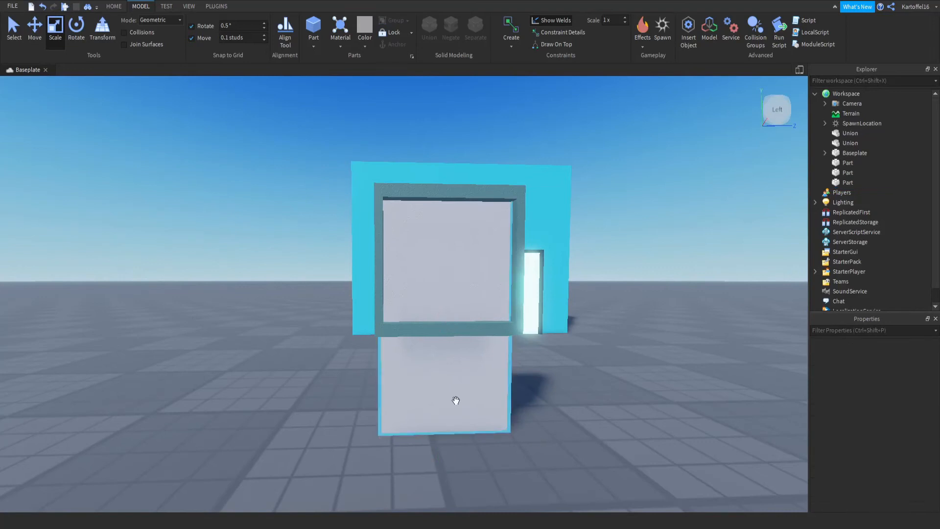
click(456, 400)
drag(442, 456, 436, 356)
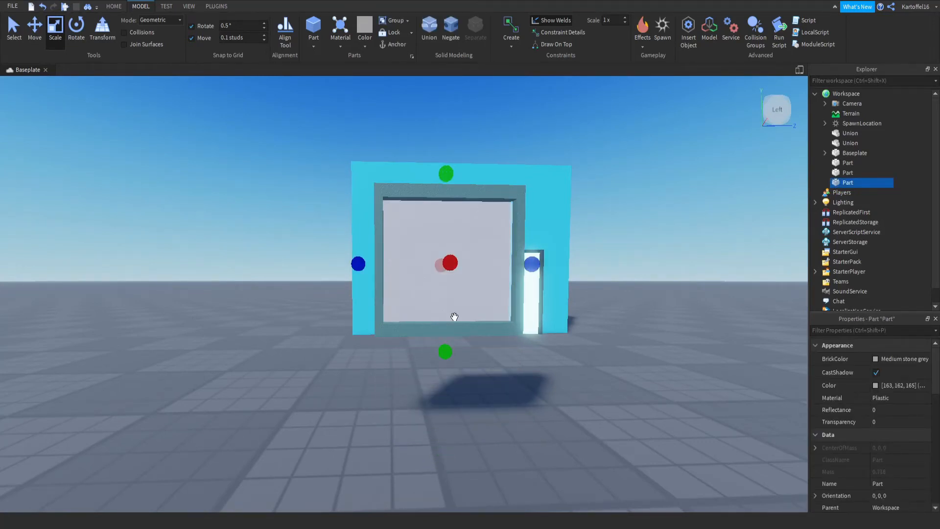
Duplicate the window pane and narrow the copy symmetrically into a slim vertical bar at the pane's center.
right_drag(454, 316, 454, 316)
key(w)
key(s)
key(d)
key(w)
key(w)
key(s)
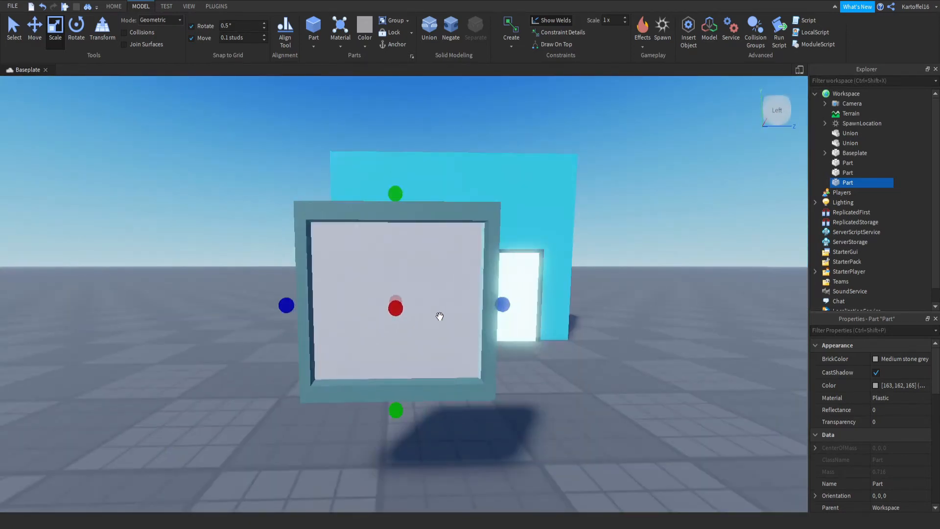
key(ctrl+d)
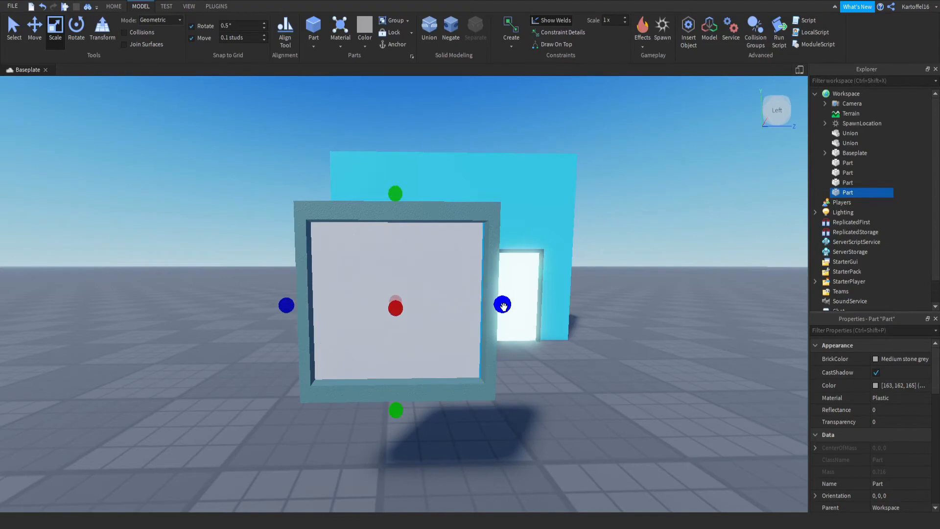
ctrl+drag(503, 305, 423, 306)
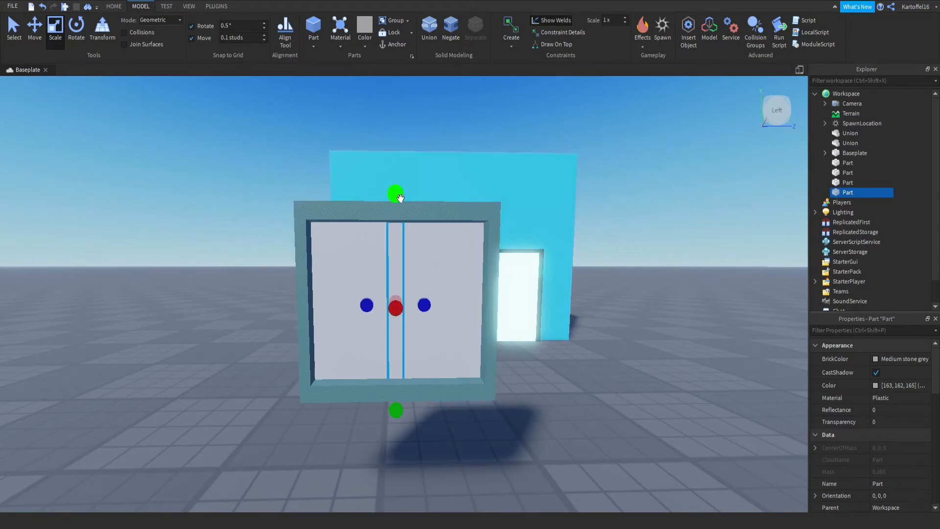
Thicken the vertical bar so that it stands out in front of the window pane.
right_drag(400, 198, 400, 197)
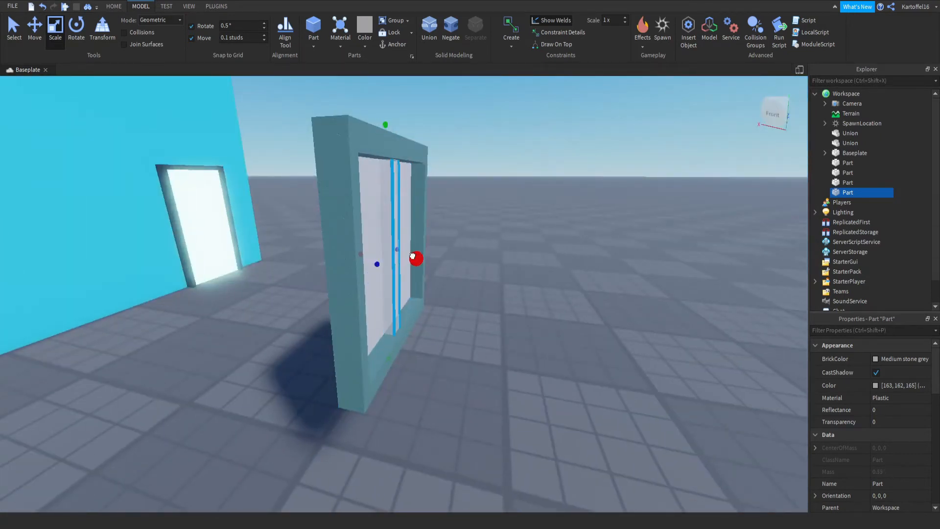
drag(412, 255, 413, 256)
right_drag(412, 255, 412, 254)
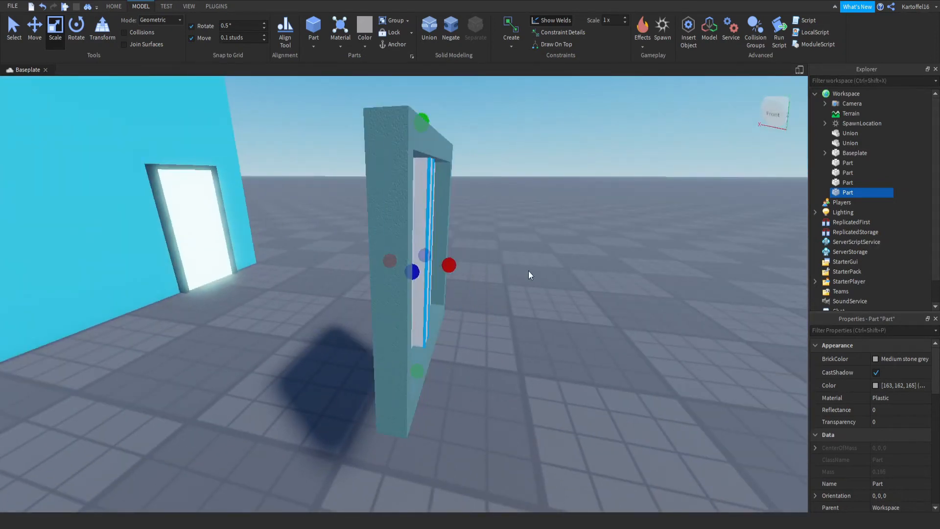
right_drag(519, 272, 519, 271)
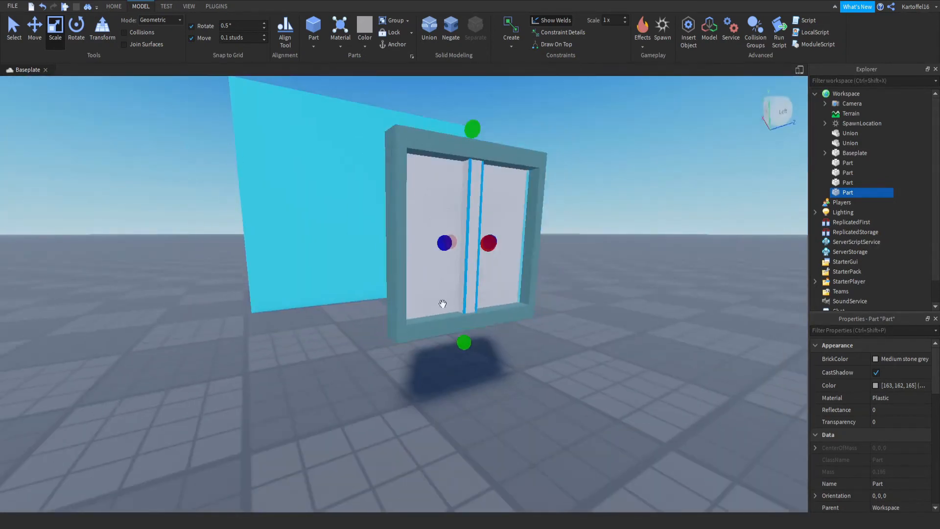
mouse_move(456, 217)
right_down()
mouse_move(466, 213)
mouse_move(436, 212)
mouse_move(465, 212)
right_up()
Duplicate the vertical bar, rotate the copy about 90 degrees to form a horizontal crossbar, and fine-tune the crossbar's size.
click(102, 28)
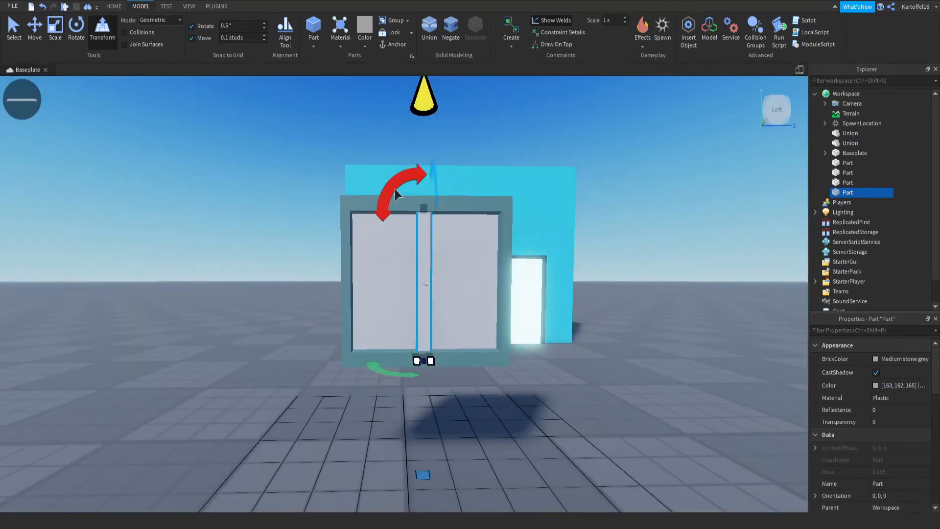
key(ctrl+d)
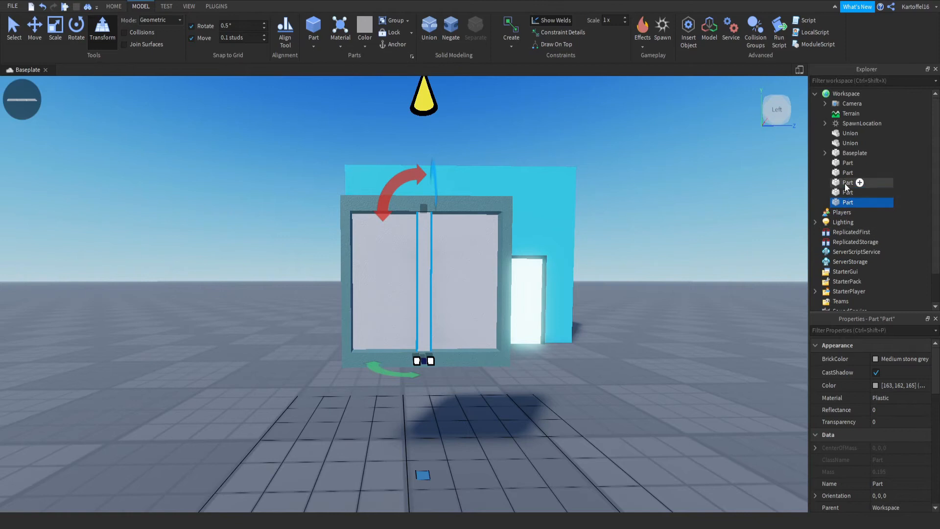
drag(398, 182, 544, 252)
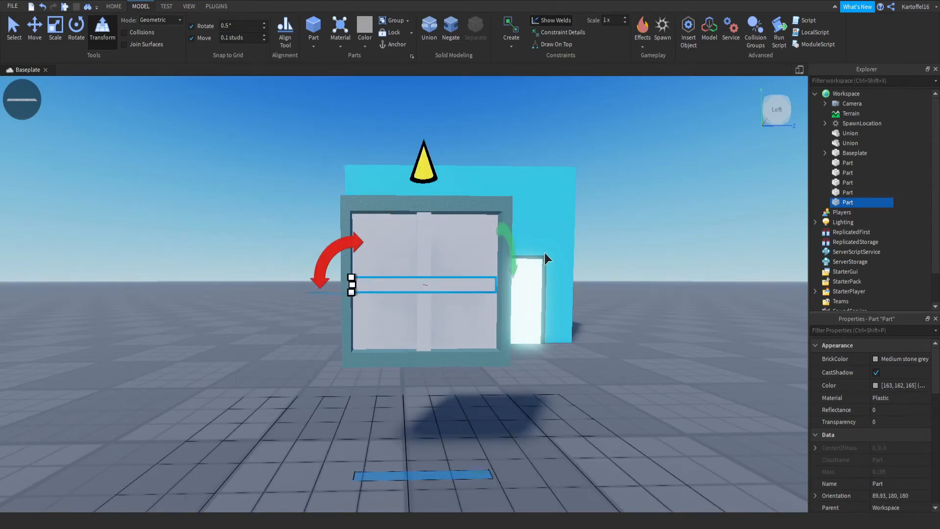
right_drag(454, 231, 453, 240)
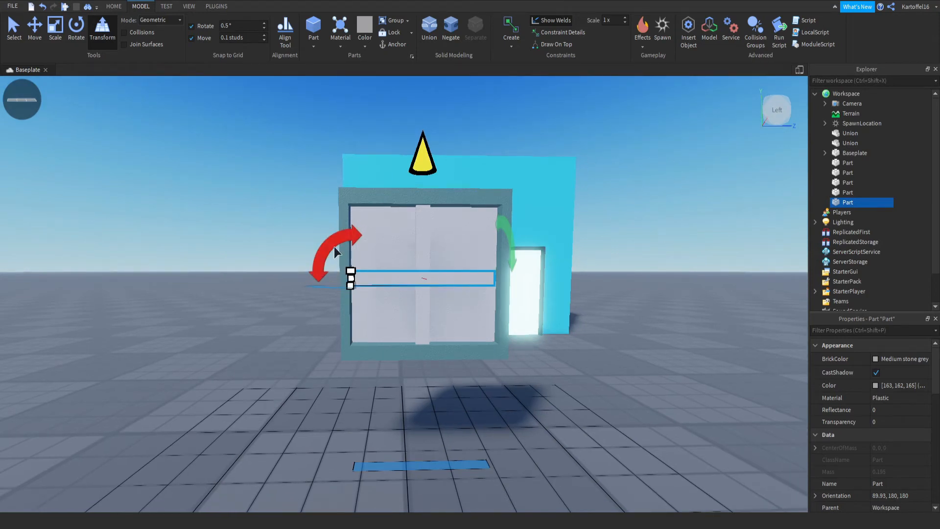
click(56, 31)
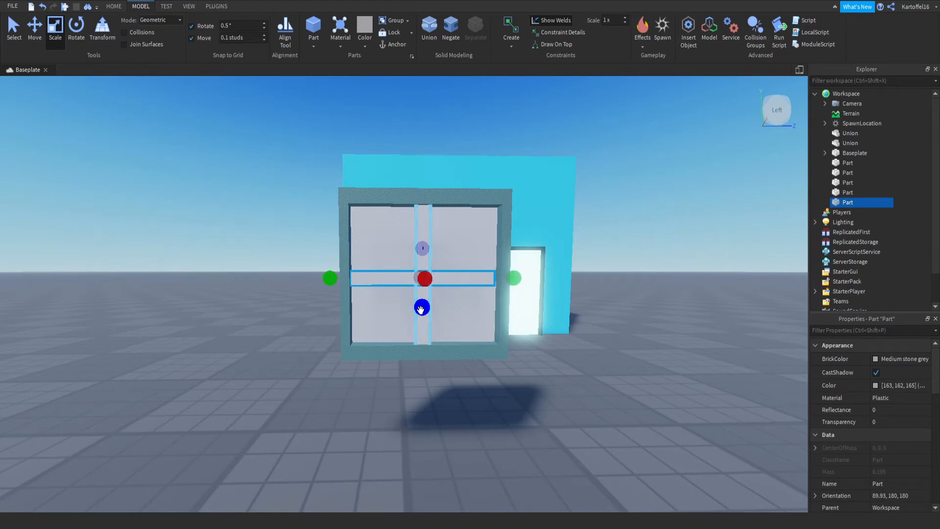
drag(420, 309, 420, 311)
click(468, 376)
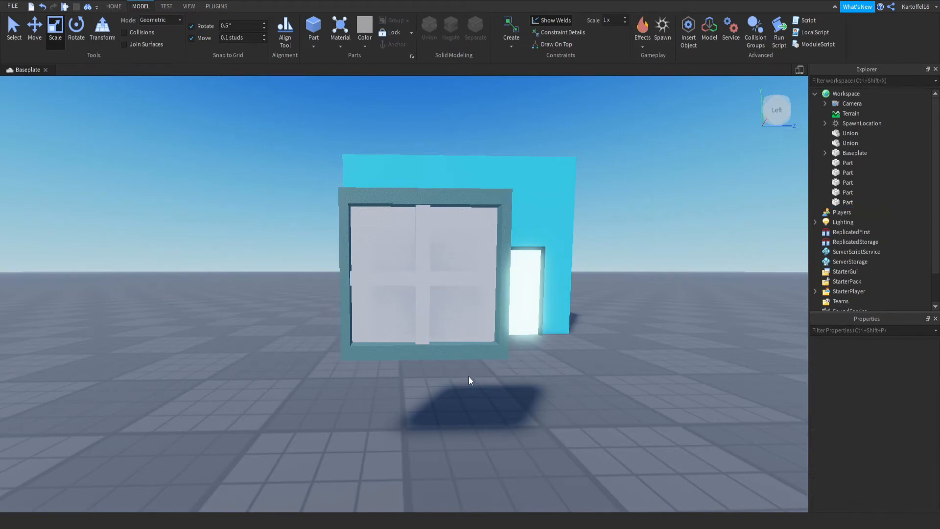
Set the color of both crossing window bars to a dark grey, RGB 84, 90, 94.
click(427, 277)
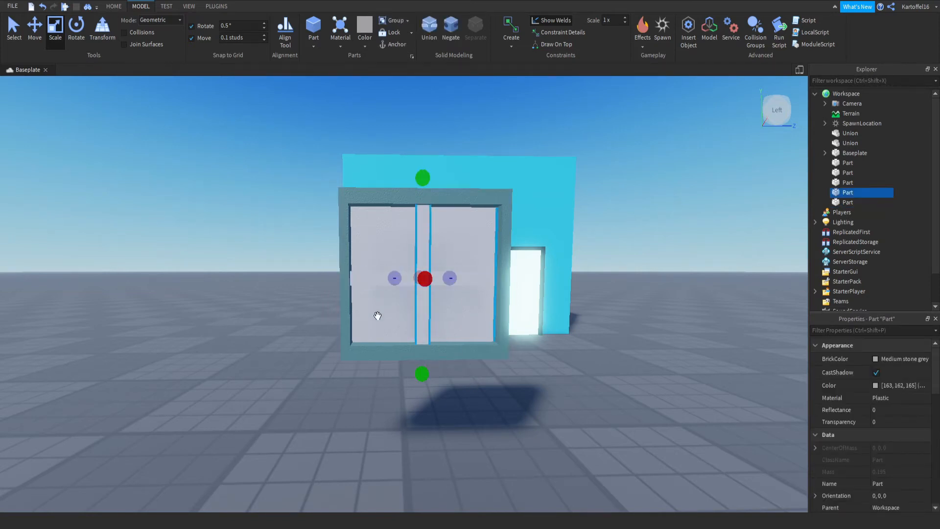
ctrl+click(364, 275)
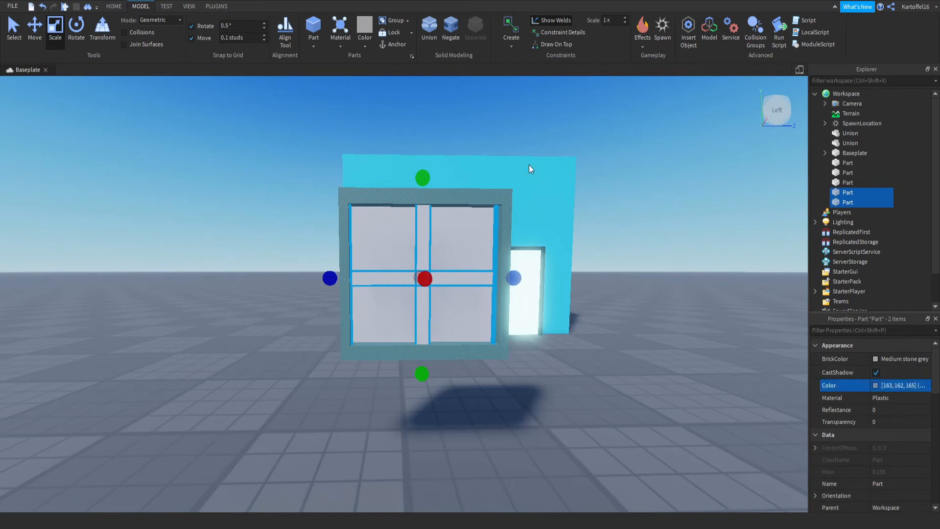
drag(850, 204, 777, 228)
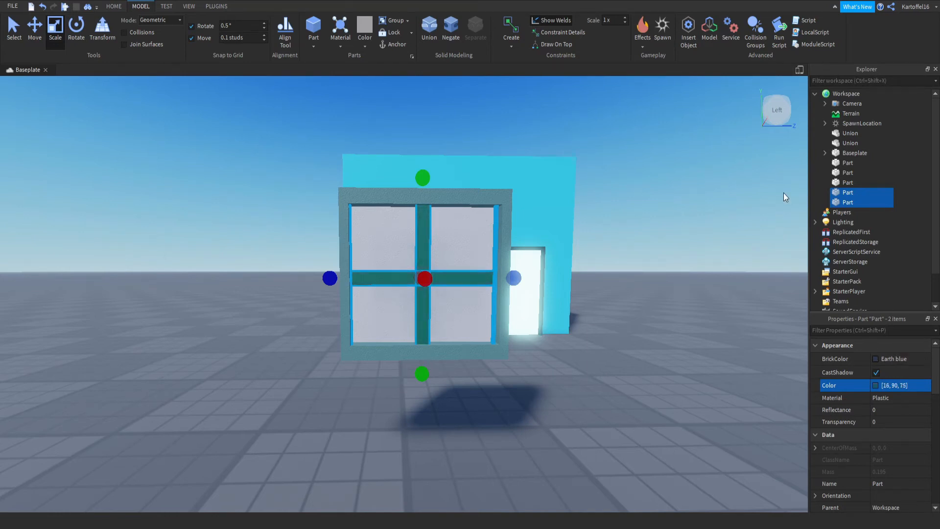
drag(783, 189, 780, 242)
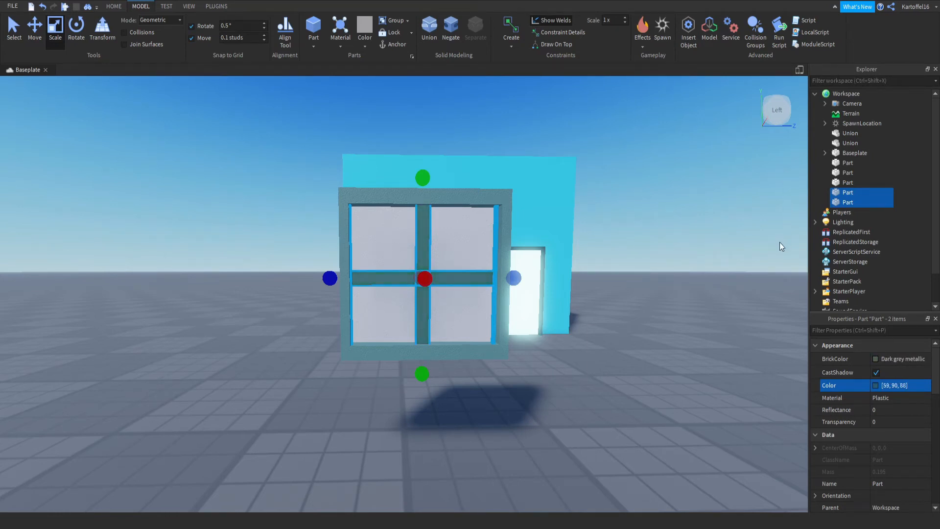
drag(844, 237, 843, 242)
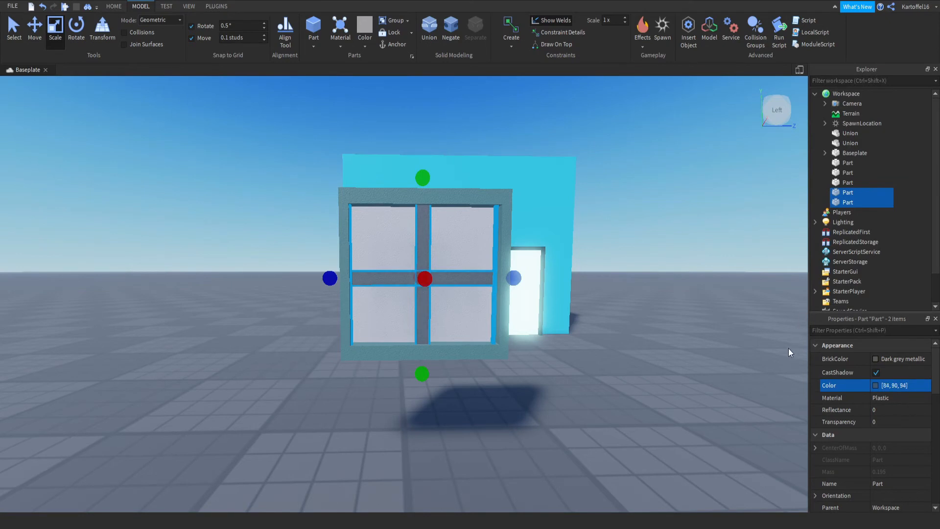
click(460, 316)
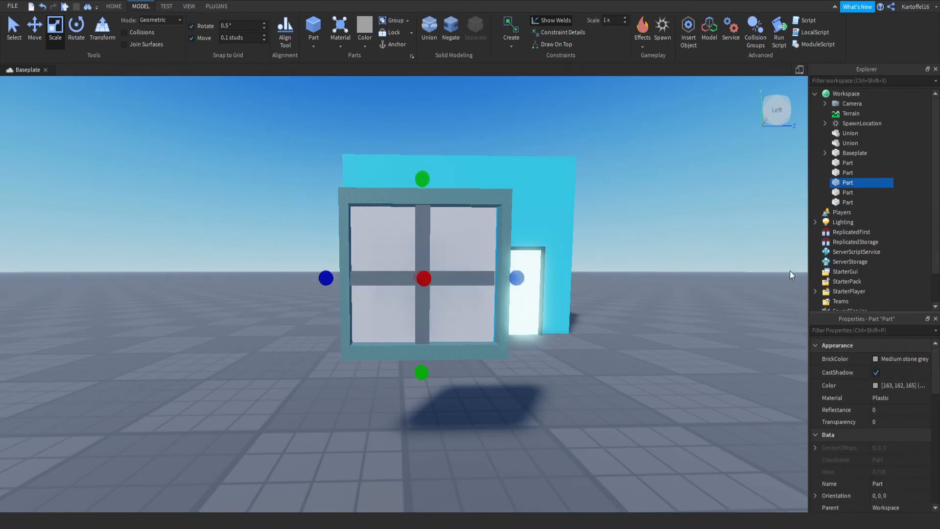
click(880, 402)
click(529, 431)
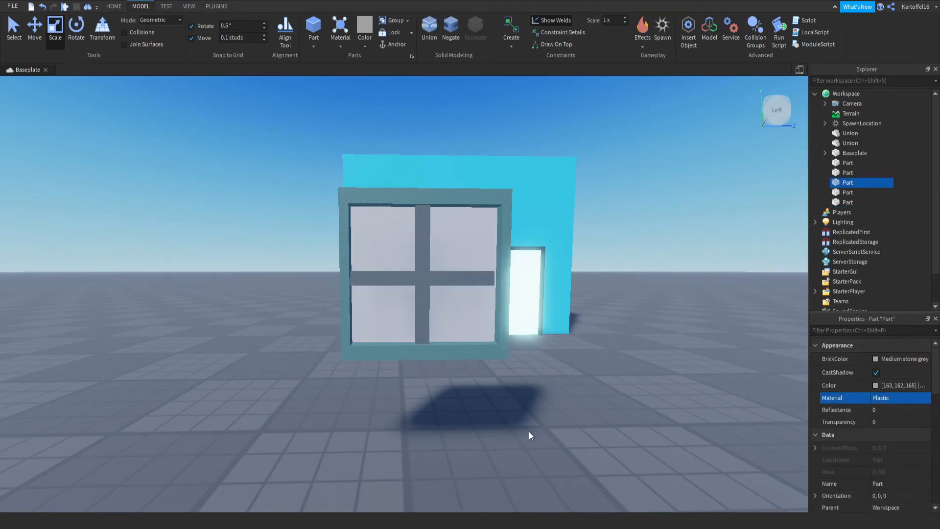
Thicken the window pane toward the building so that it extends out beyond the back of the frame.
right_drag(529, 430, 529, 430)
scroll(529, 430, down, 10)
click(442, 264)
key(f)
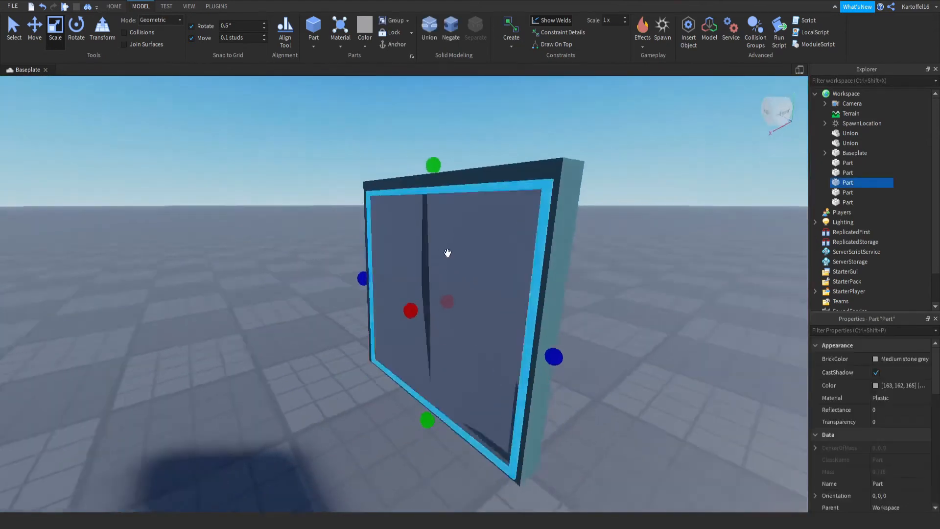
right_drag(446, 253, 446, 253)
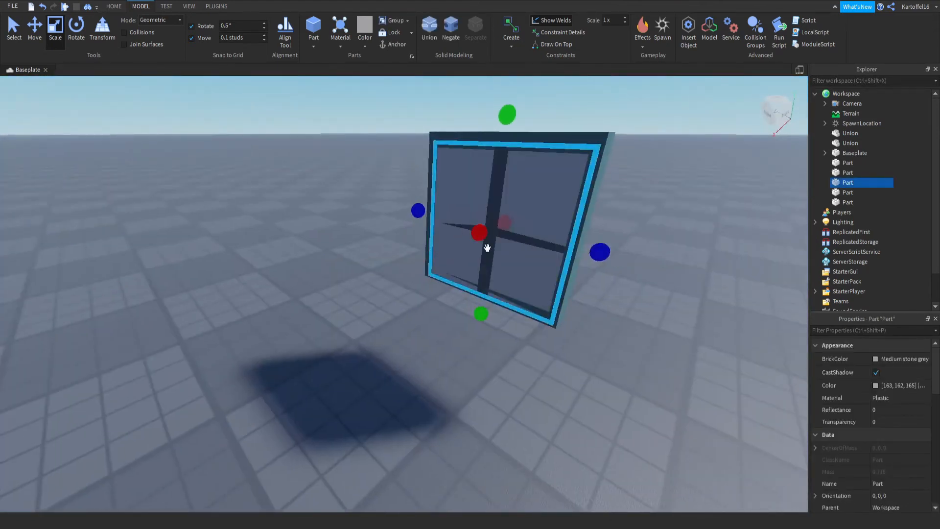
click(483, 293)
right_drag(483, 292, 484, 292)
scroll(485, 291, up, 3)
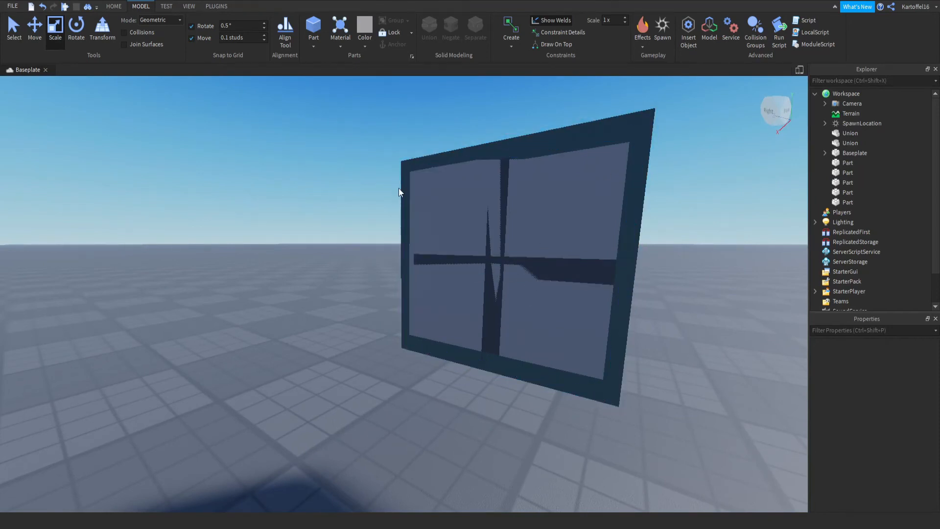
click(594, 225)
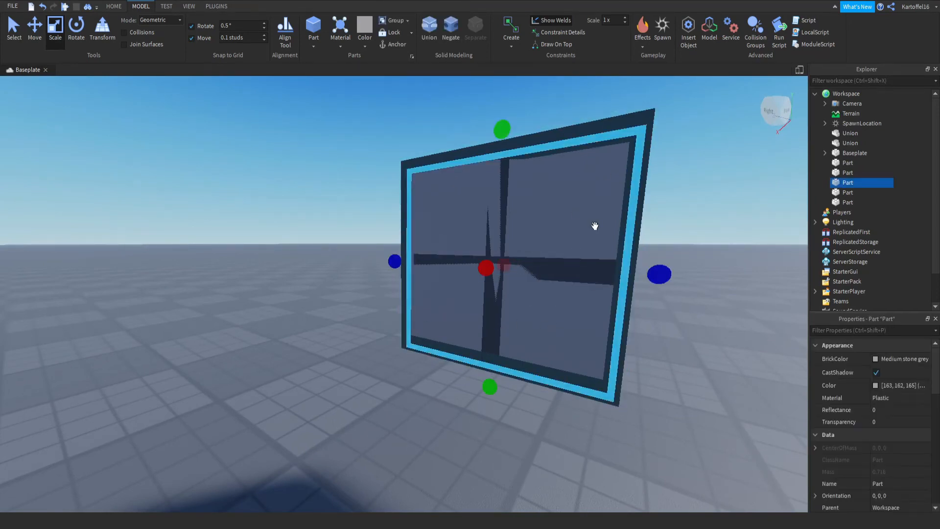
drag(483, 264, 485, 267)
right_drag(463, 237, 436, 238)
drag(442, 203, 420, 209)
right_drag(419, 209, 419, 209)
scroll(420, 209, down, 2)
click(543, 336)
scroll(466, 210, up, 2)
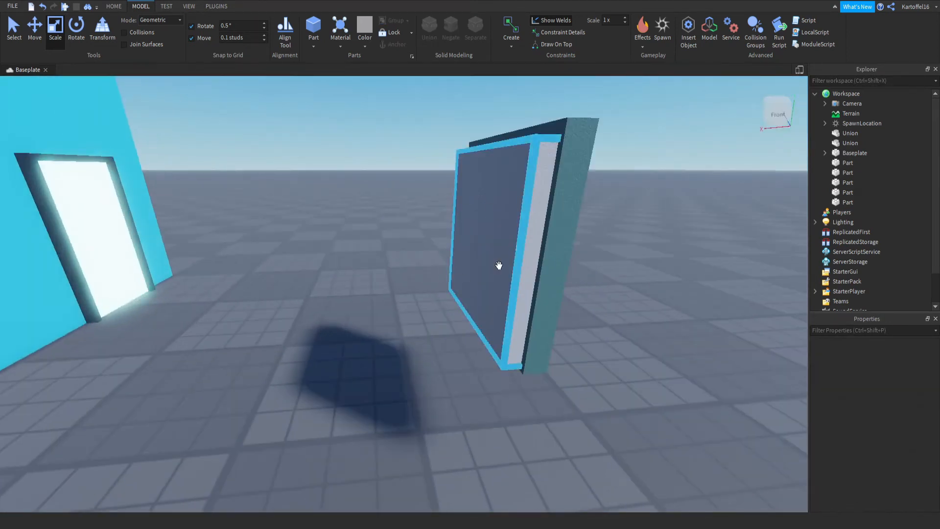
Set the material of the window pane behind the crossbars to Neon.
key(d)
right_drag(499, 266, 499, 268)
key(a)
key(d)
right_drag(623, 216, 621, 218)
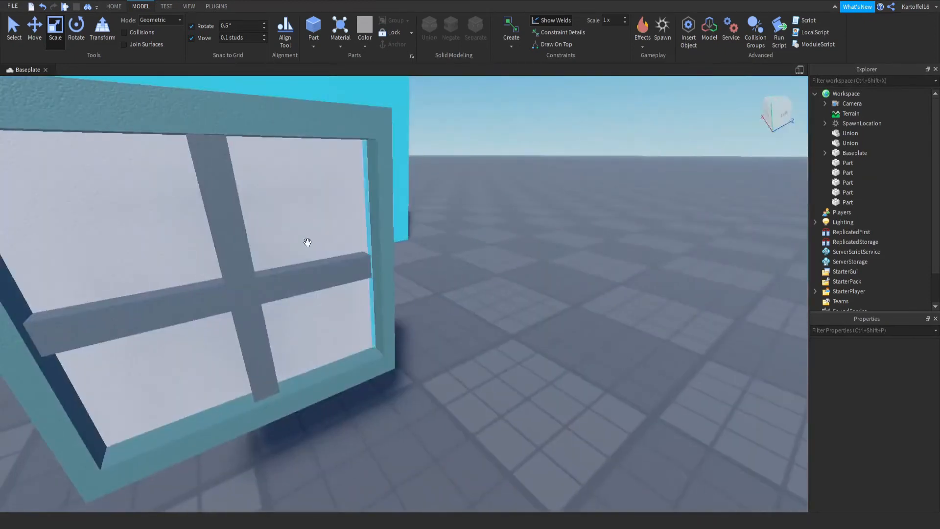
scroll(274, 267, down, 5)
right_drag(273, 266, 232, 274)
click(298, 293)
key(a)
right_drag(299, 293, 299, 293)
key(d)
right_drag(593, 310, 592, 310)
scroll(593, 309, up, 3)
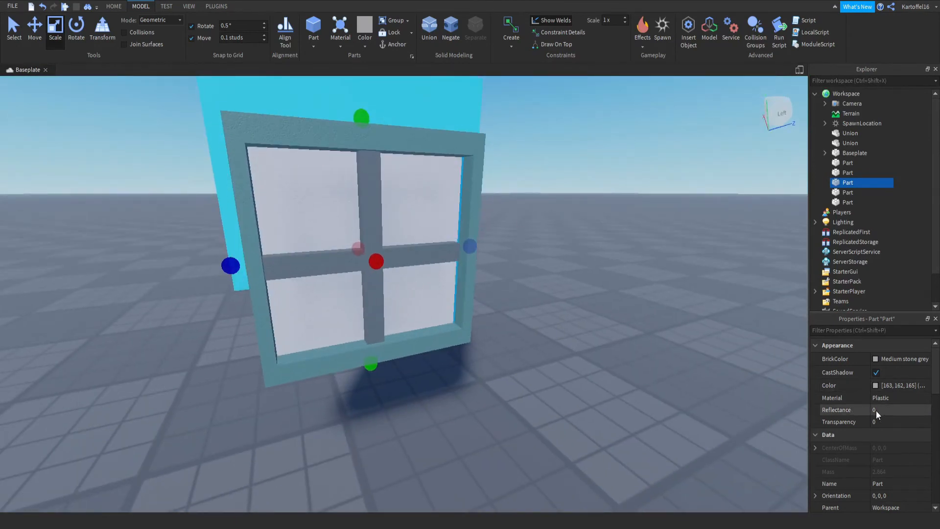
click(876, 395)
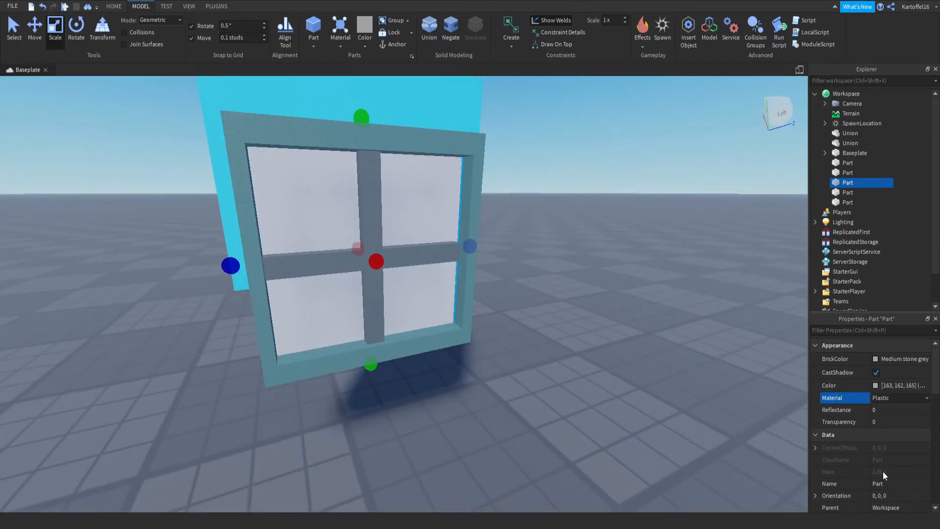
click(886, 400)
Recolor the neon window pane to a pale cyan.
click(879, 383)
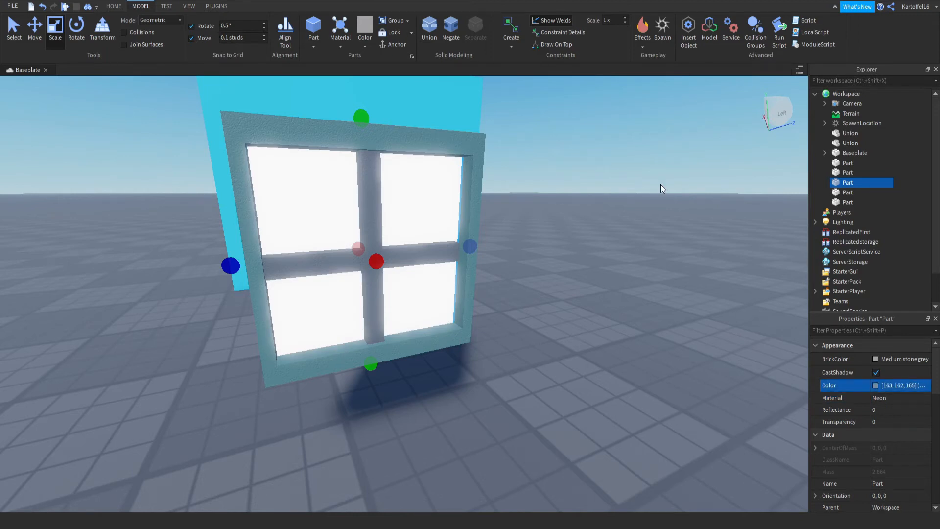
drag(660, 185, 664, 145)
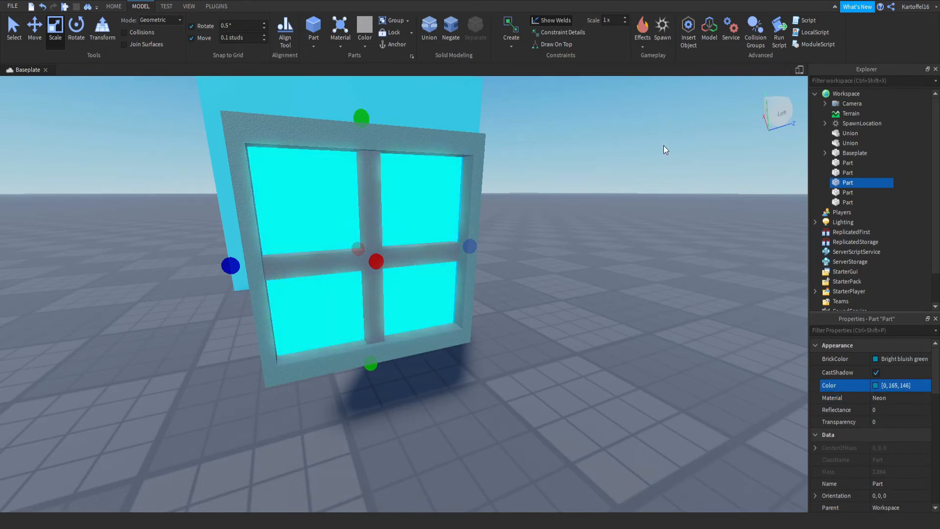
drag(736, 161, 727, 145)
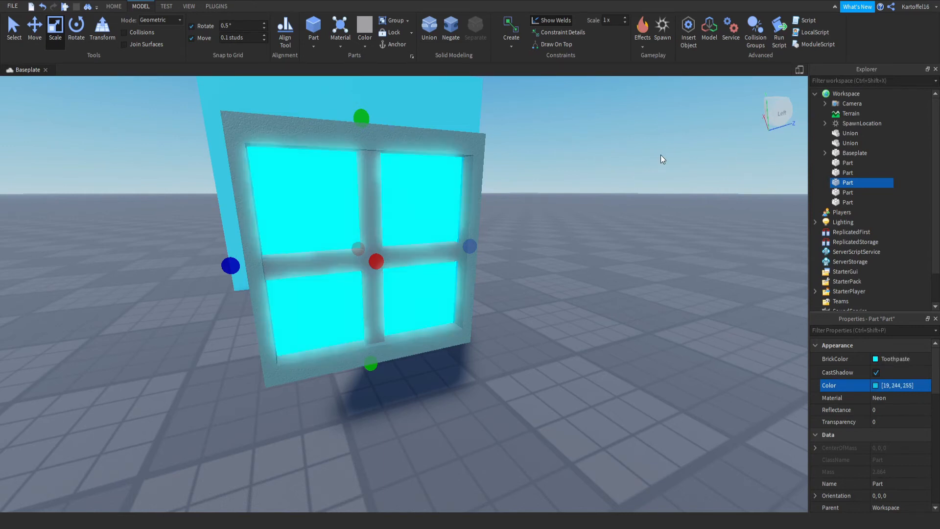
drag(660, 155, 664, 187)
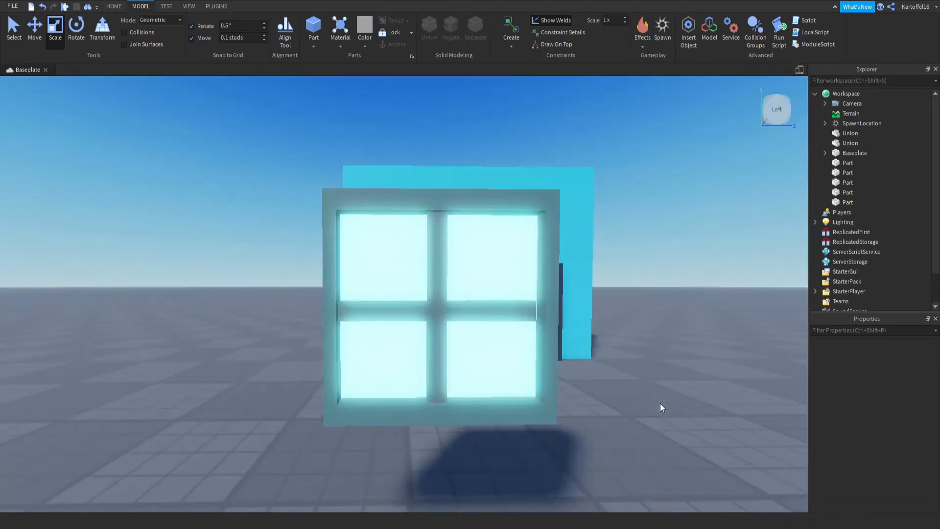
Examine the glowing window next to the door and building from near and far.
scroll(660, 403, down, 3)
scroll(445, 305, up, 1)
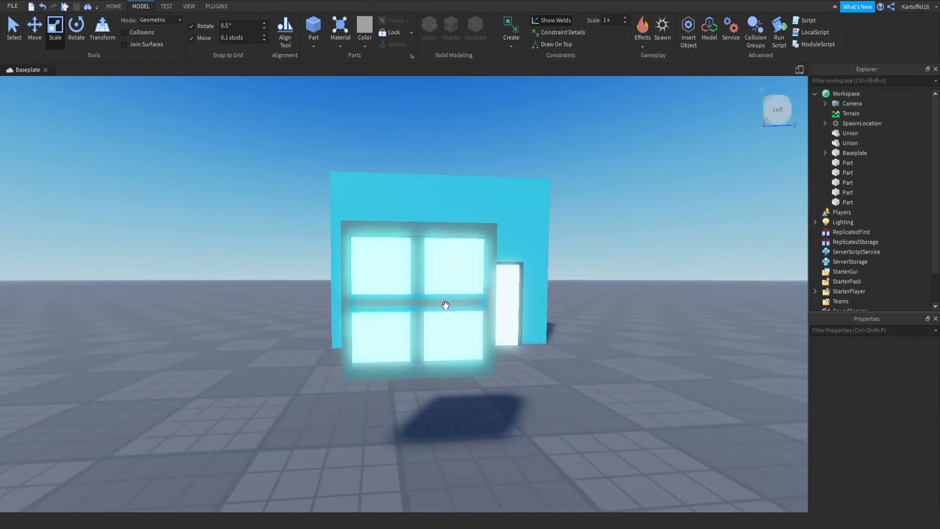
scroll(445, 308, down, 5)
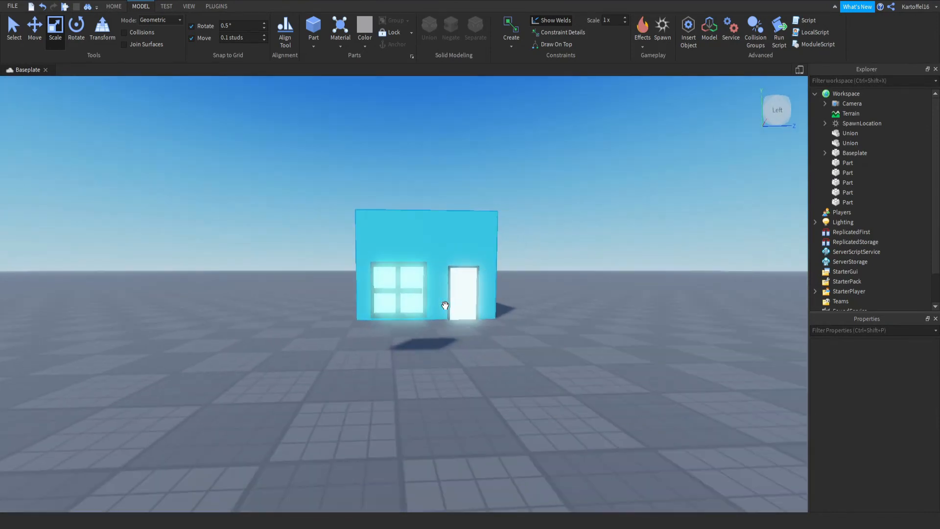
right_drag(439, 327, 421, 220)
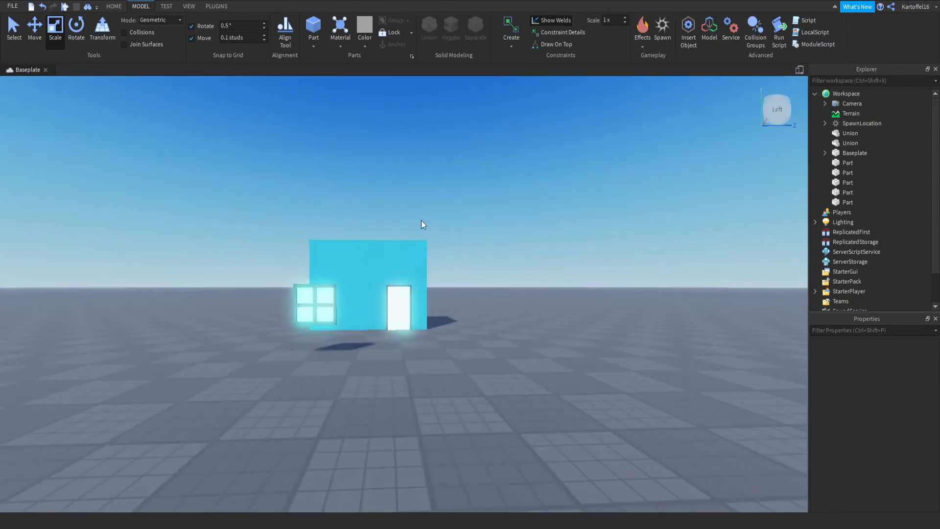
scroll(354, 340, up, 6)
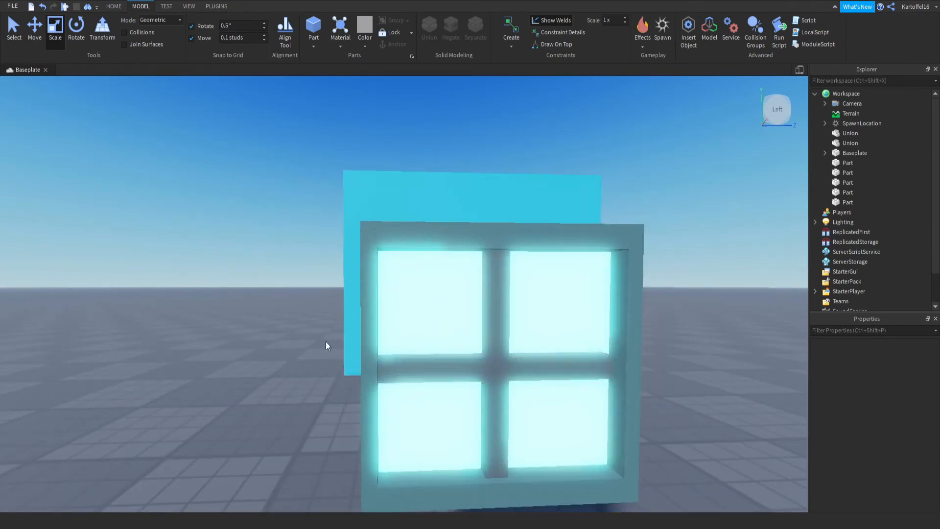
scroll(428, 325, down, 5)
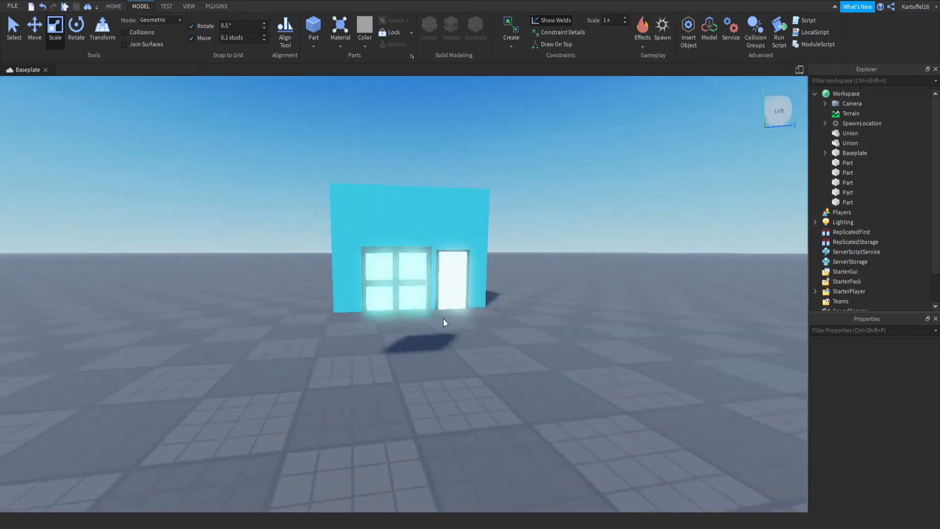
scroll(444, 320, up, 6)
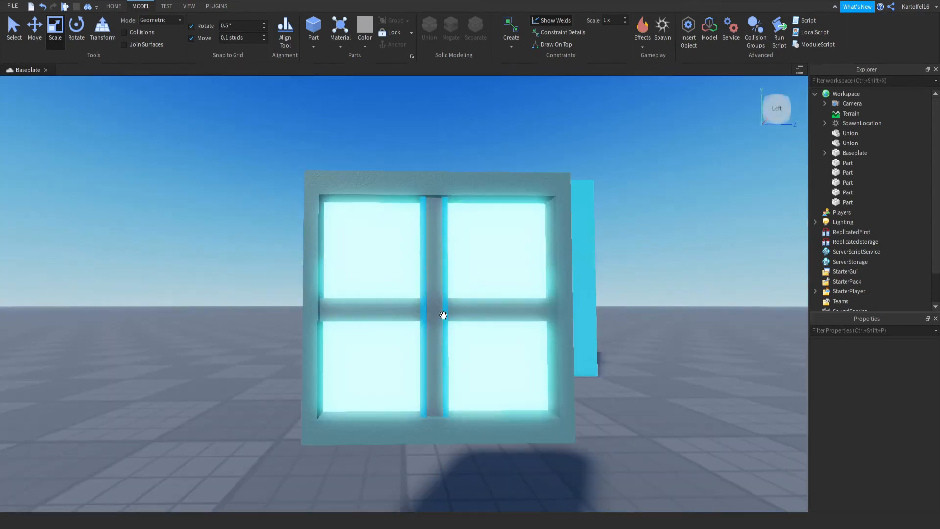
Duplicate the window's horizontal crossbar and rotate the copy into a diagonal with an X orientation of 67.5 degrees.
click(443, 315)
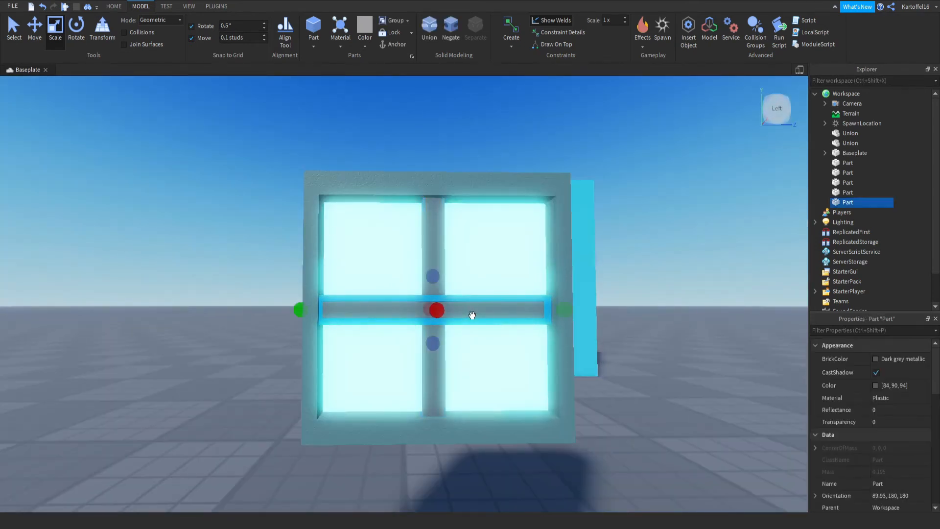
click(80, 26)
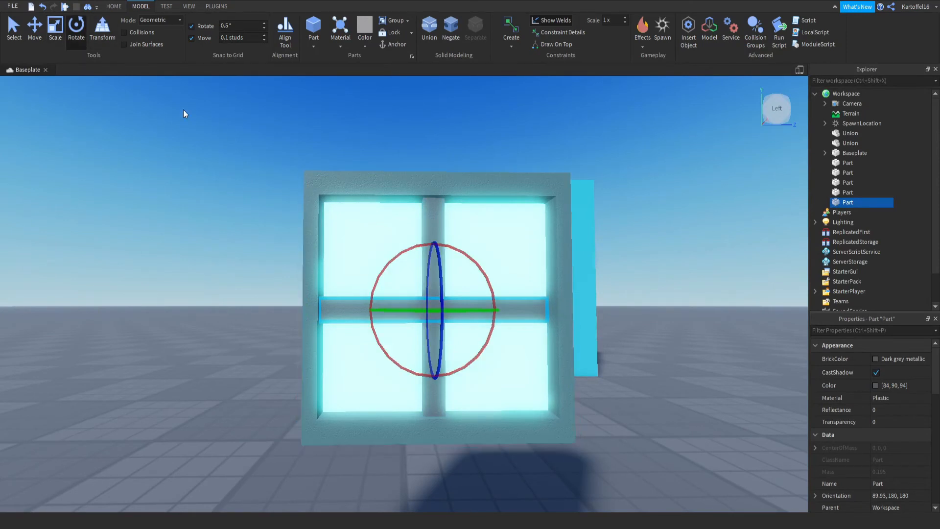
click(101, 26)
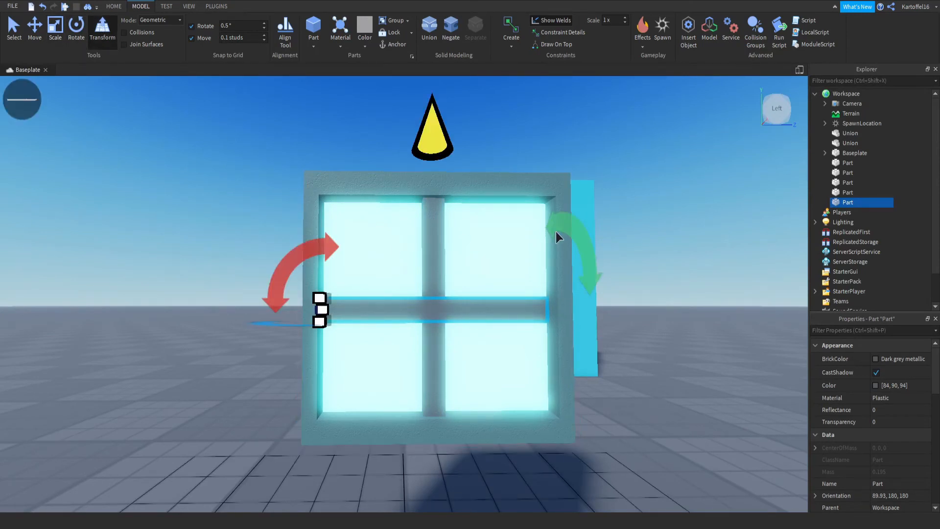
key(ctrl+d)
drag(307, 251, 277, 194)
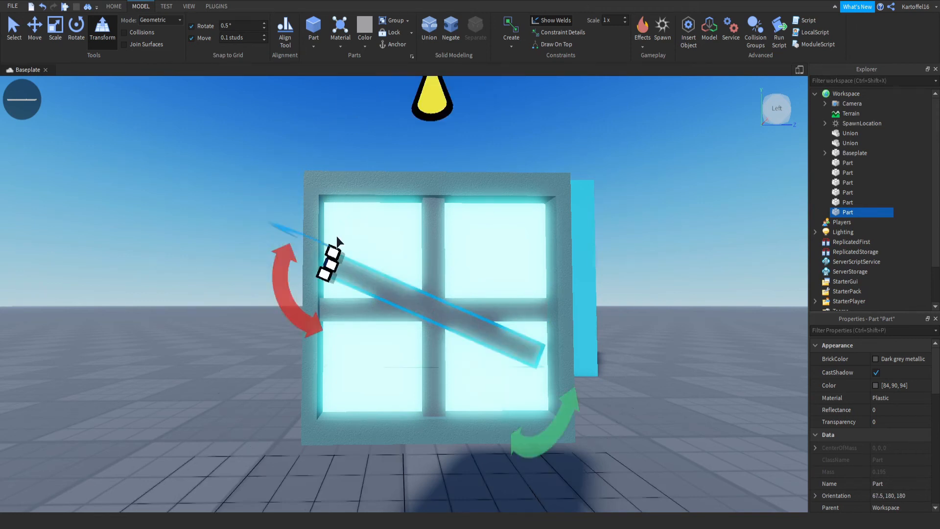
Shrink the diagonal bar to a short strip and move it up into the window's upper-right pane section.
click(61, 20)
drag(310, 256, 447, 307)
drag(487, 373, 491, 365)
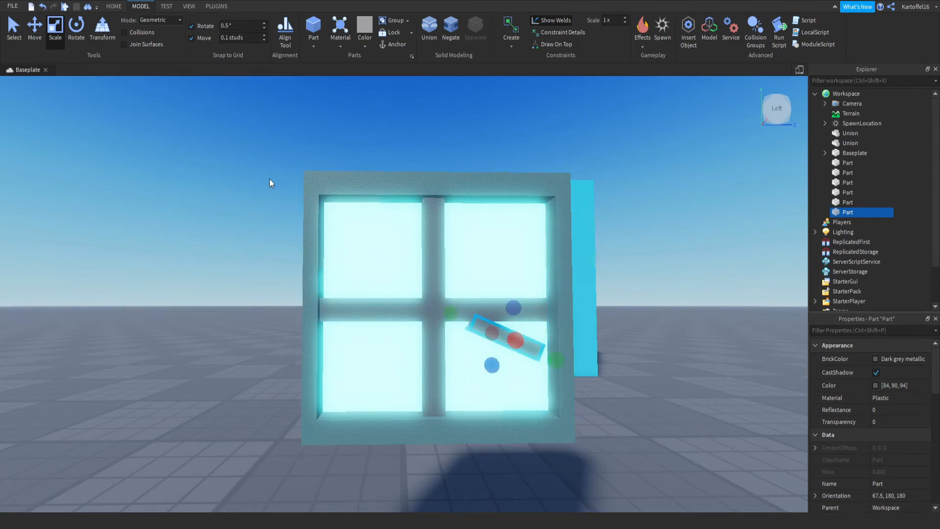
drag(448, 313, 459, 318)
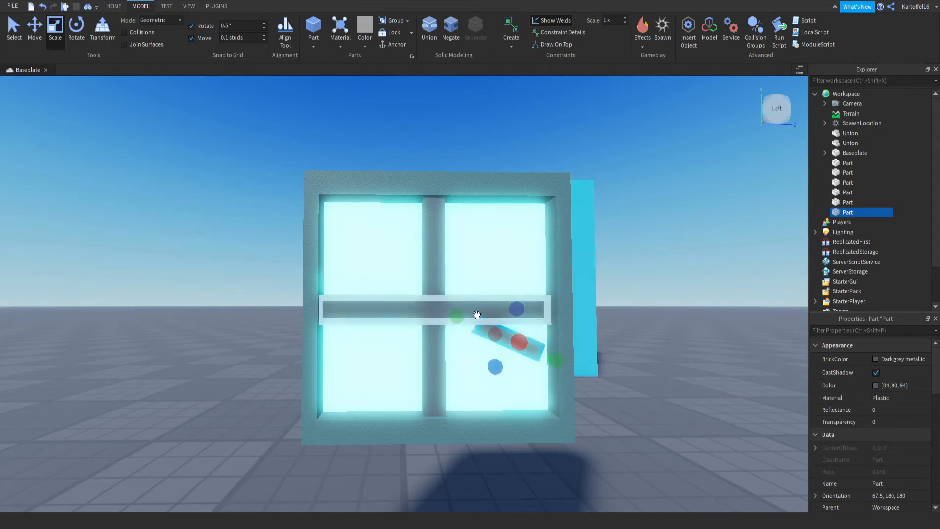
click(34, 26)
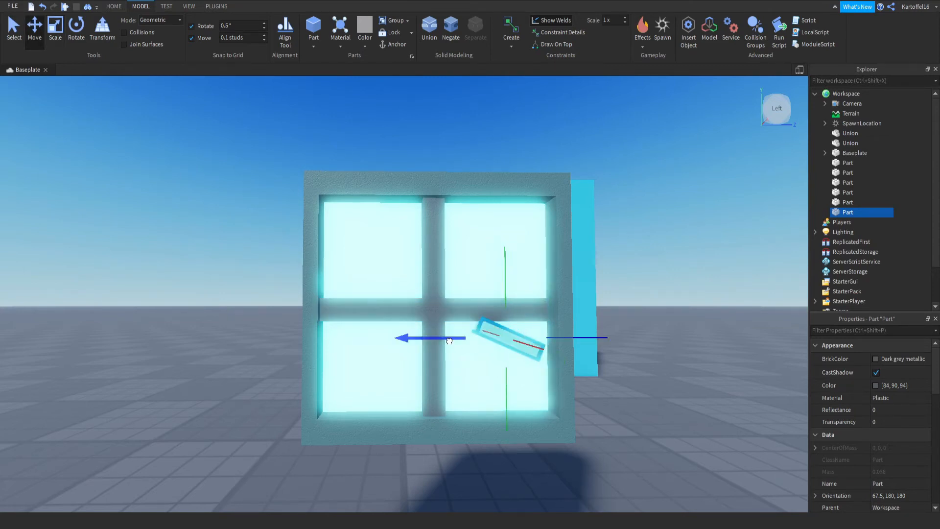
drag(498, 289, 500, 184)
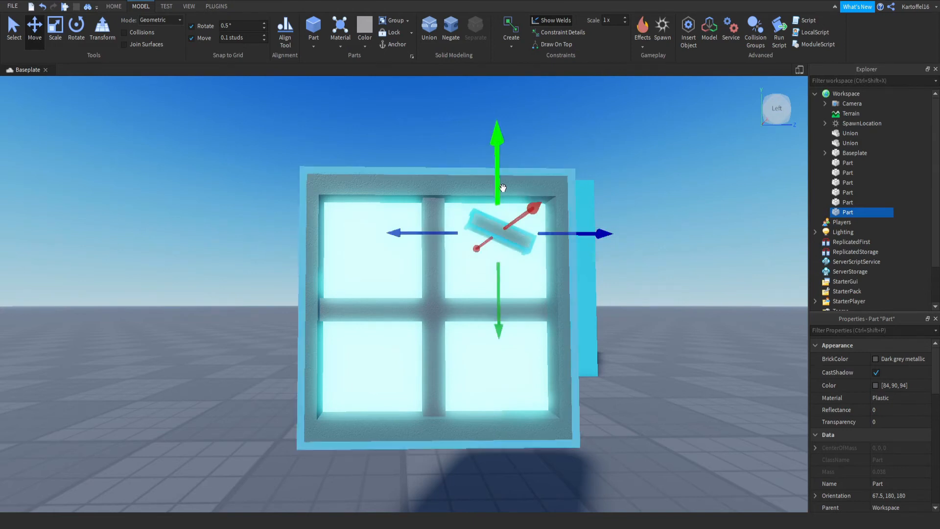
drag(555, 243, 565, 238)
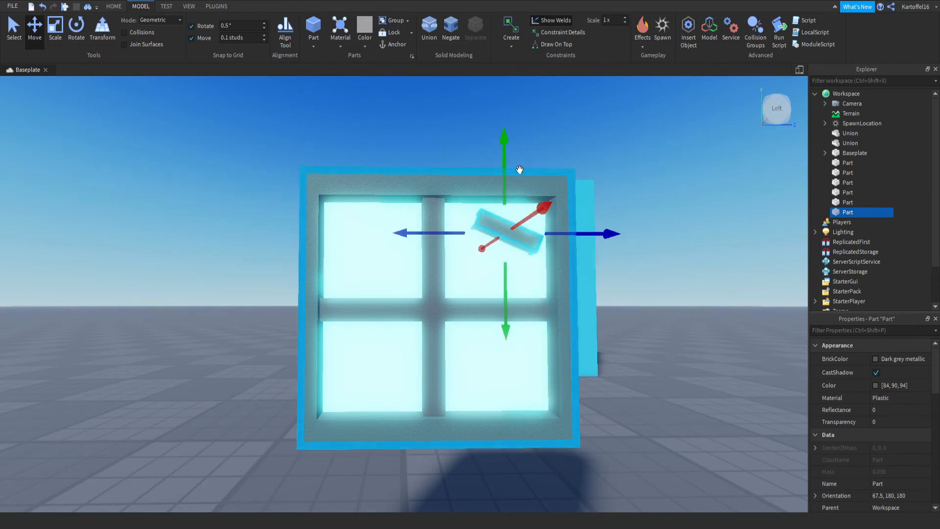
Thin the diagonal strip and adjust its position against the glowing pane.
key(ctrl+3)
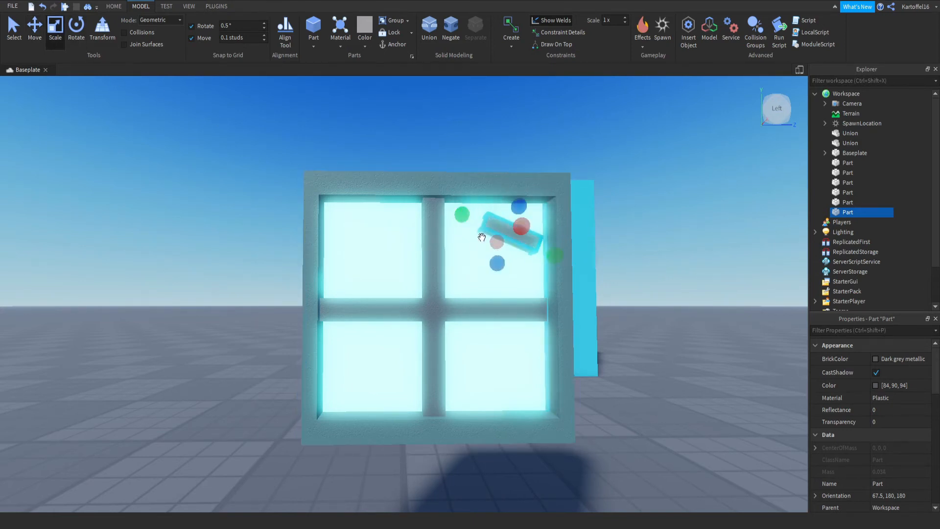
right_drag(494, 256, 491, 253)
click(34, 27)
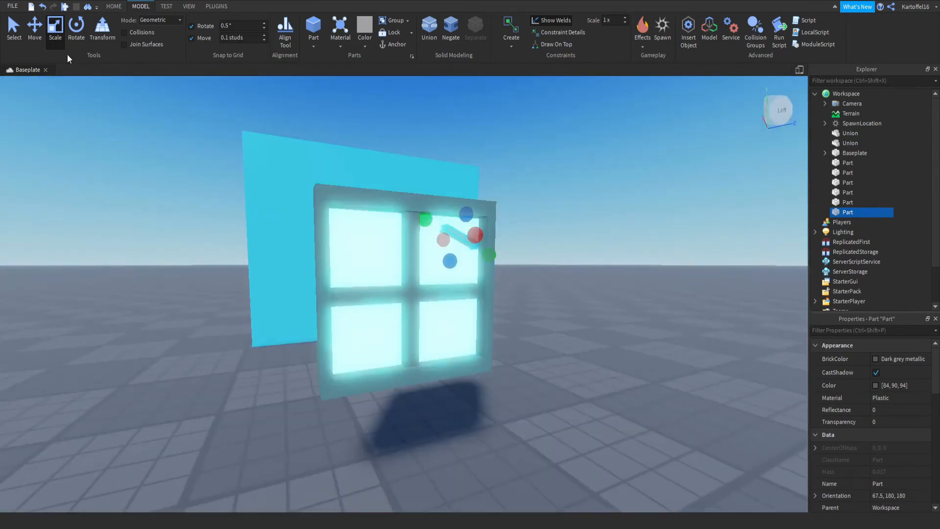
drag(488, 231, 485, 231)
right_drag(485, 231, 525, 306)
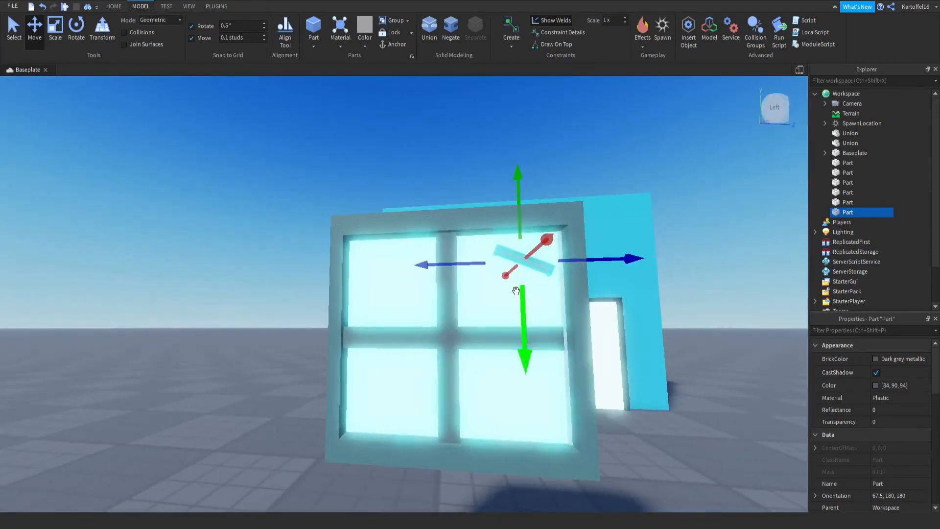
Duplicate the diagonal strip, place the copy just below the original, and shorten it.
key(ctrl+d)
drag(525, 306, 531, 318)
drag(619, 276, 603, 277)
click(55, 28)
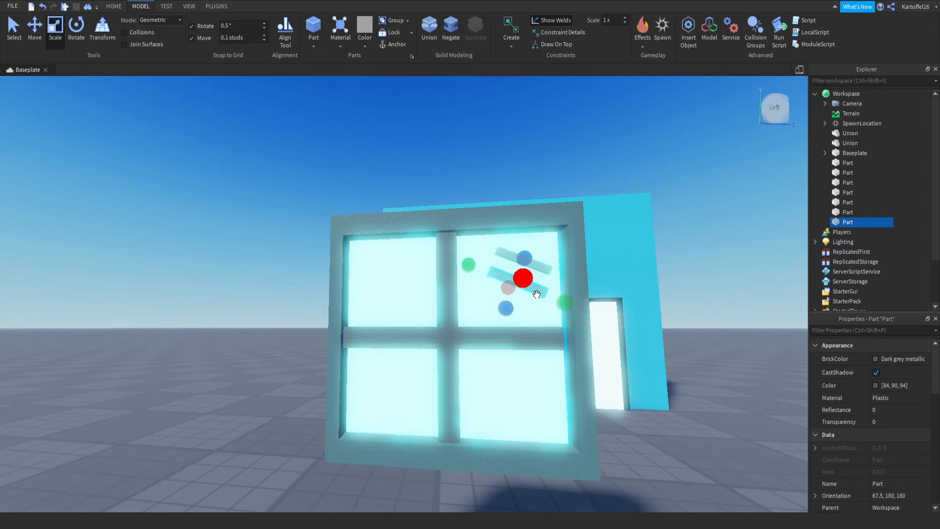
mouse_move(468, 265)
mouse_down()
mouse_move(480, 268)
mouse_move(468, 265)
mouse_up()
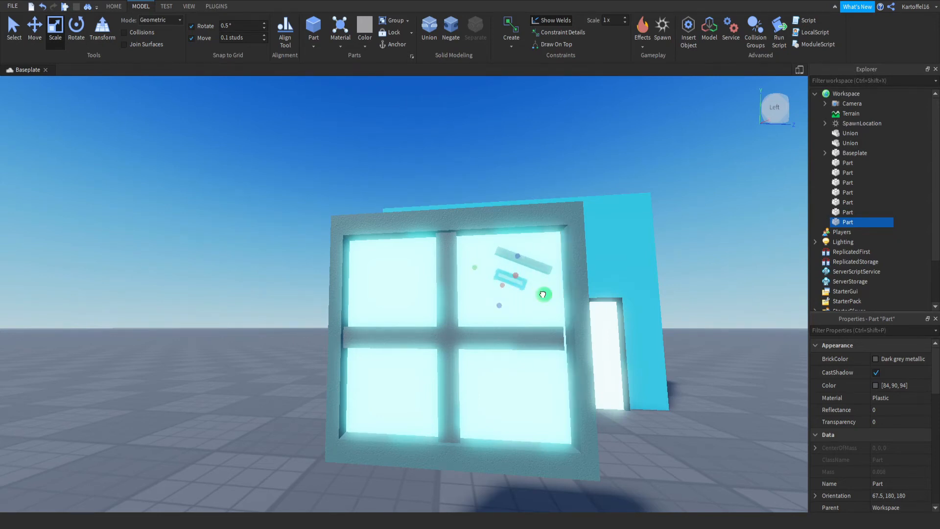
Shift both diagonal strips together slightly toward the outer edge of the upper-right pane section.
click(32, 29)
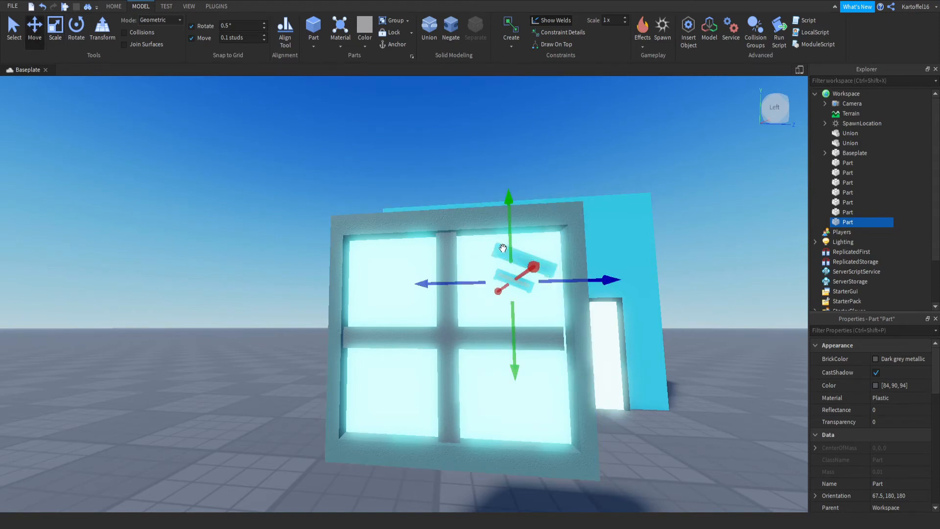
click(503, 249)
click(512, 278)
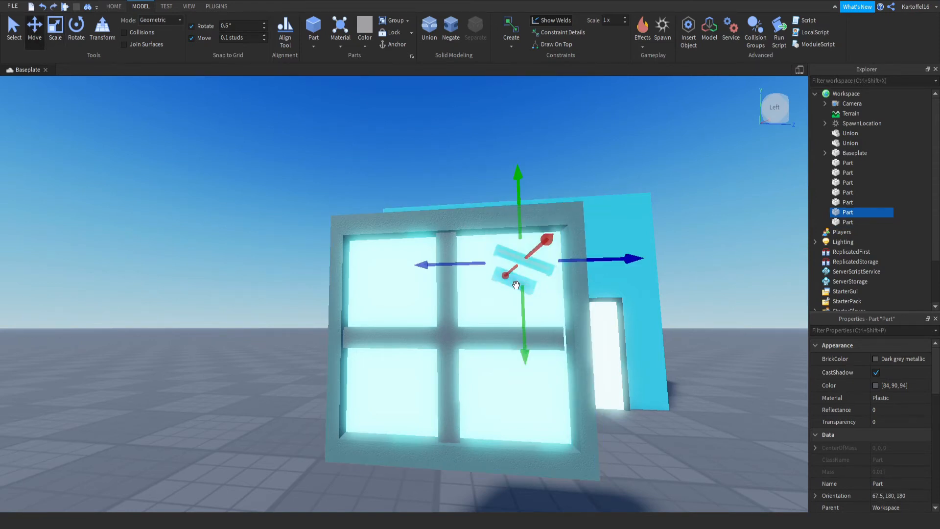
drag(510, 240, 517, 223)
ctrl+click(522, 257)
click(518, 276)
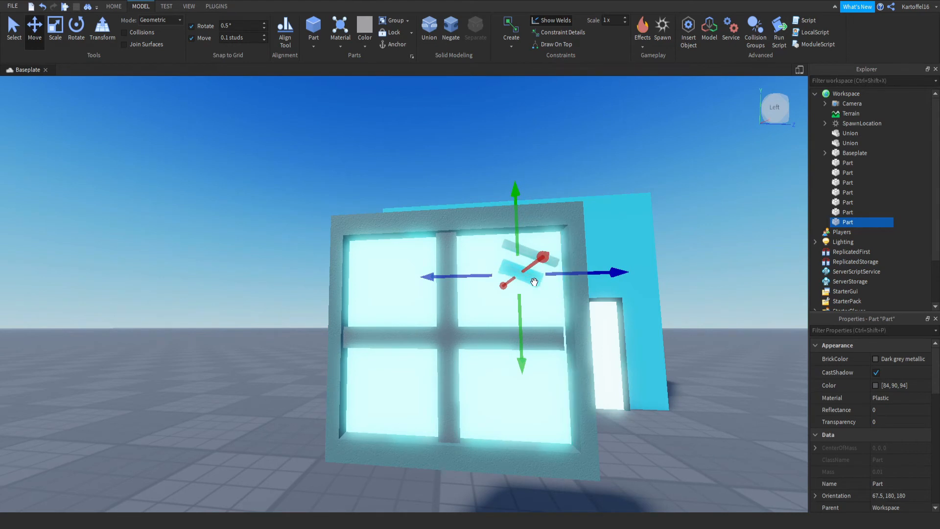
Try moving the shorter strip freely within the pane, undo the move, and undo and redo the preceding change.
drag(519, 275, 485, 283)
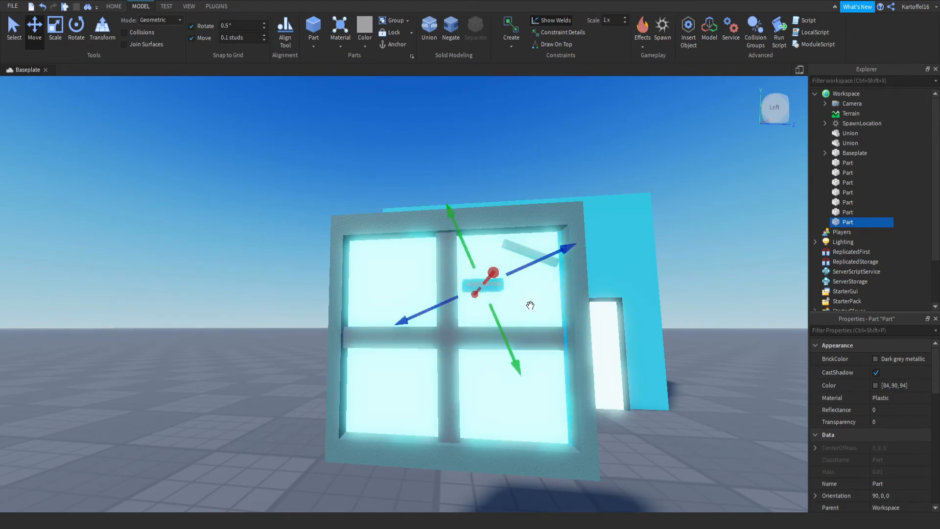
key(ctrl+z)
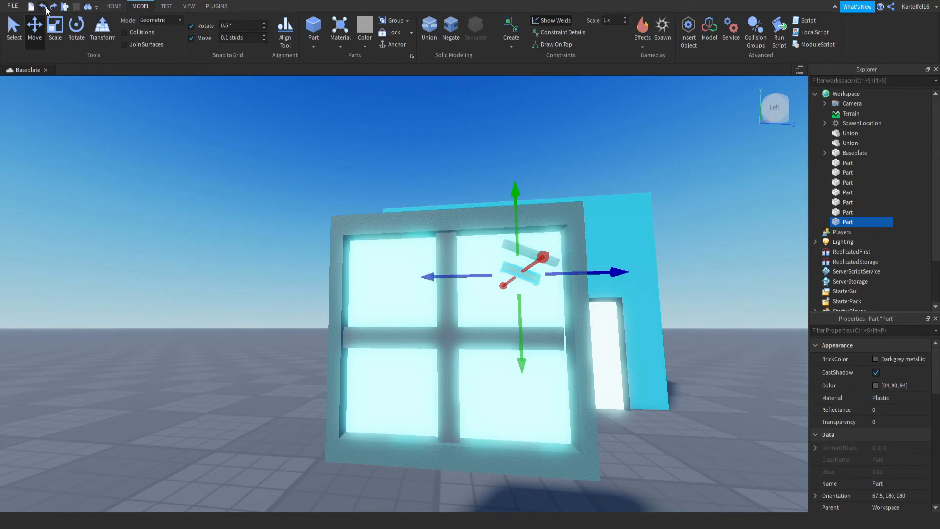
click(43, 6)
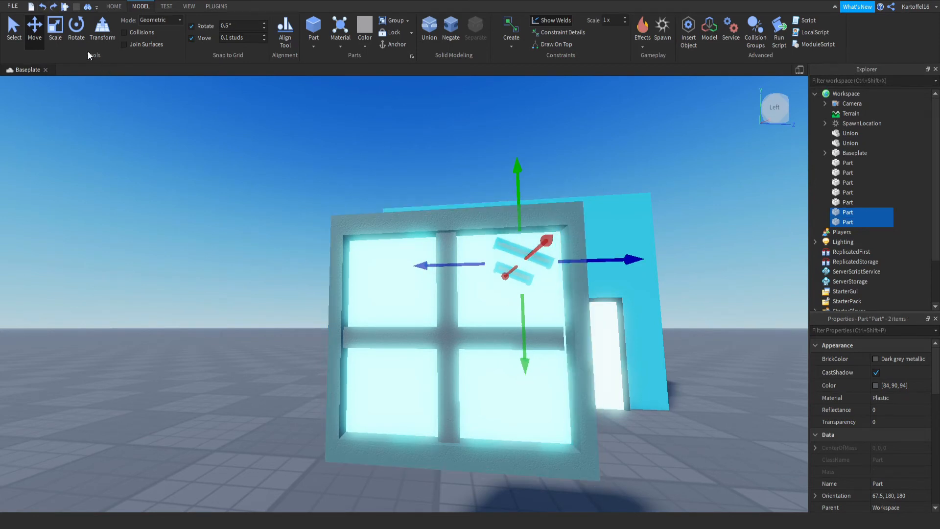
click(54, 8)
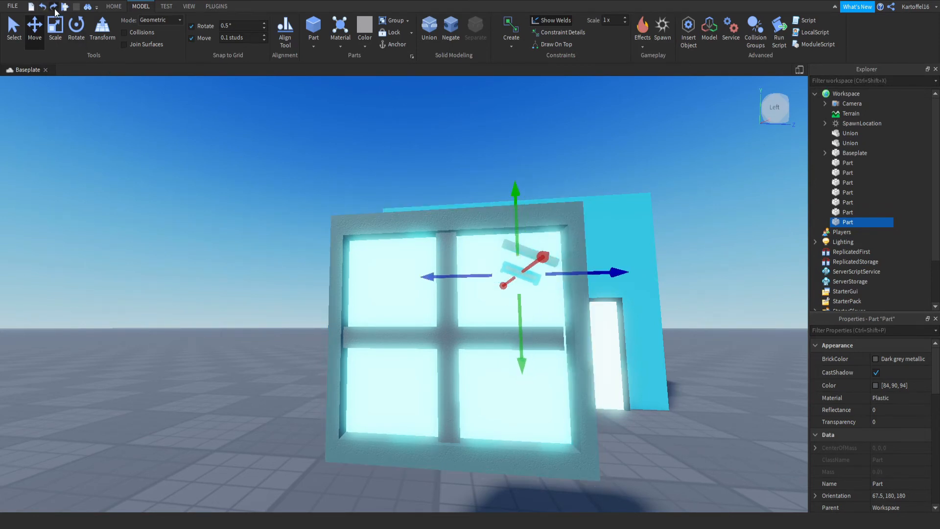
Examine the two glare strips in the upper-right pane section from close up and from a distance.
click(529, 252)
ctrl+click(522, 278)
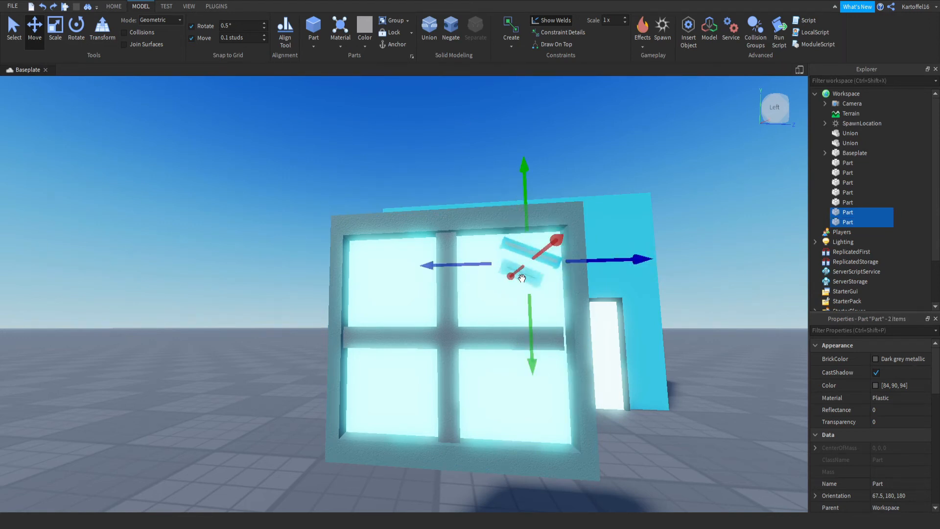
right_drag(667, 413, 667, 412)
scroll(667, 412, up, 3)
scroll(666, 412, down, 8)
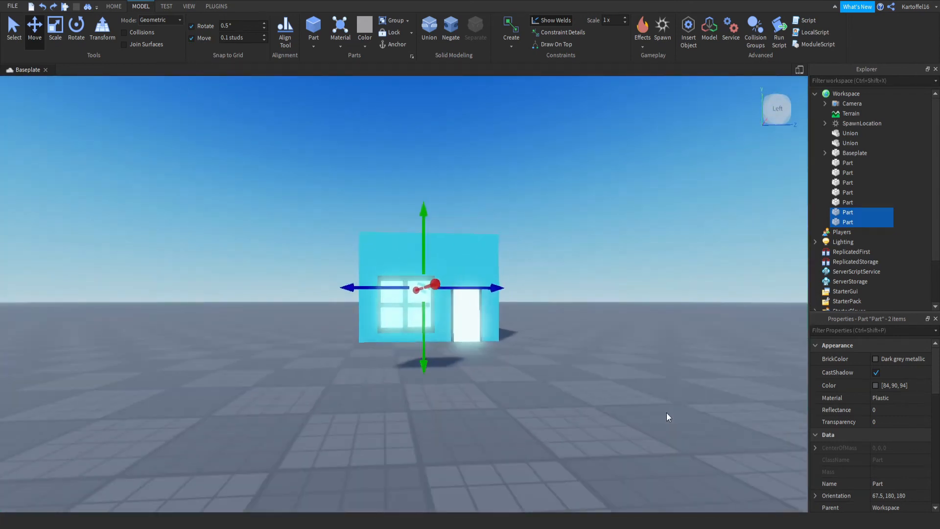
click(665, 413)
scroll(666, 412, down, 2)
scroll(666, 413, up, 3)
scroll(666, 413, down, 4)
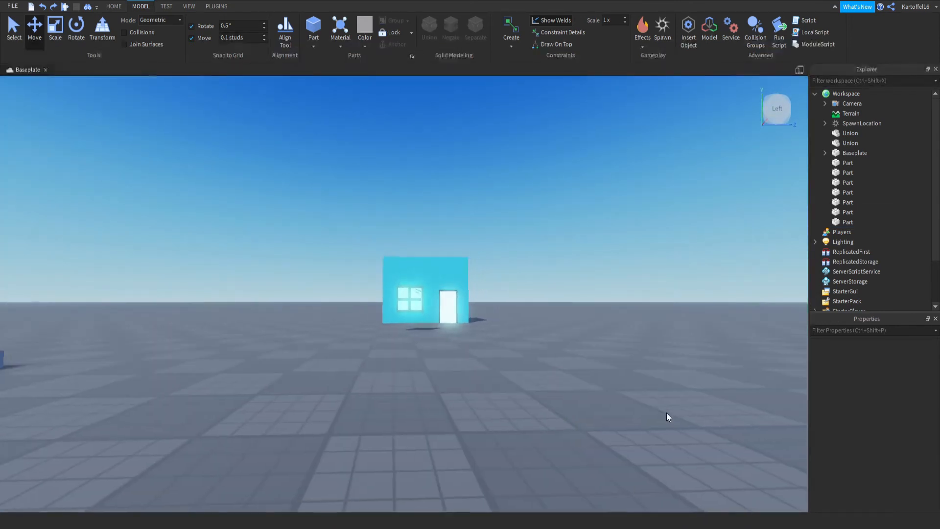
scroll(666, 413, up, 5)
scroll(665, 413, down, 5)
scroll(666, 413, up, 2)
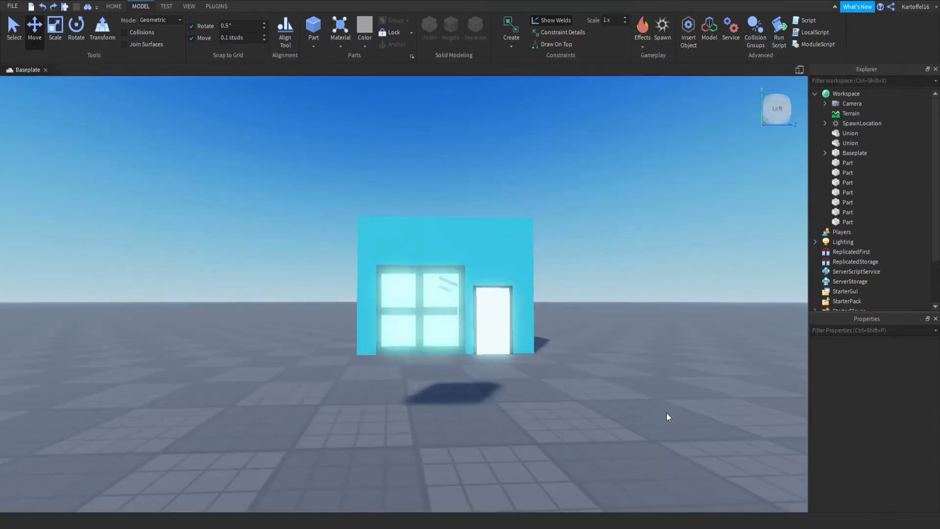
scroll(666, 413, down, 2)
scroll(666, 412, up, 5)
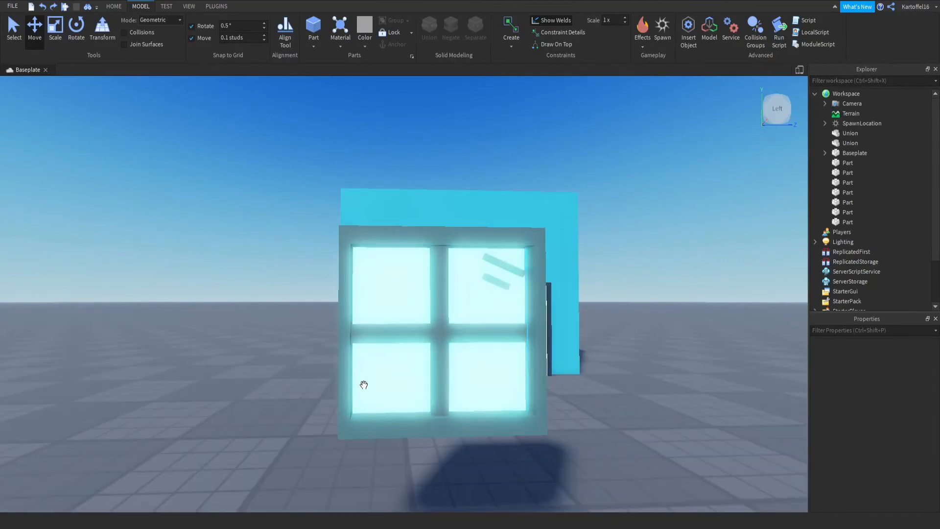
Duplicate both diagonal strips and move the copies straight down into the lower-right pane section.
click(509, 266)
ctrl+click(502, 283)
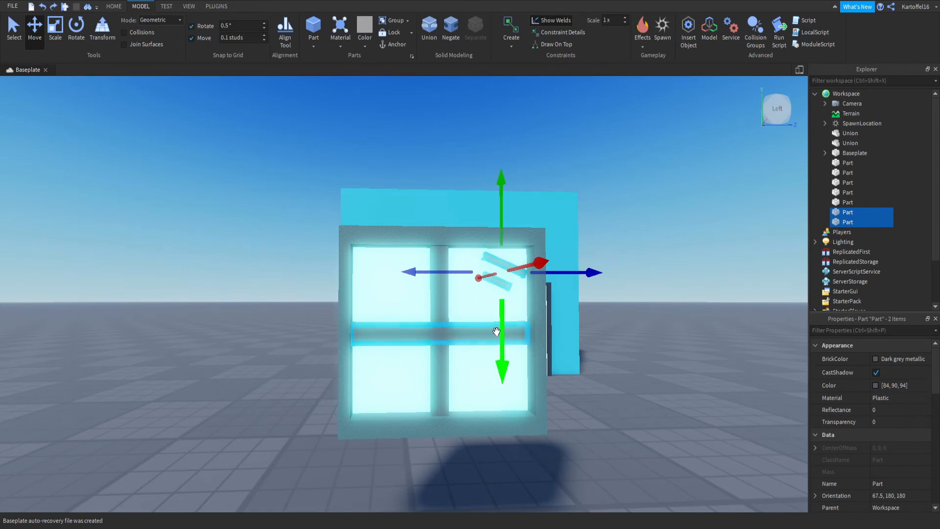
key(ctrl+d)
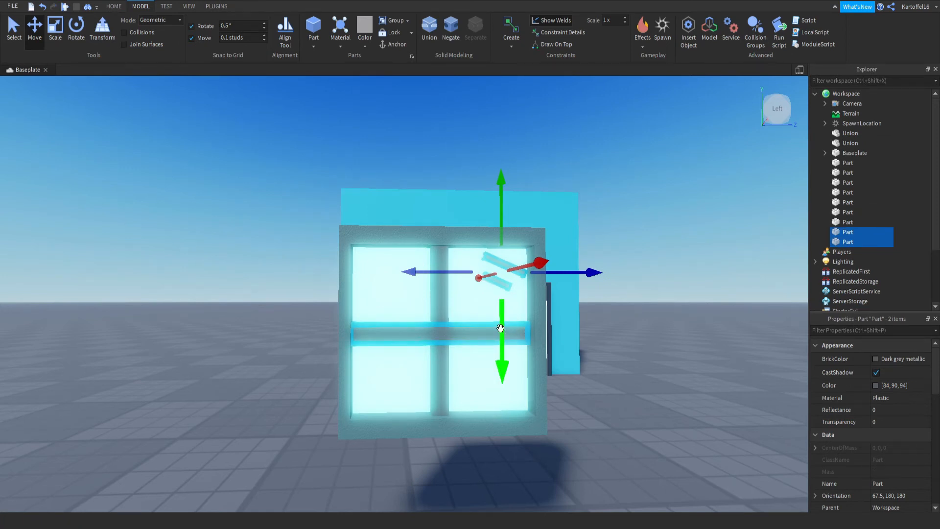
drag(500, 327, 500, 438)
Turn the copied strips to an orientation of -57.5, 0, 0 and move them across to the lower-left pane section.
click(92, 22)
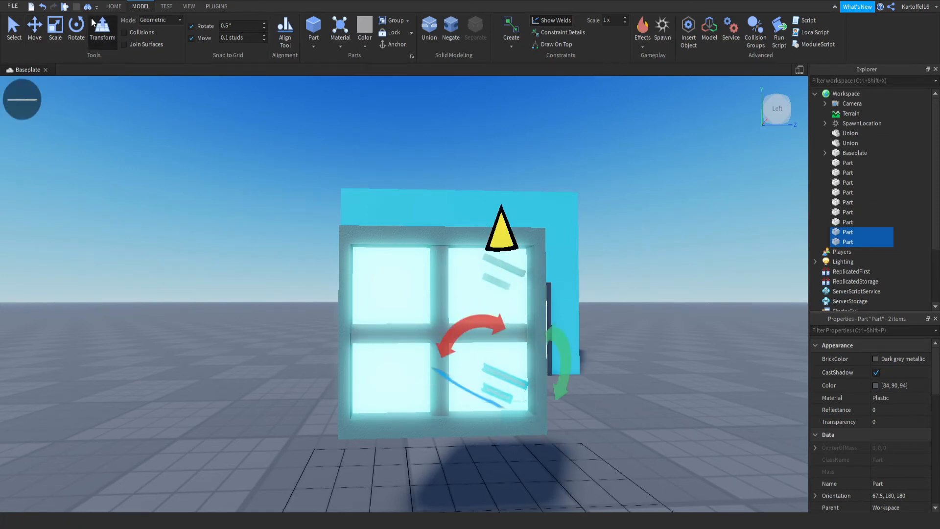
drag(455, 336, 509, 437)
click(35, 30)
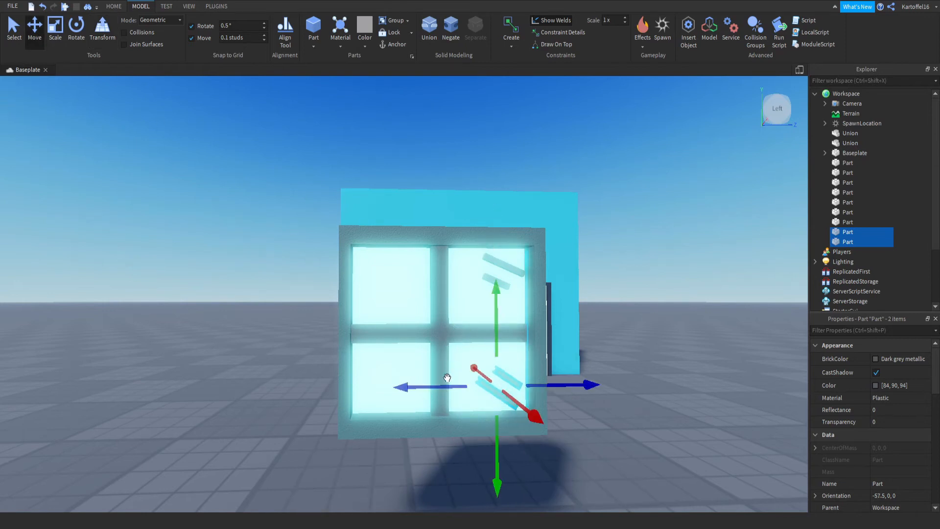
drag(442, 386, 327, 389)
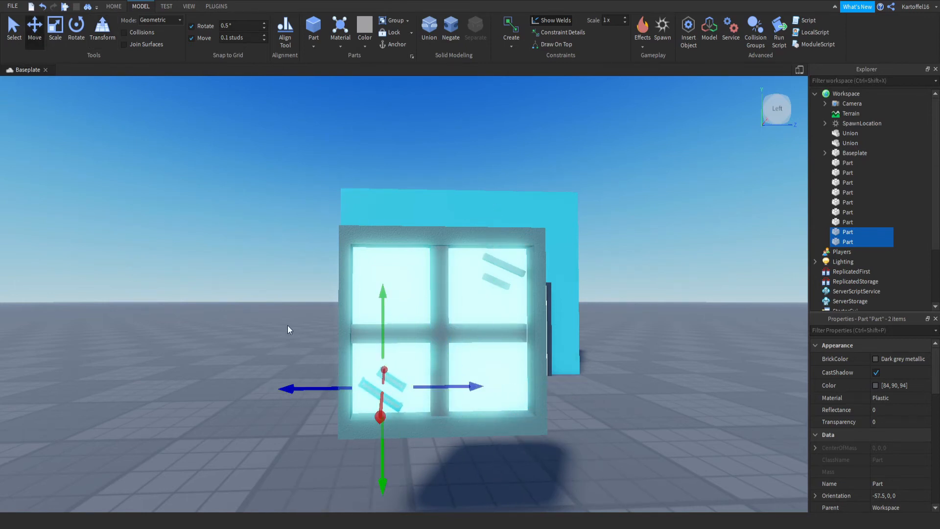
Nudge the shorter lower-left strip toward the crossbar and slightly down beside the longer one.
click(287, 325)
drag(426, 381, 433, 382)
drag(394, 419, 427, 424)
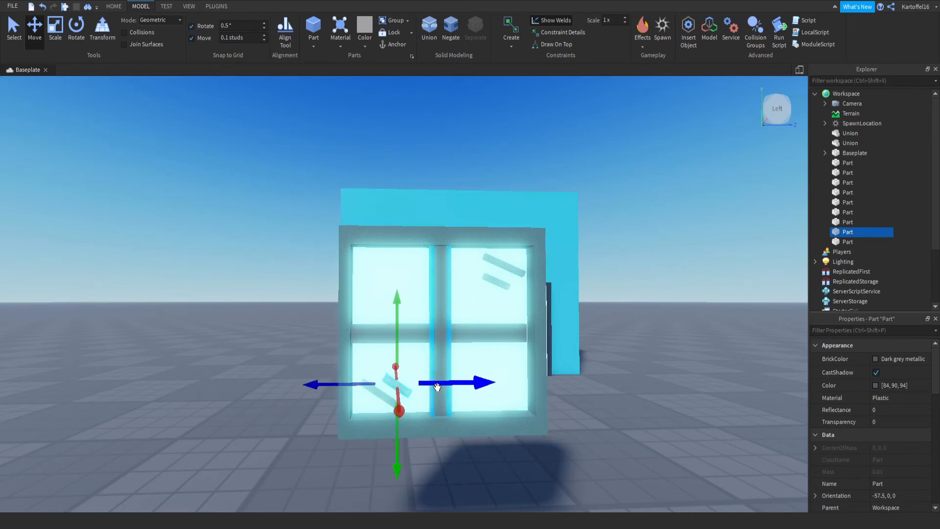
drag(436, 384, 443, 383)
drag(403, 434, 403, 441)
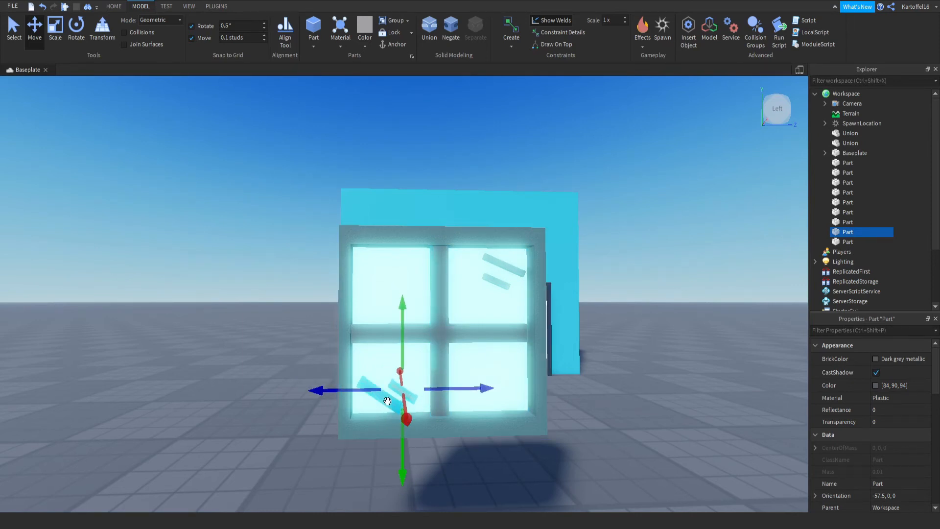
Shorten the longer lower-left strip slightly.
click(378, 398)
click(57, 30)
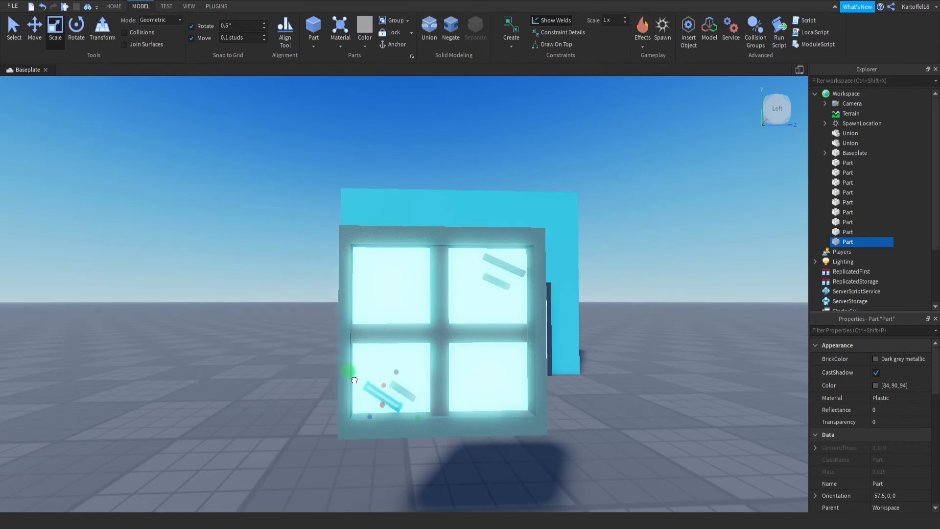
click(327, 468)
scroll(327, 468, down, 3)
scroll(328, 468, up, 4)
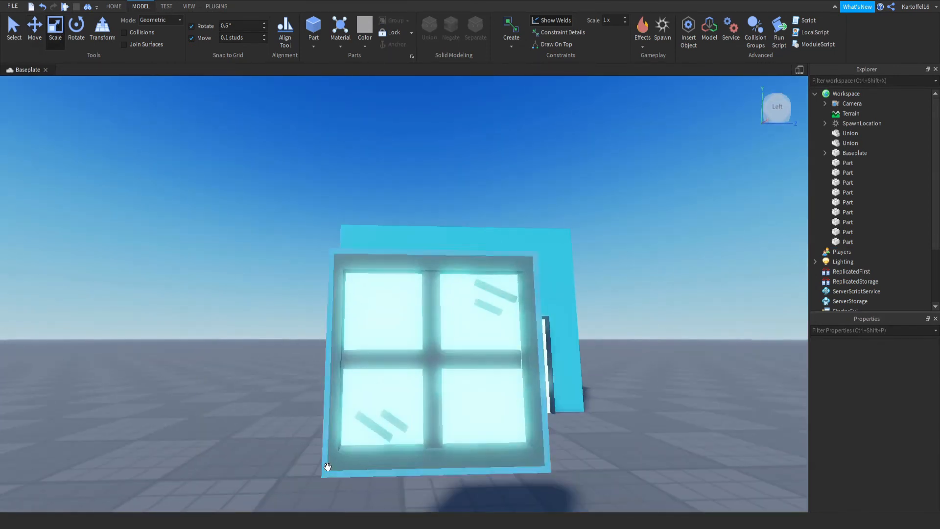
Select all four glare strips and set their color to Faded green [79, 157, 125].
click(395, 427)
click(363, 430)
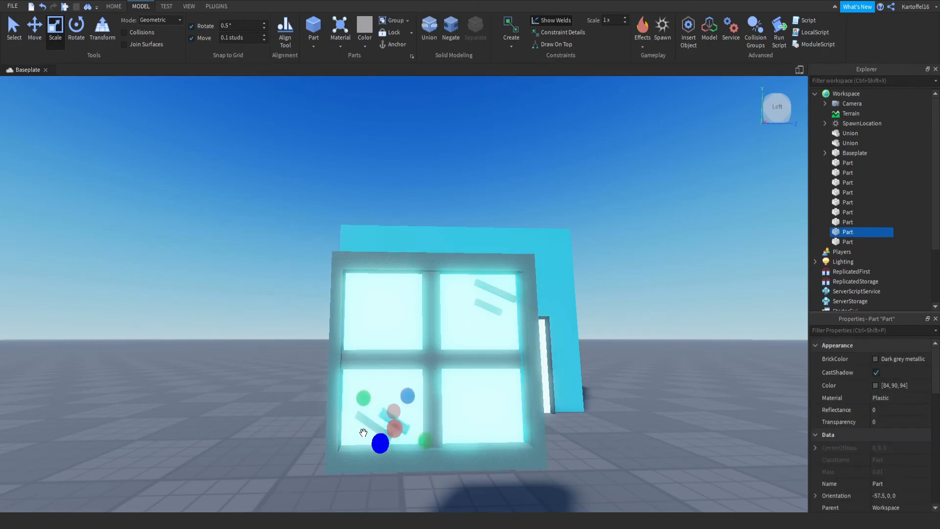
ctrl+click(394, 422)
ctrl+click(489, 303)
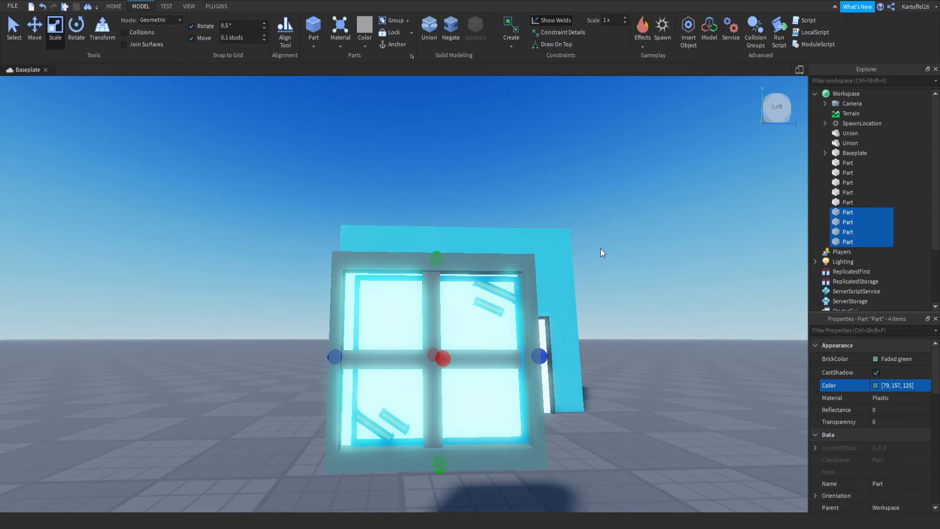
drag(674, 216, 677, 240)
click(668, 422)
scroll(615, 421, down, 4)
key(d)
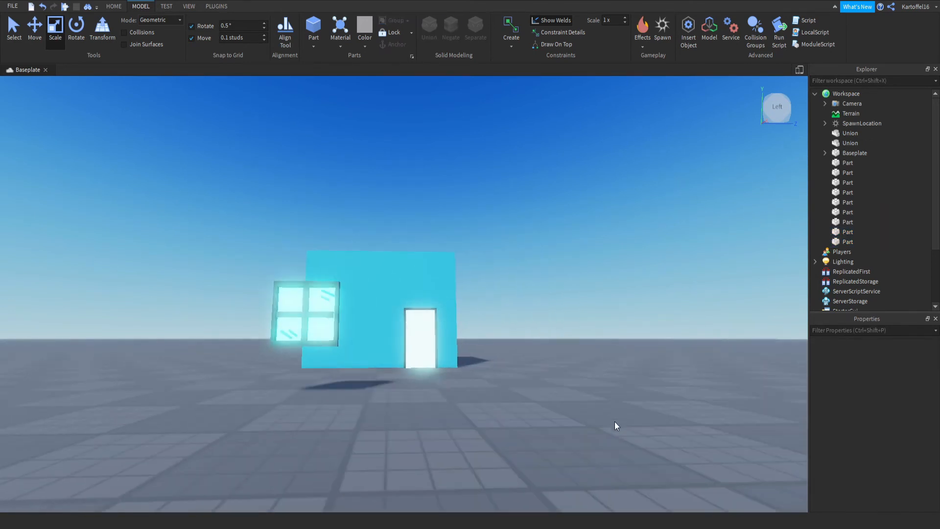
Select all the ungrouped window parts together and move them against the building's front wall beside the door.
key(w)
key(a)
key(s)
right_drag(605, 418, 605, 422)
drag(464, 200, 352, 396)
click(33, 39)
key(a)
drag(380, 295, 227, 258)
right_drag(288, 257, 288, 257)
key(d)
scroll(299, 258, down, 3)
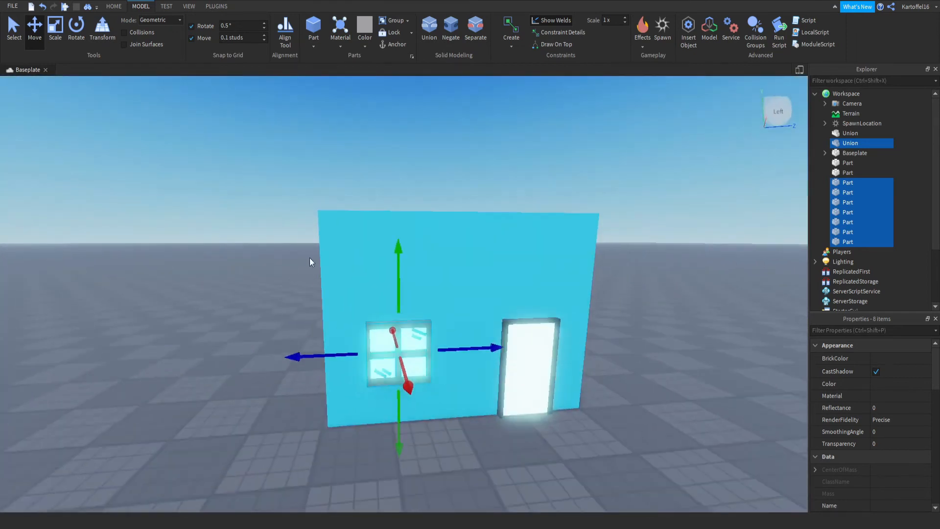
Lower the ungrouped window parts slightly on the wall and check the placement from a distance.
drag(400, 288, 399, 306)
scroll(463, 342, up, 1)
key(d)
right_drag(463, 343, 463, 342)
scroll(463, 342, up, 3)
scroll(463, 343, down, 5)
click(472, 415)
scroll(471, 415, up, 1)
right_drag(472, 415, 471, 415)
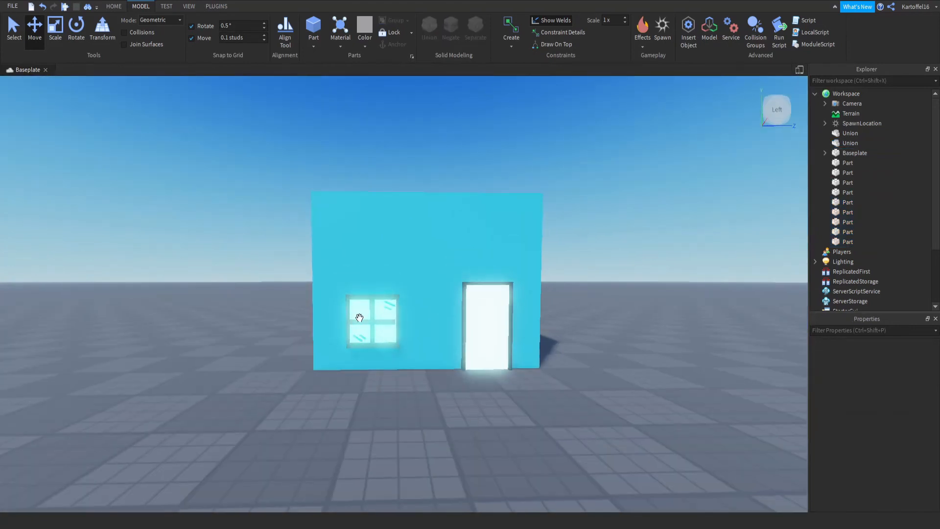
Undo the window's placement on the wall, returning all its parts to their spot in front of the building.
click(359, 318)
right_drag(359, 318, 381, 336)
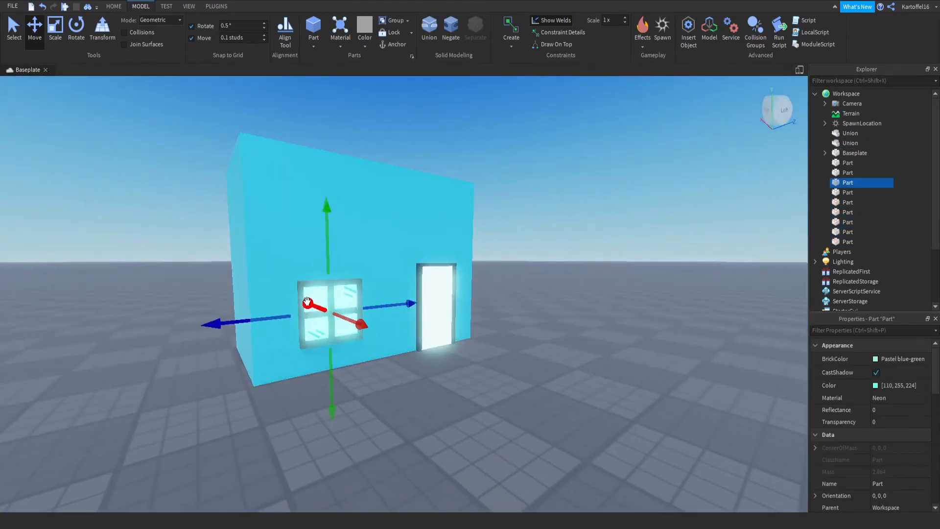
key(ctrl+z)
key(ctrl+z)
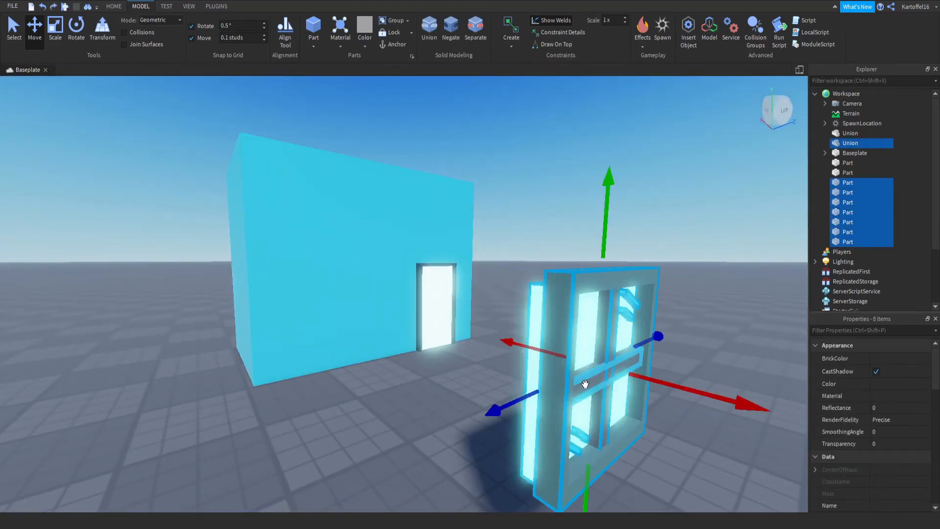
scroll(585, 383, down, 3)
right_drag(585, 384, 605, 407)
click(605, 409)
Try moving the neon pane alone toward the building, and undo the move.
click(510, 296)
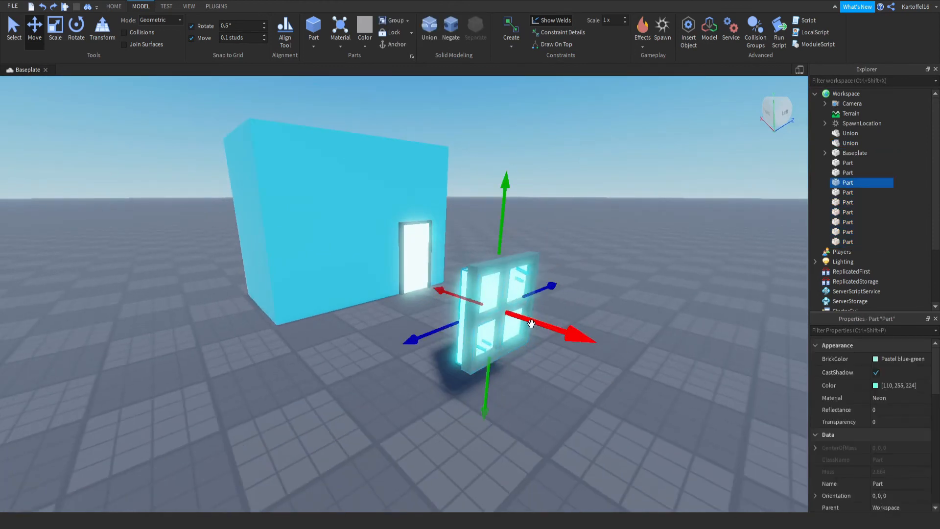
drag(531, 323, 392, 313)
key(ctrl+z)
click(578, 376)
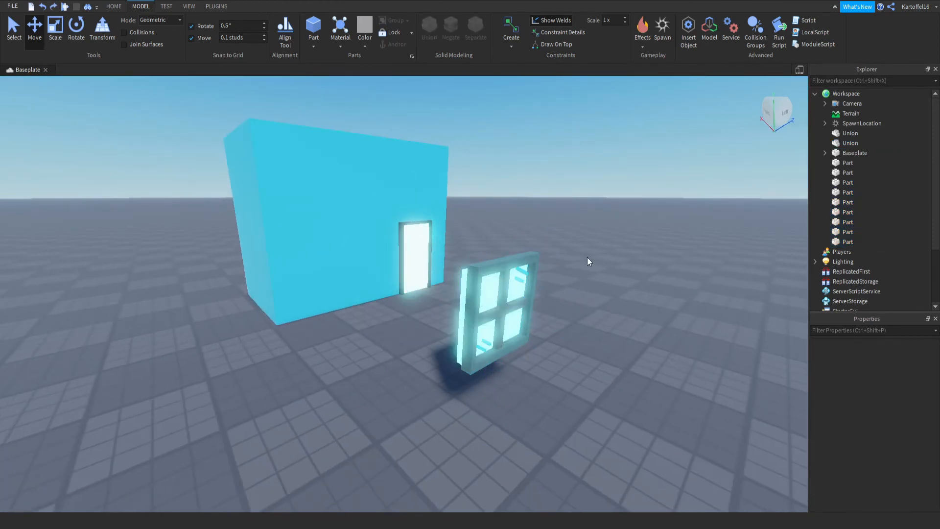
Select the frame, pane, crossbars and glare strips of the window and group them into one model.
key(a)
right_drag(587, 257, 587, 257)
drag(449, 264, 364, 387)
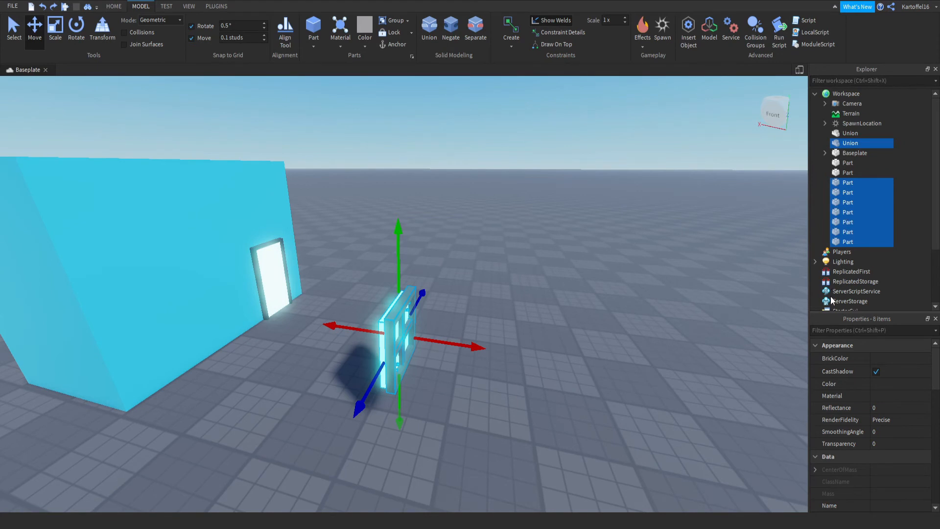
key(ctrl+g)
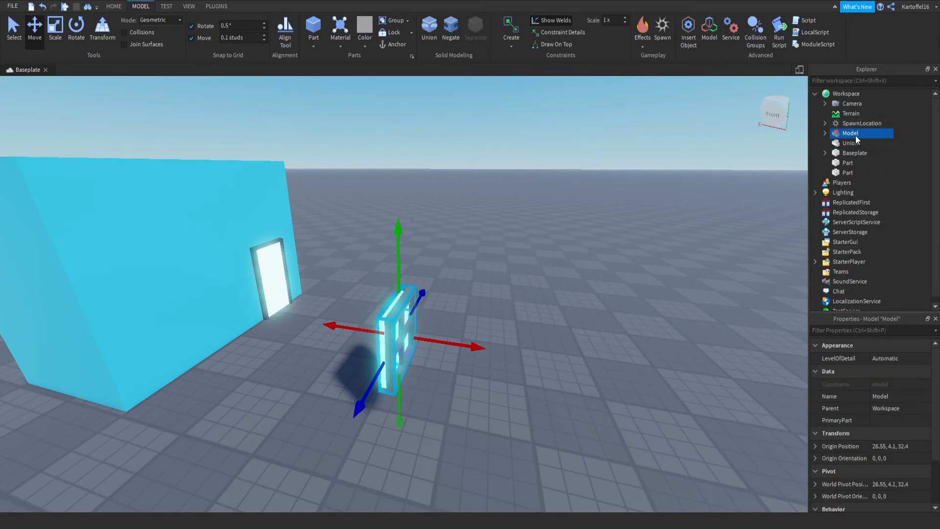
Inspect the parts inside the new model and rename it as Windows.
double_click(852, 134)
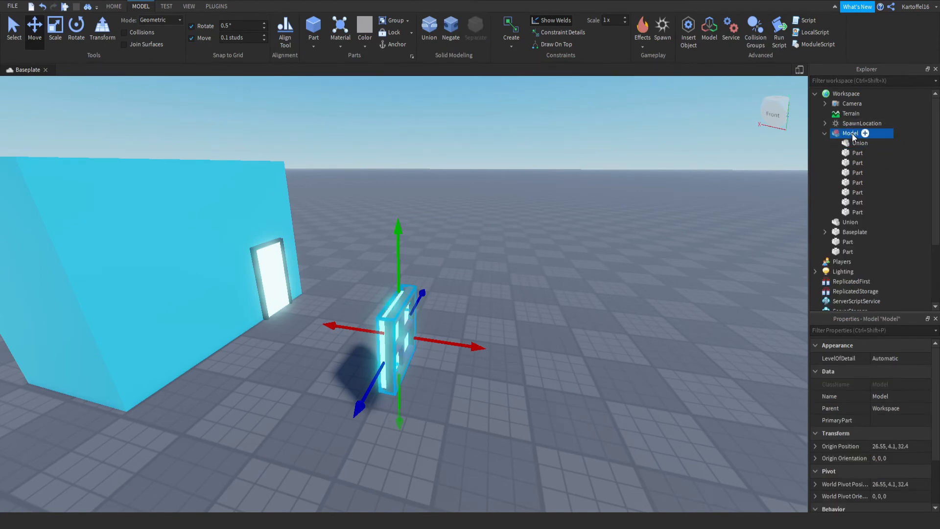
double_click(852, 134)
double_click(852, 135)
double_click(872, 133)
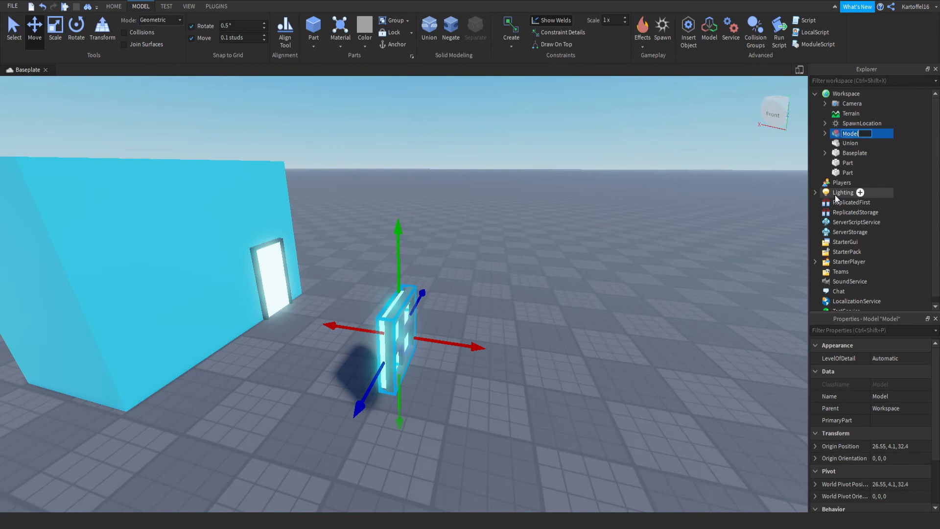
text(Windows)
key(Return)
Move the Windows model against the building's front wall beside the door, to an X position of 40.05.
drag(466, 334, 231, 315)
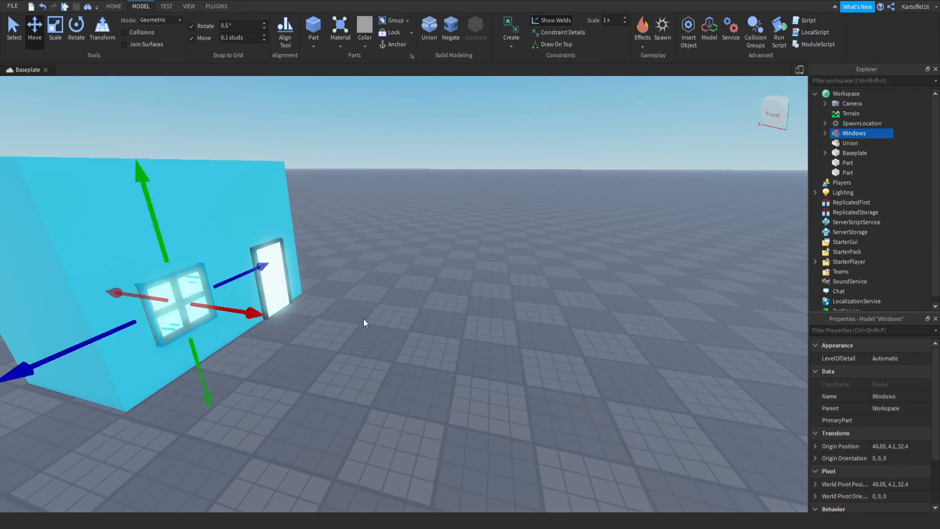
click(320, 386)
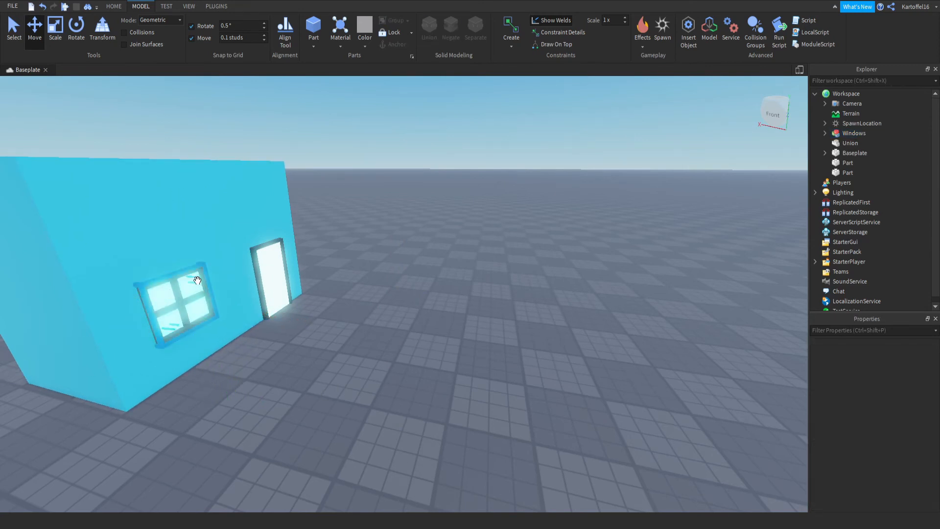
click(195, 284)
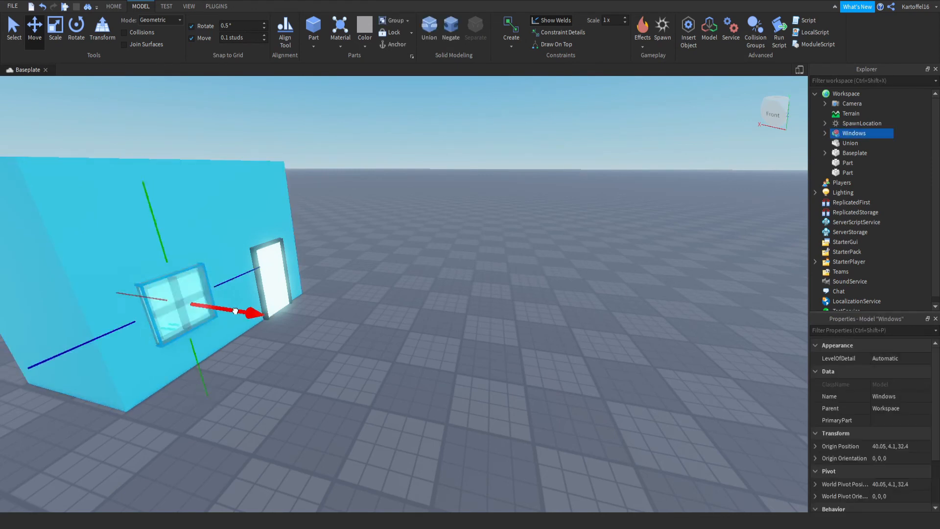
Try pulling the Windows model away from the wall, and undo the move.
drag(236, 316, 342, 329)
key(ctrl+z)
click(392, 362)
right_drag(392, 362, 394, 362)
click(405, 323)
right_drag(406, 323, 421, 337)
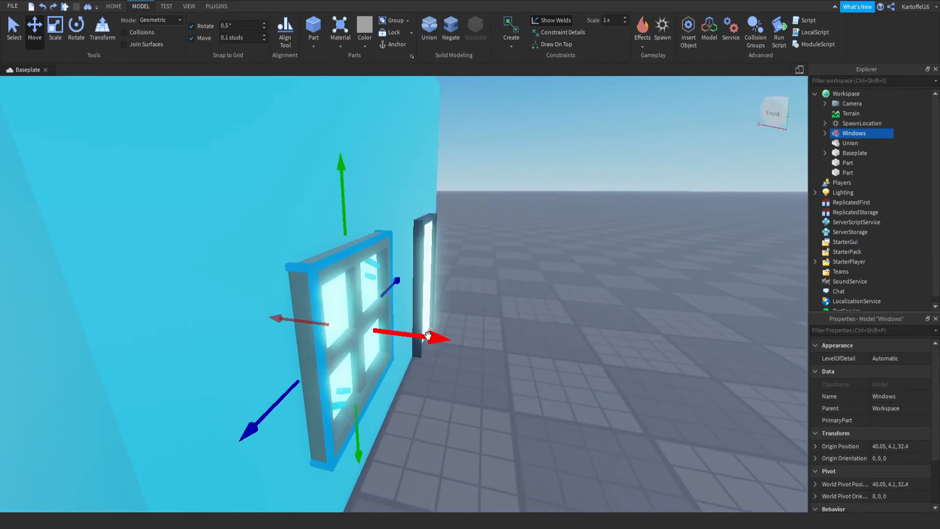
Lower the Windows model and shift it slightly toward the door, to an origin position of 40.05, 3.7, 32.8.
click(544, 439)
right_drag(544, 439, 544, 440)
key(w)
click(277, 372)
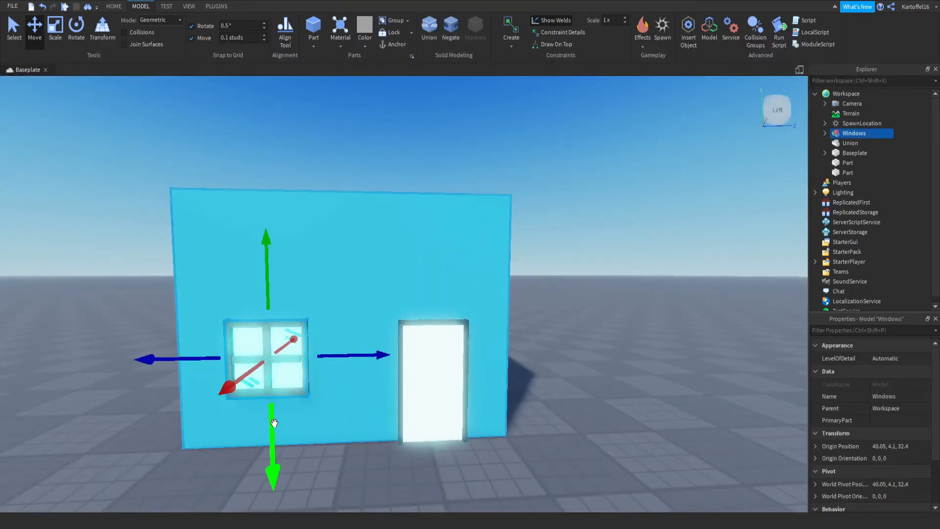
click(360, 395)
scroll(359, 394, down, 3)
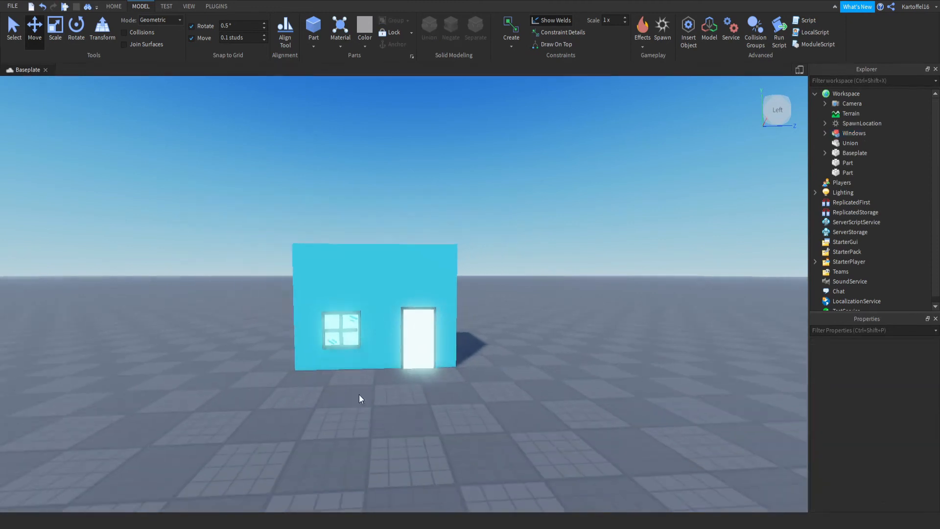
click(301, 349)
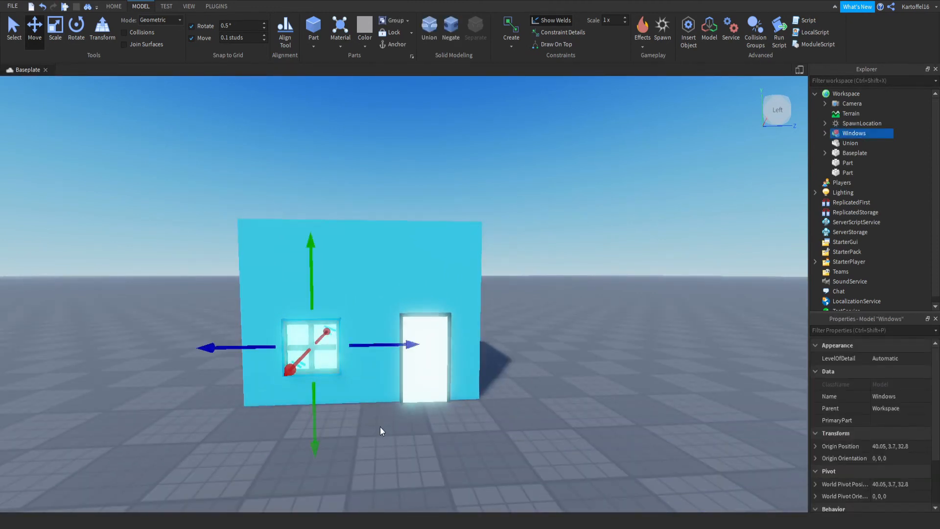
click(379, 427)
Try enlarging the Windows model proportionally toward the door twice, undoing each resize.
click(295, 323)
click(56, 26)
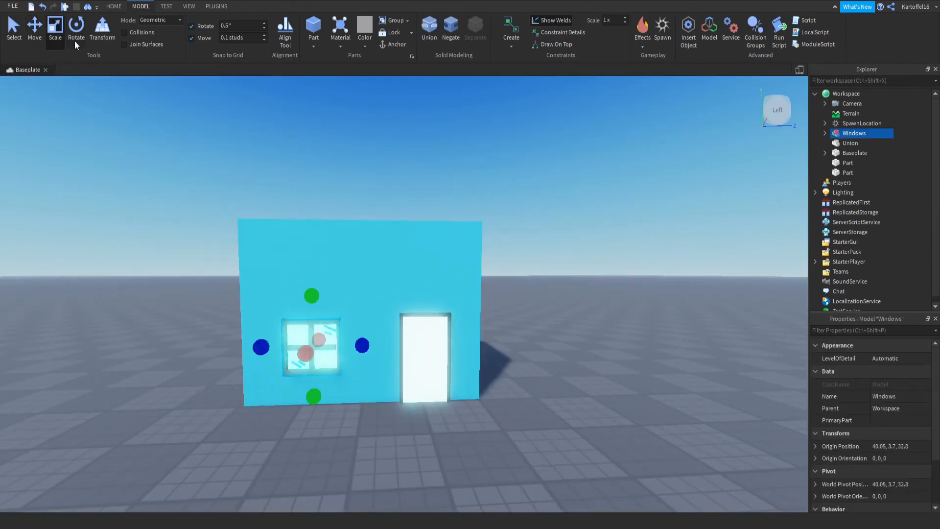
drag(364, 345, 405, 345)
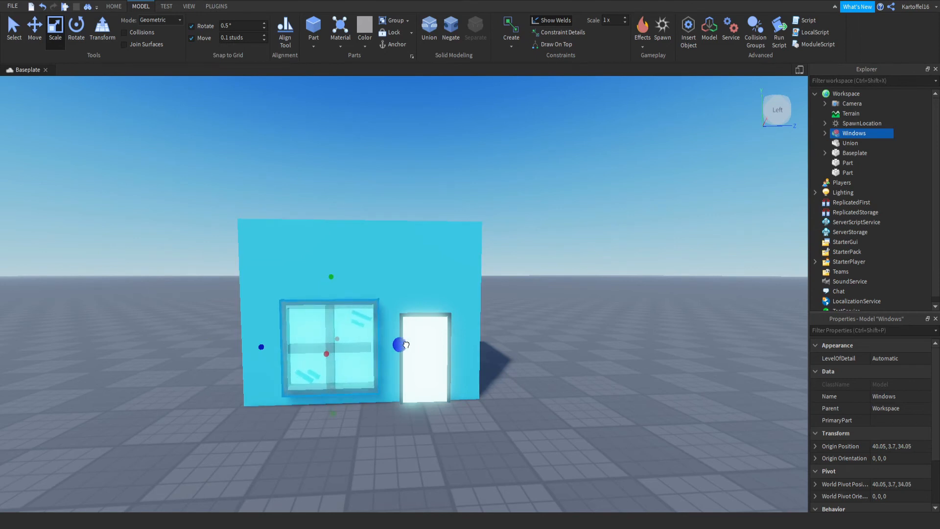
key(ctrl+z)
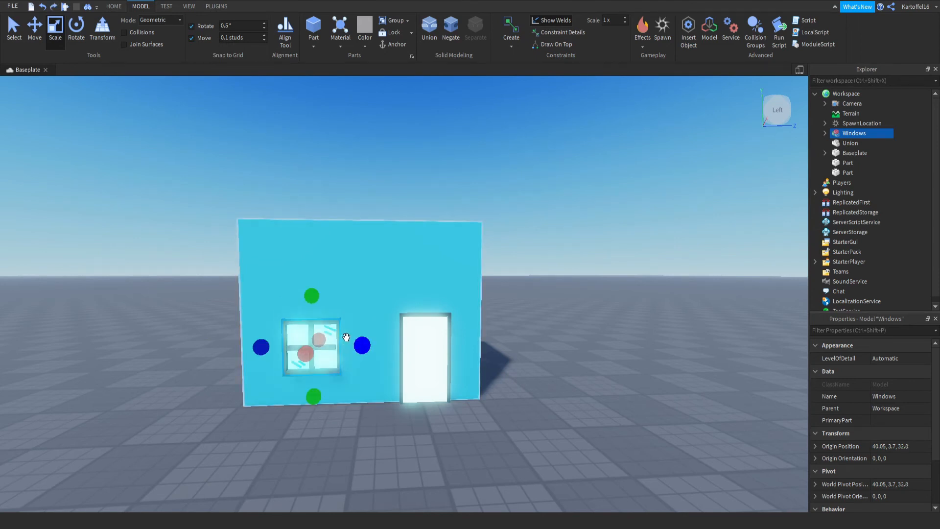
click(356, 441)
scroll(357, 442, up, 3)
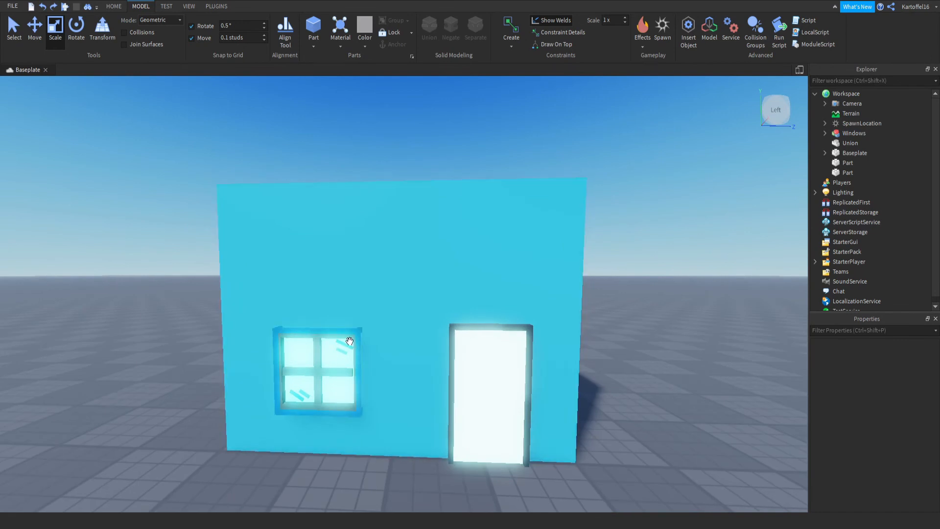
click(318, 372)
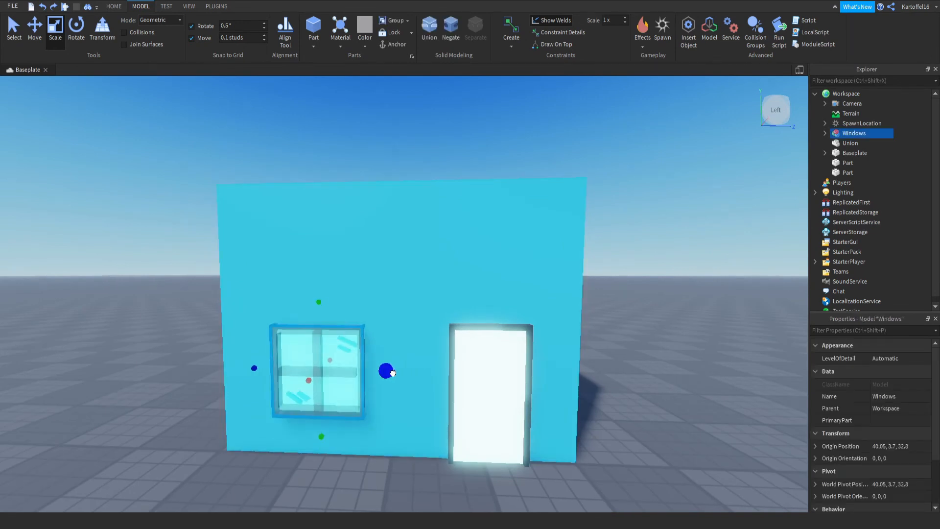
drag(388, 373, 443, 372)
key(ctrl+z)
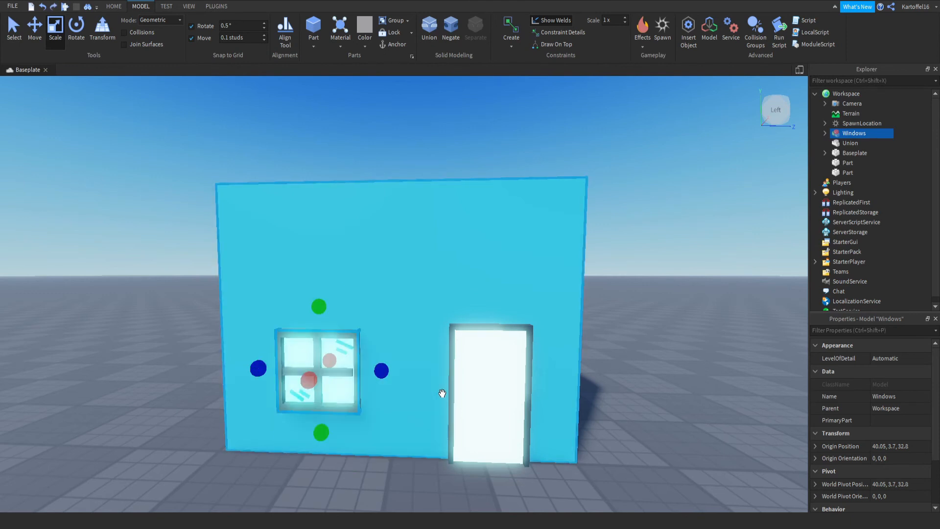
scroll(443, 392, up, 3)
click(449, 466)
scroll(430, 380, up, 3)
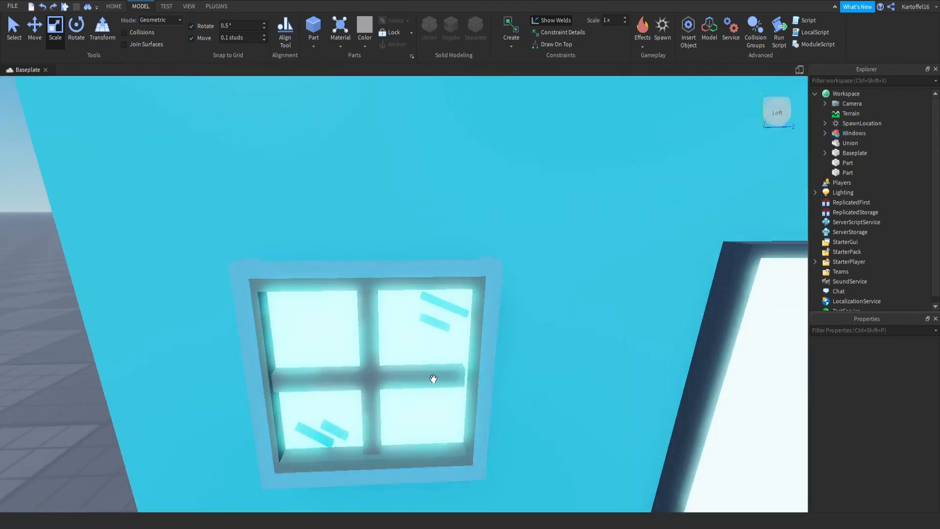
Inspect the individual glare strip and frame bar parts inside the Windows model, and reselect the whole model.
click(824, 132)
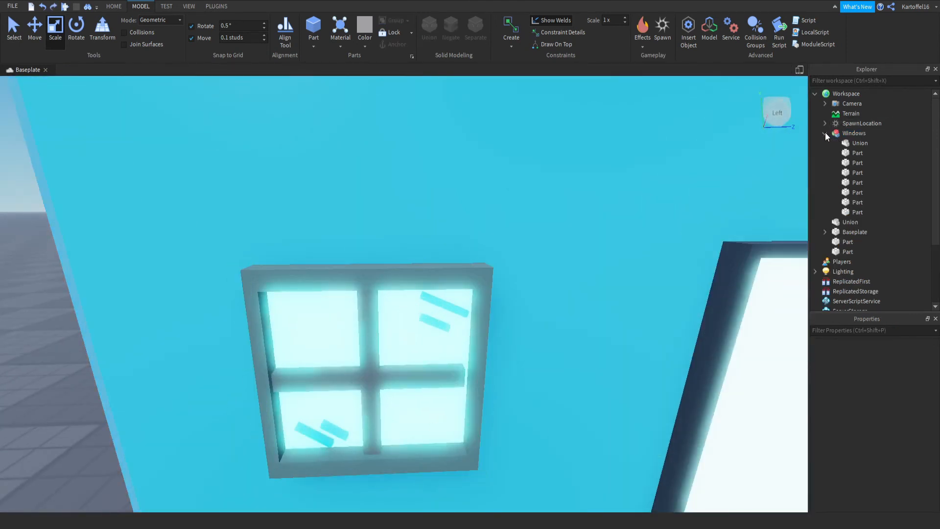
click(848, 152)
click(849, 162)
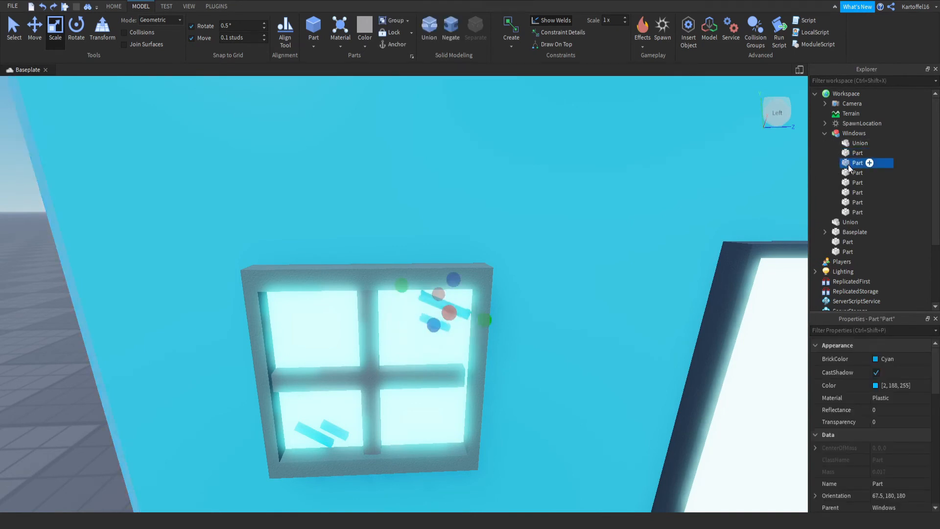
click(849, 173)
click(852, 182)
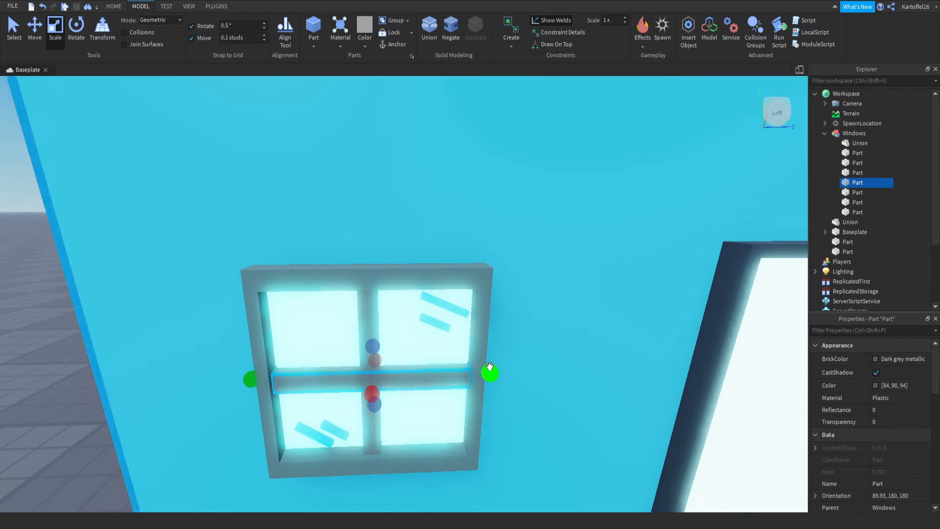
click(849, 133)
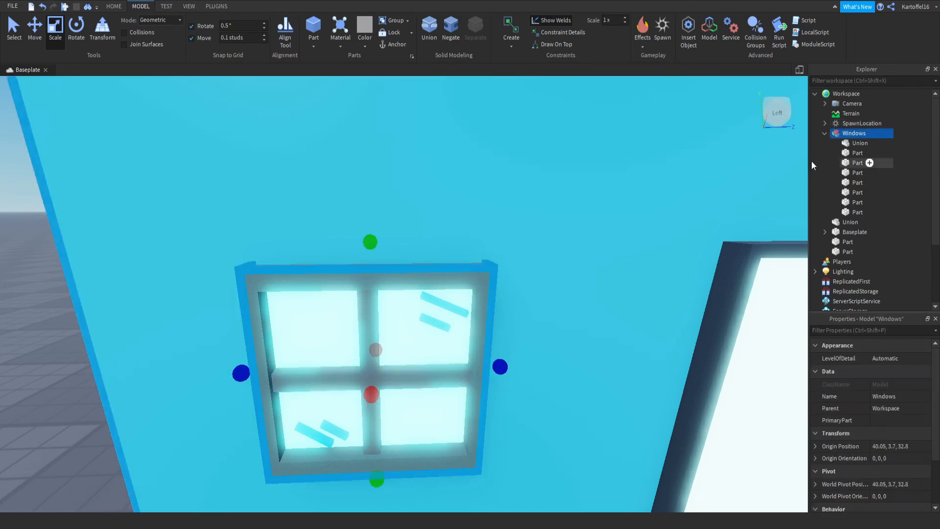
click(824, 135)
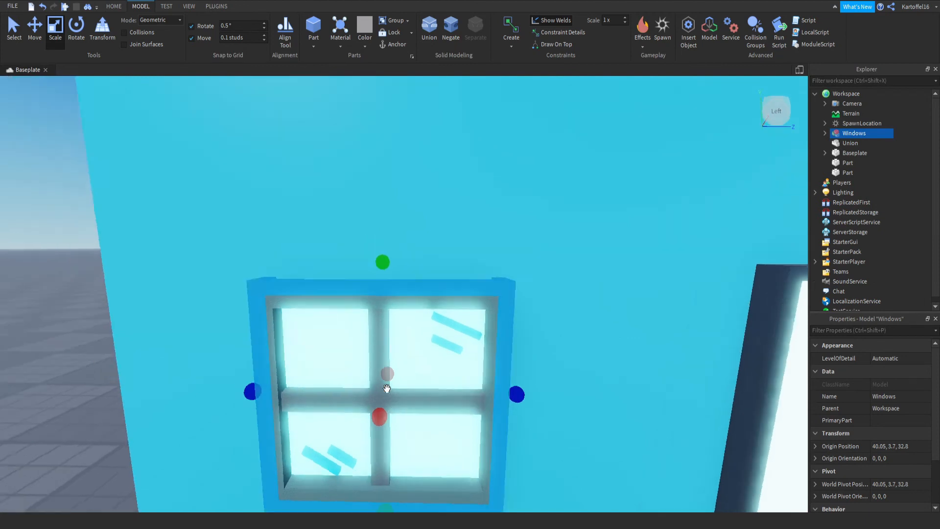
scroll(434, 357, down, 5)
scroll(470, 336, up, 1)
scroll(339, 357, down, 2)
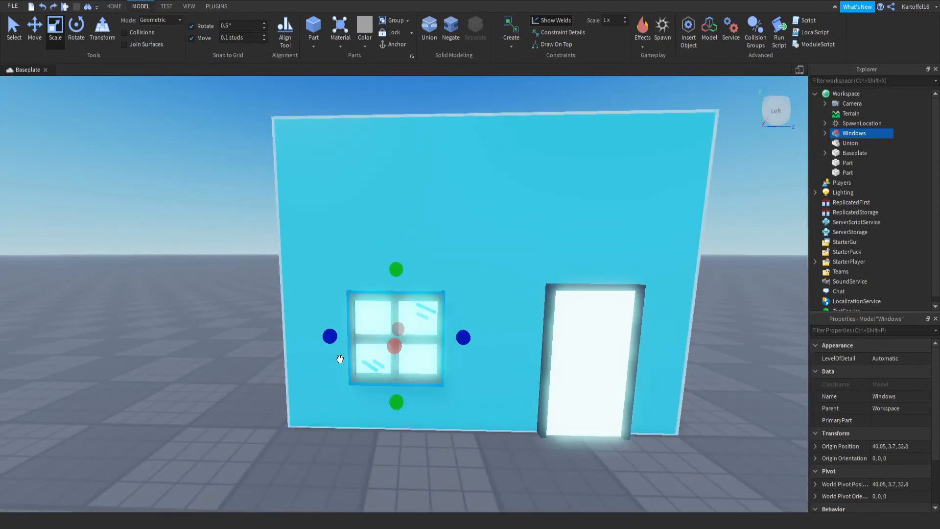
scroll(340, 360, up, 5)
scroll(339, 359, down, 5)
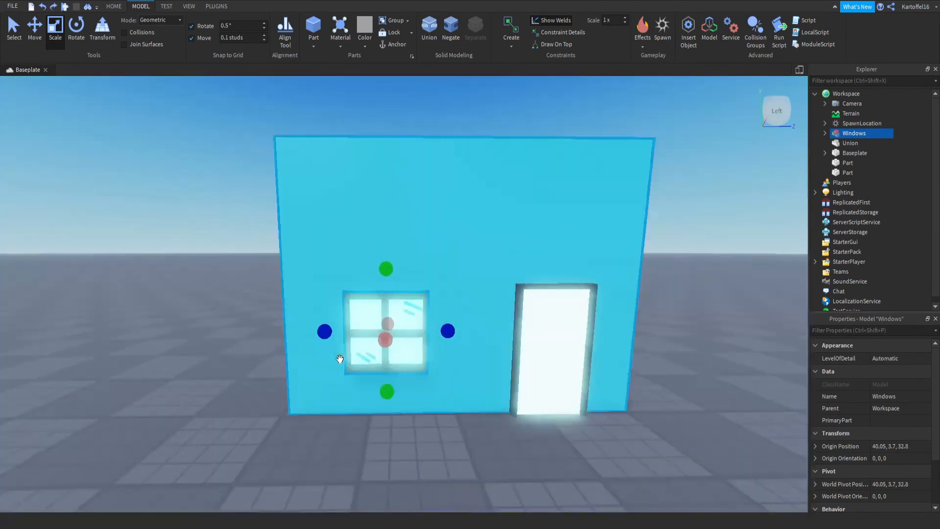
scroll(360, 361, down, 1)
scroll(418, 317, up, 2)
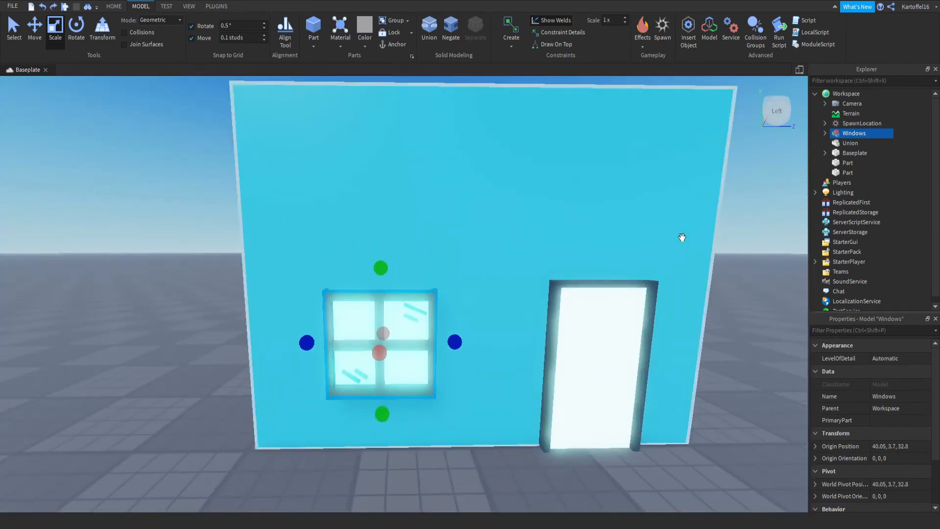
click(823, 132)
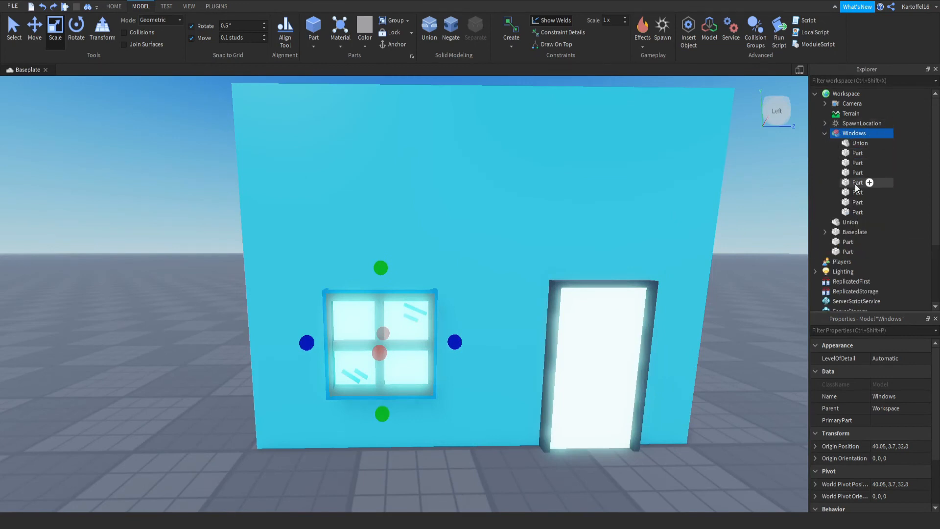
click(824, 133)
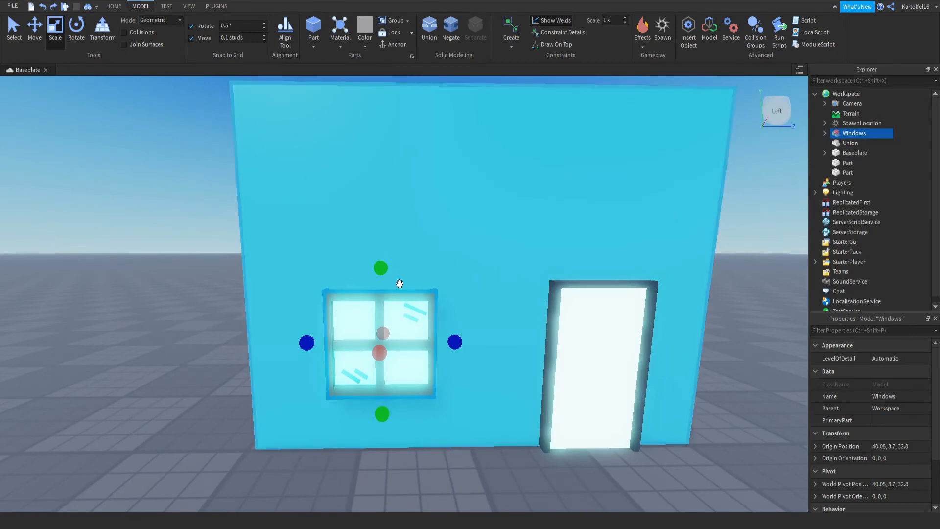
drag(454, 341, 454, 341)
scroll(453, 342, down, 3)
click(417, 426)
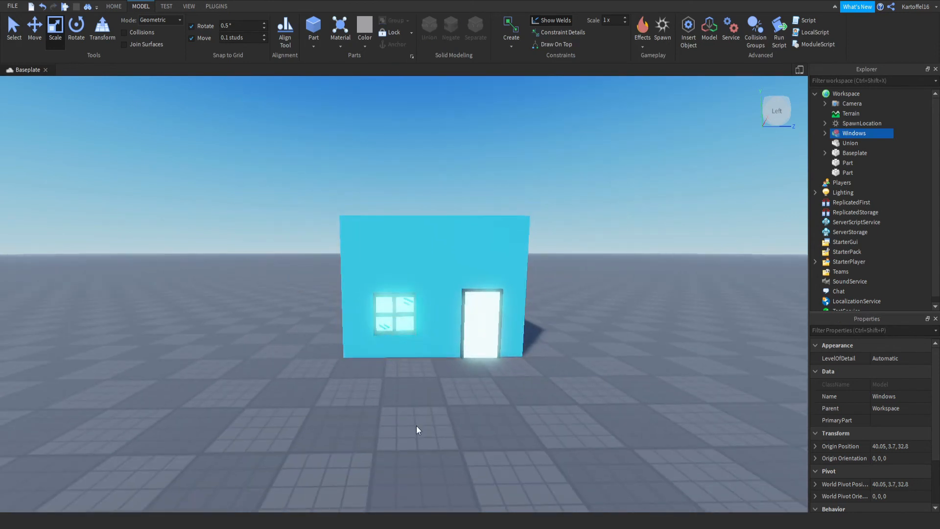
scroll(419, 423, up, 1)
scroll(419, 424, down, 2)
scroll(445, 318, up, 4)
Duplicate the main building block and shrink the copy's height from below into a thin roof slab along the building's upper edge.
click(446, 318)
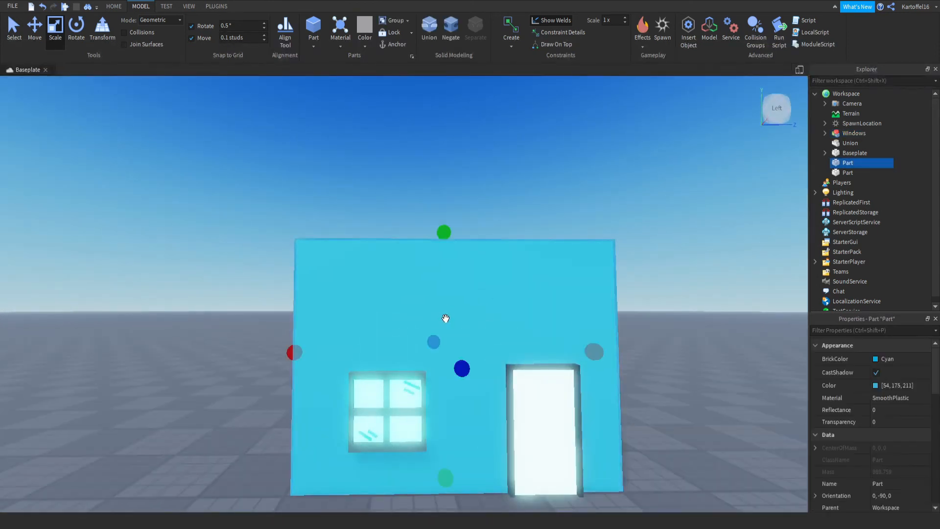
scroll(446, 318, down, 3)
right_drag(446, 318, 445, 315)
scroll(431, 343, up, 3)
scroll(447, 351, down, 1)
right_drag(420, 363, 448, 351)
scroll(447, 351, down, 3)
scroll(447, 352, up, 3)
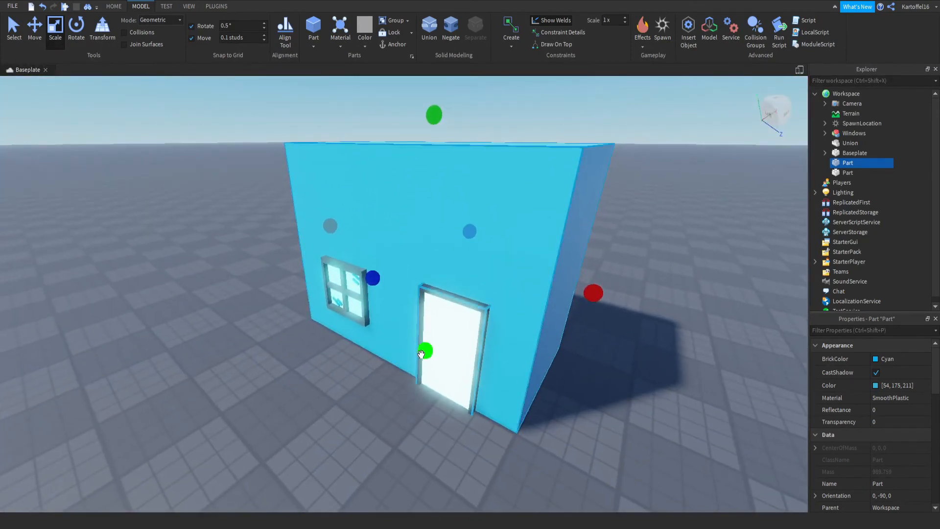
key(ctrl+d)
drag(424, 350, 434, 134)
Raise the roof slab's upper face slightly and widen the slab in both horizontal directions so it overhangs the building walls.
right_drag(432, 140, 432, 140)
key(e)
key(d)
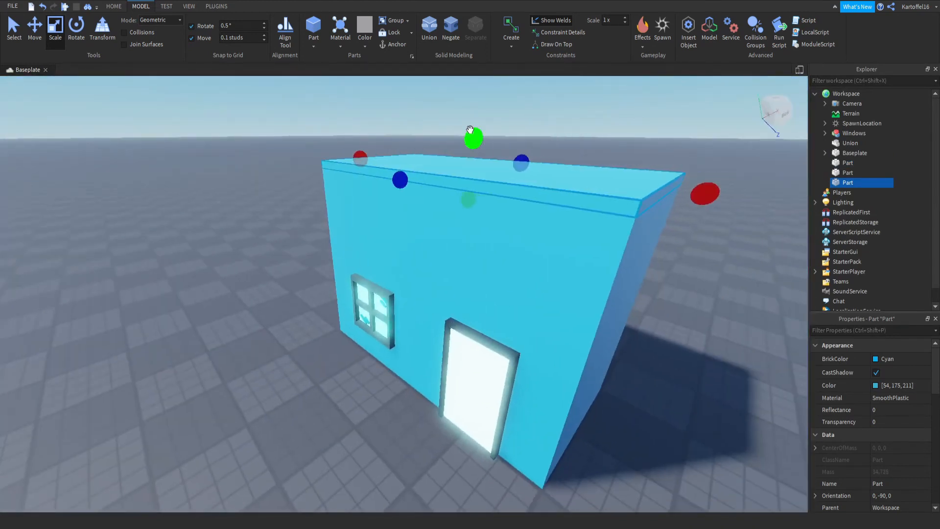
drag(471, 134, 471, 125)
right_drag(462, 153, 462, 154)
key(d)
key(e)
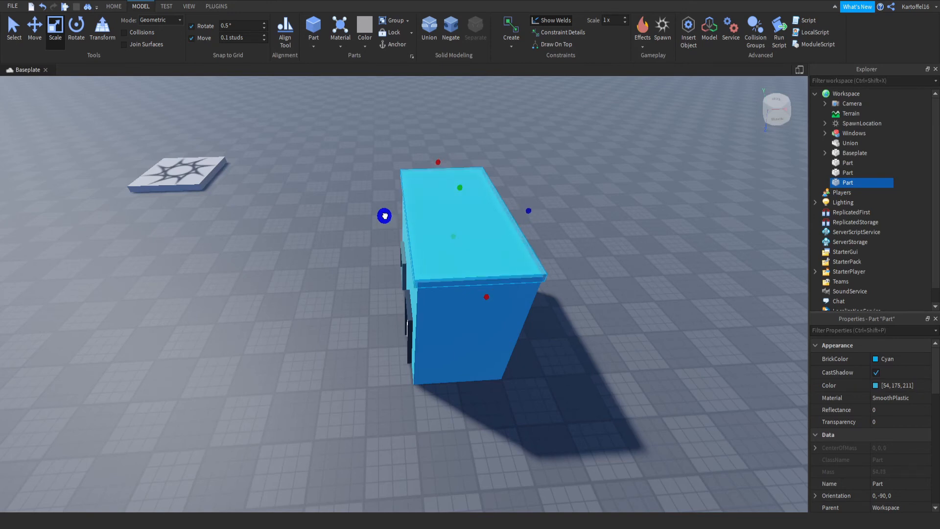
drag(387, 216, 383, 215)
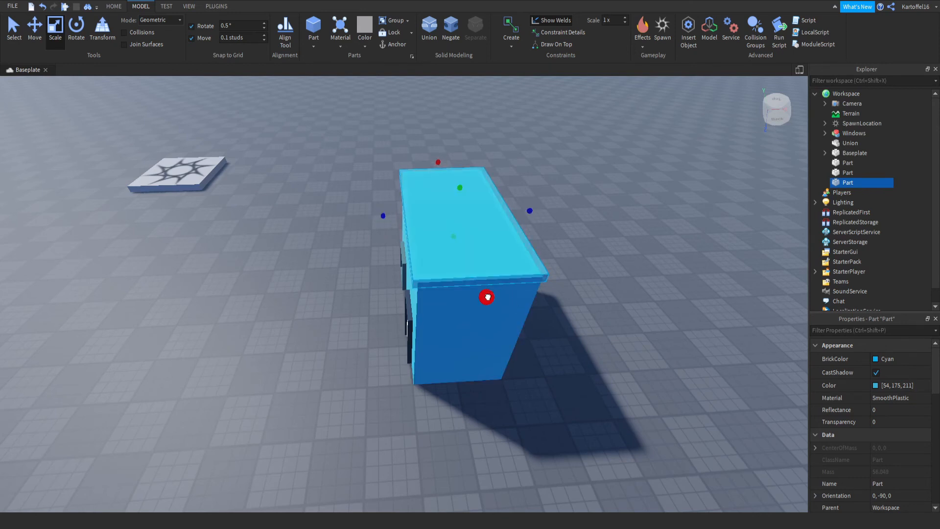
drag(487, 297, 488, 302)
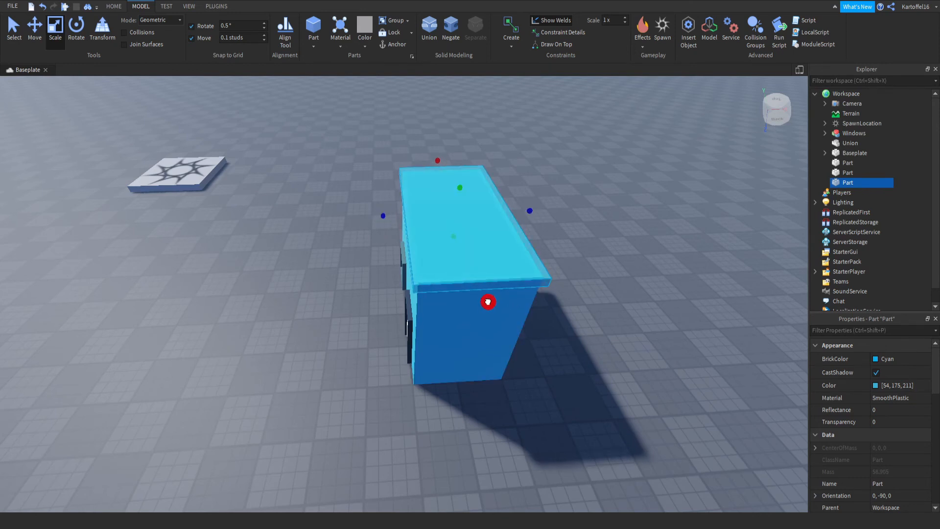
key(a)
right_drag(488, 302, 487, 306)
key(s)
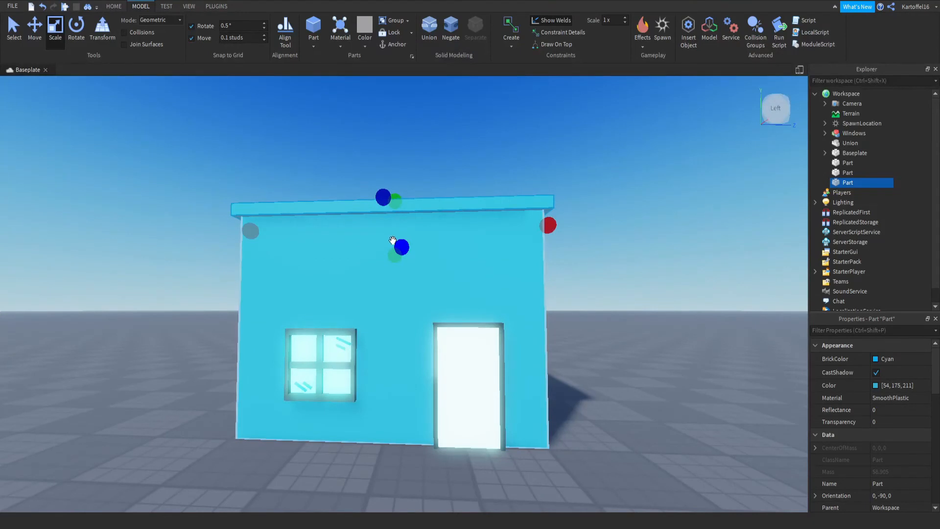
Recolor the roof slab to the darker blue 40, 133, 158, and deselect it.
click(592, 374)
scroll(493, 309, down, 3)
scroll(422, 235, up, 2)
click(419, 233)
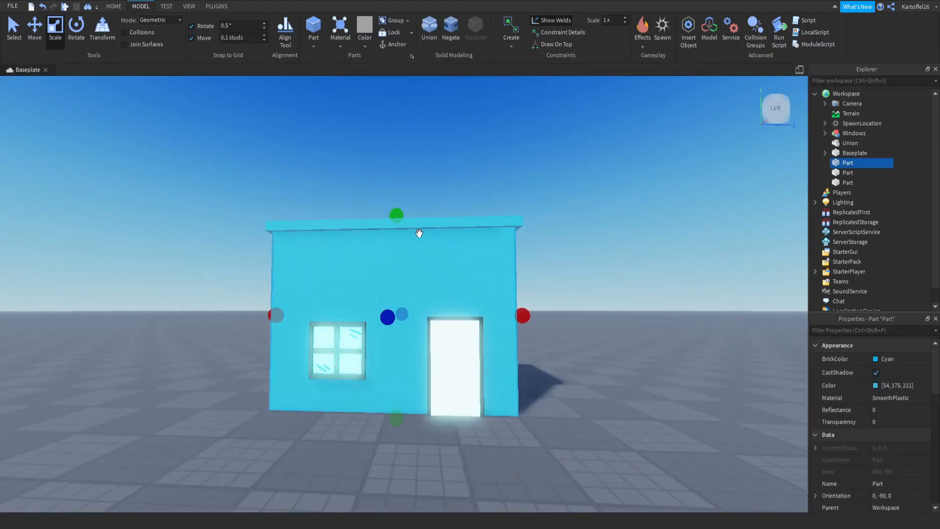
click(419, 233)
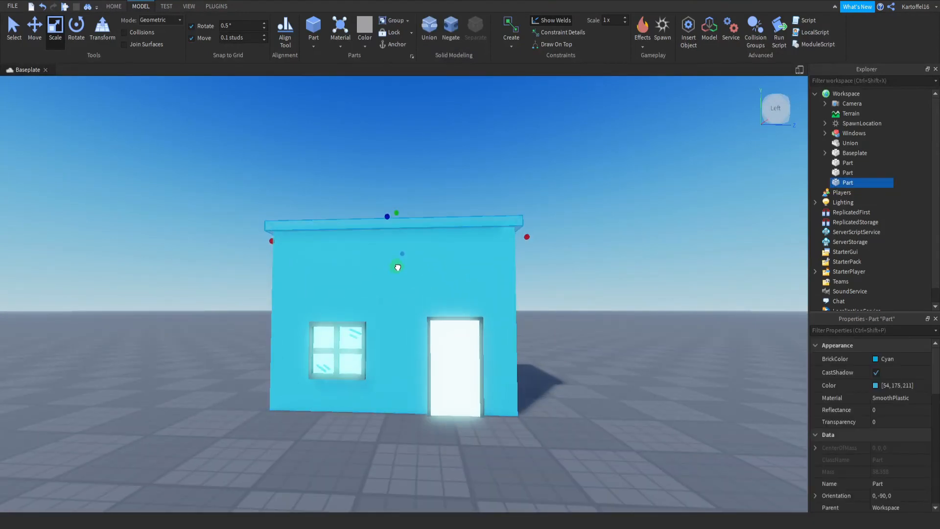
click(873, 387)
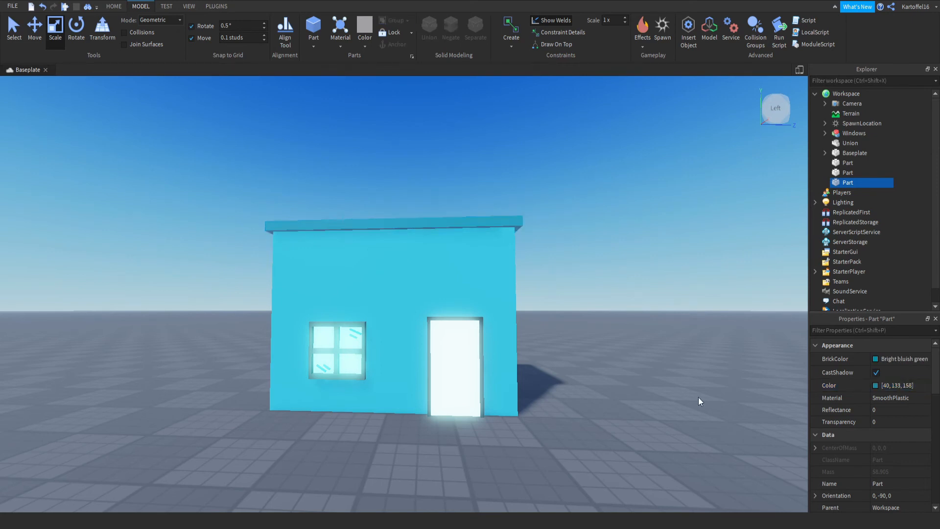
click(605, 362)
scroll(605, 361, down, 5)
scroll(595, 354, up, 5)
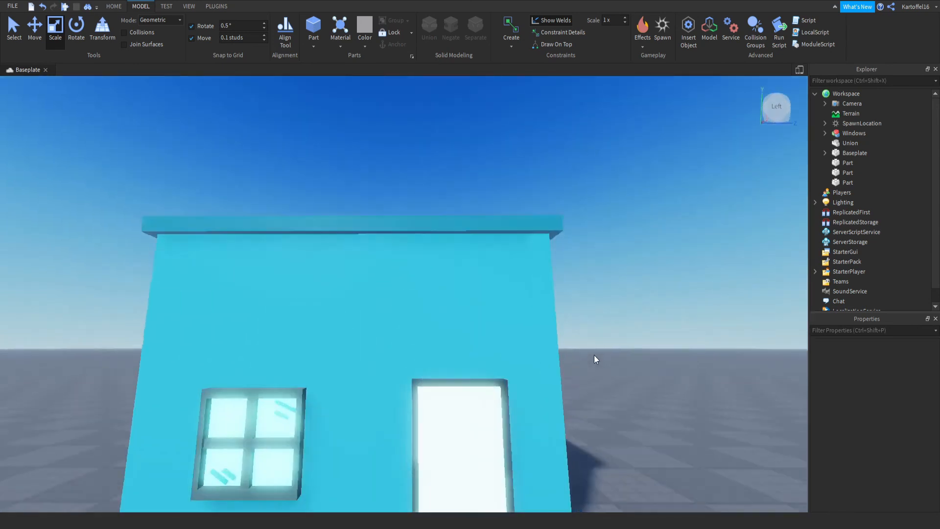
scroll(594, 355, down, 5)
scroll(594, 354, up, 2)
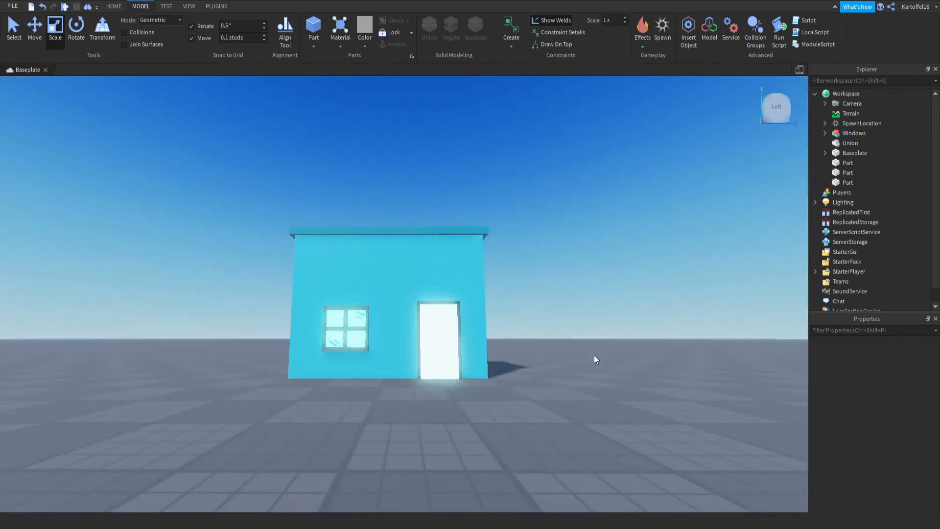
scroll(595, 354, down, 4)
scroll(594, 355, up, 6)
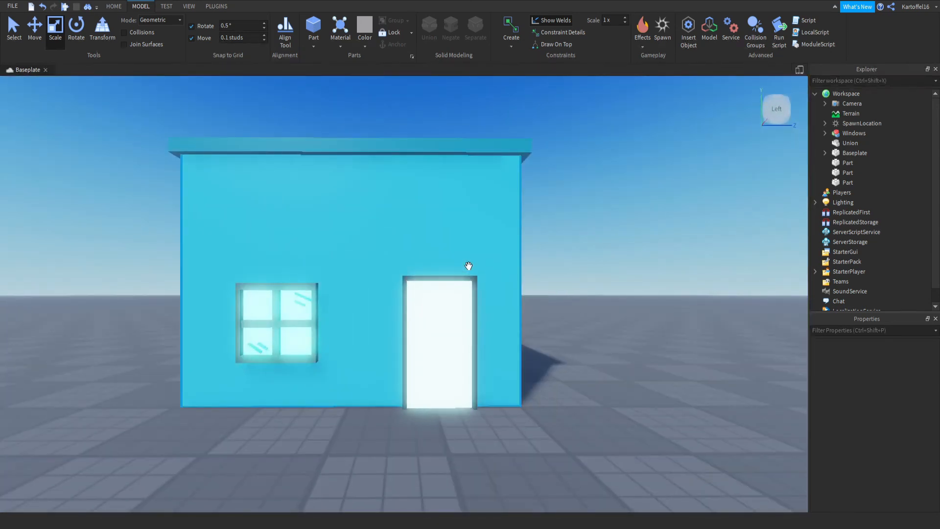
scroll(468, 341, down, 3)
right_drag(468, 342, 465, 330)
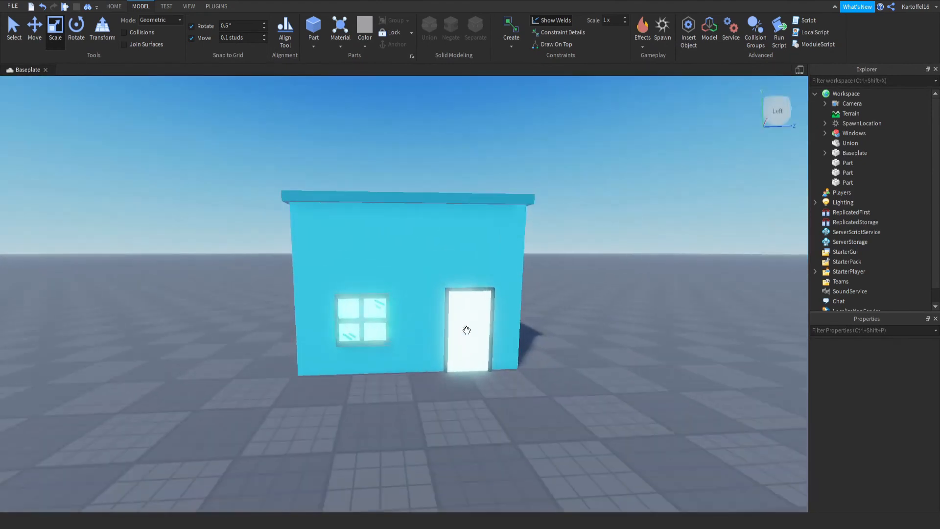
Duplicate the Windows model and move the copy straight up the front wall to an origin position of 40.05, 8.3, 32.7.
click(360, 317)
click(34, 30)
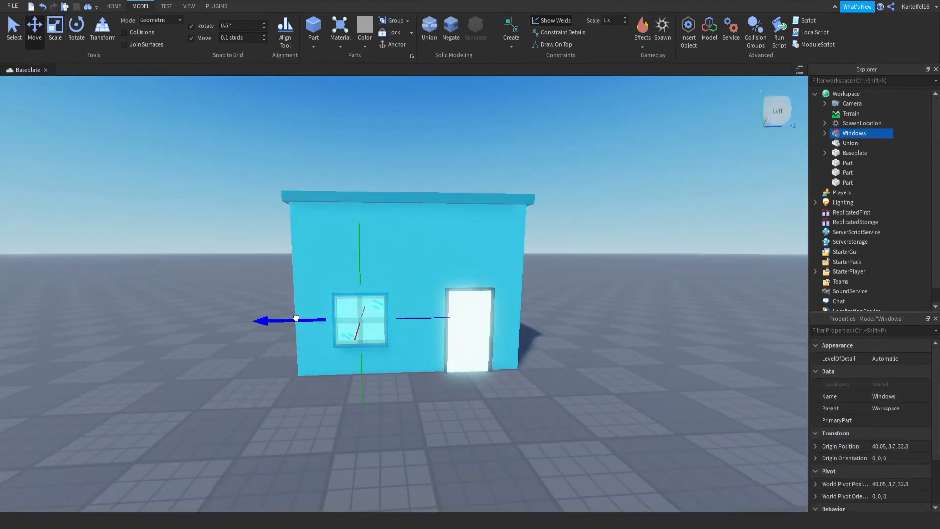
key(ctrl+d)
drag(361, 251, 355, 186)
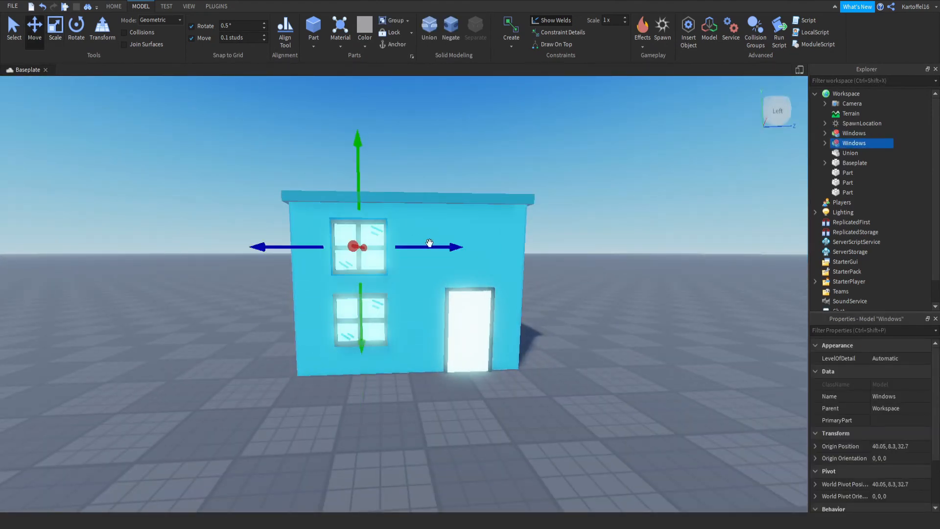
Duplicate the upper Windows model, slide the copy sideways along the wall to above the door, and clear the selection.
key(ctrl+d)
drag(431, 244, 563, 246)
click(617, 393)
scroll(617, 393, down, 1)
scroll(617, 393, down, 2)
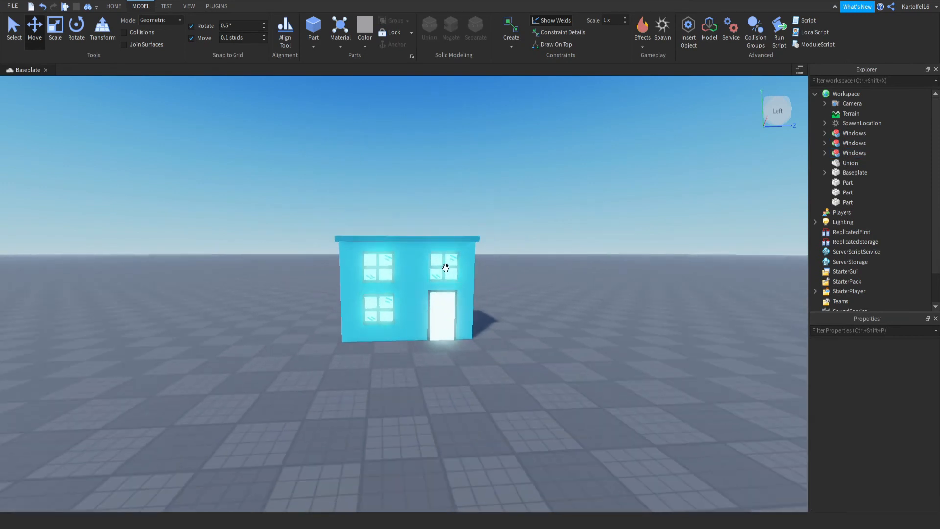
Delete both upper Windows models from the building's front wall.
click(444, 266)
key(Delete)
click(380, 266)
key(Delete)
Raise the remaining Windows model to origin position 40.05, 8, 32.7, duplicate it, and slide the copy above the door.
click(381, 320)
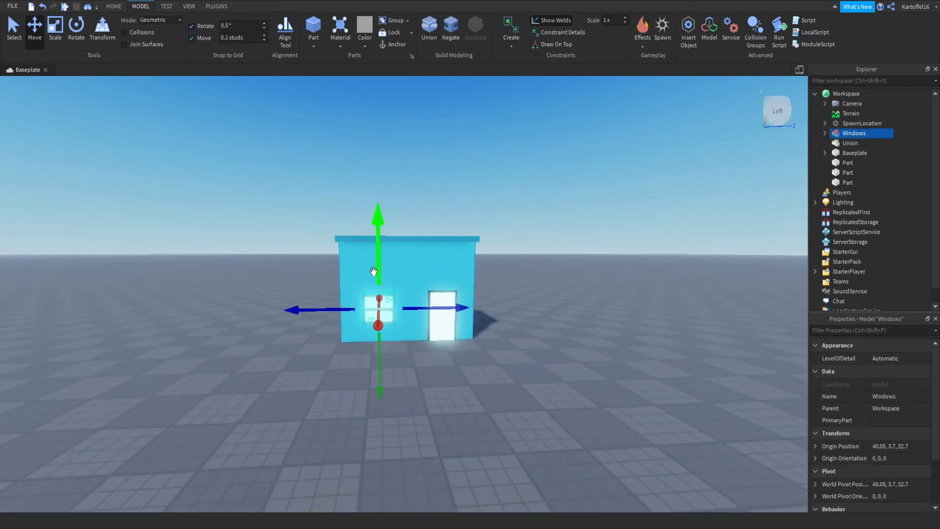
drag(378, 269, 377, 226)
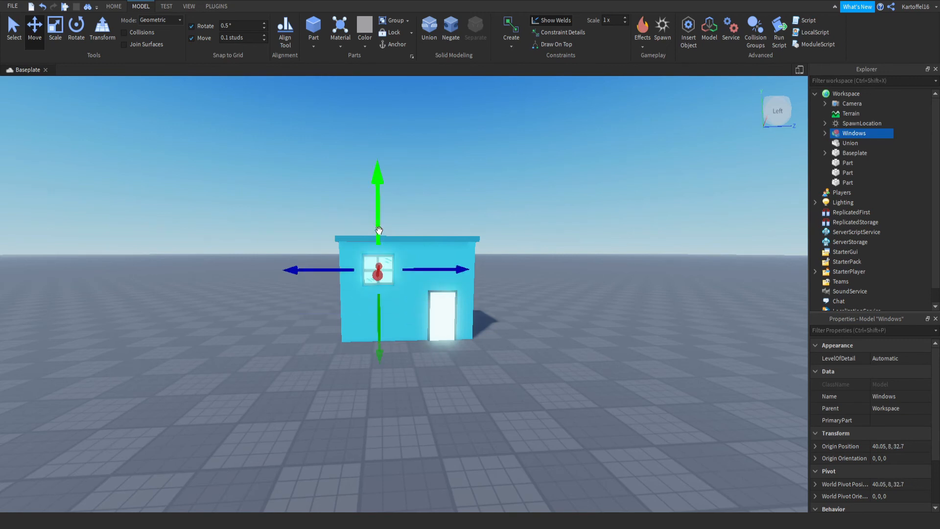
key(ctrl+d)
drag(437, 269, 496, 271)
click(556, 379)
scroll(557, 378, down, 3)
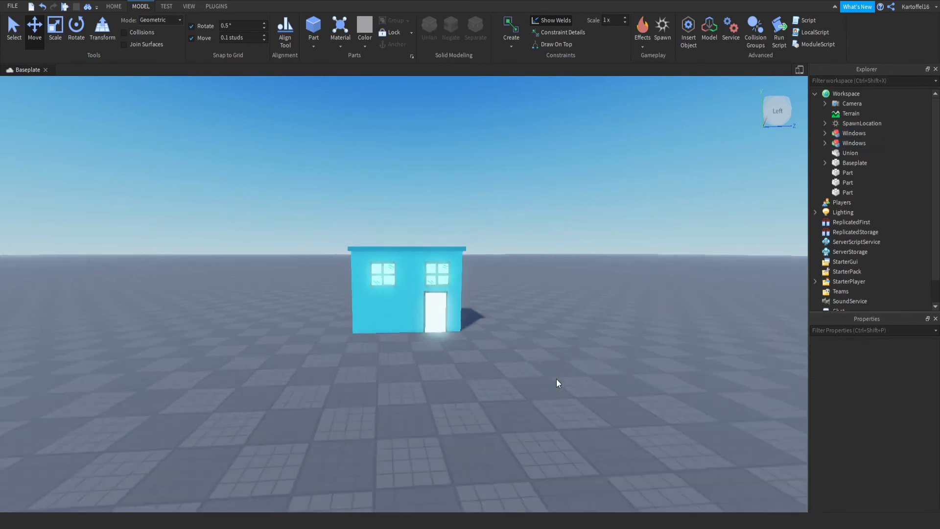
Undo duplicating the raised Windows model and placing its copy above the door.
key(ctrl+z)
key(ctrl+z)
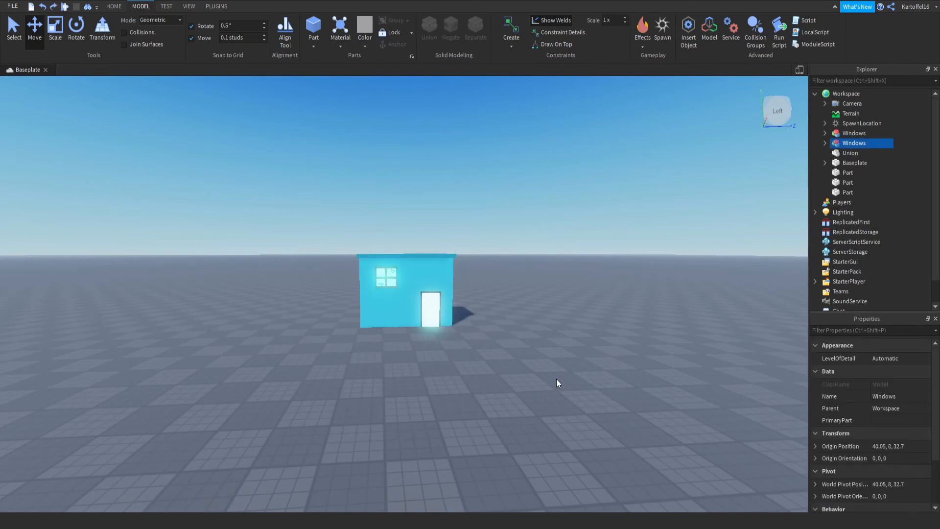
key(ctrl+z)
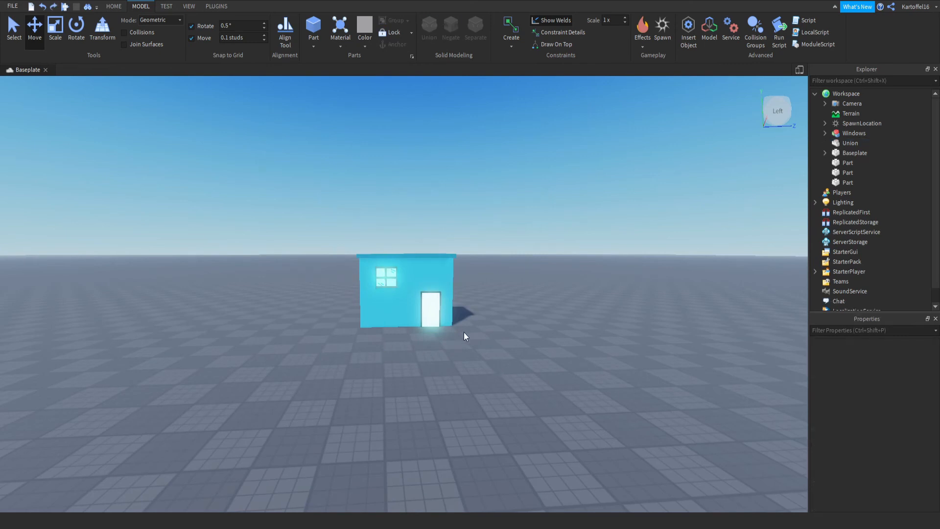
Lower the Windows model along the front wall to origin position 40.05, 3.5, 32.7, beside the door, and clear the selection.
mouse_move(387, 260)
mouse_down()
mouse_move(388, 237)
mouse_move(387, 264)
mouse_up()
scroll(490, 415, up, 5)
click(490, 415)
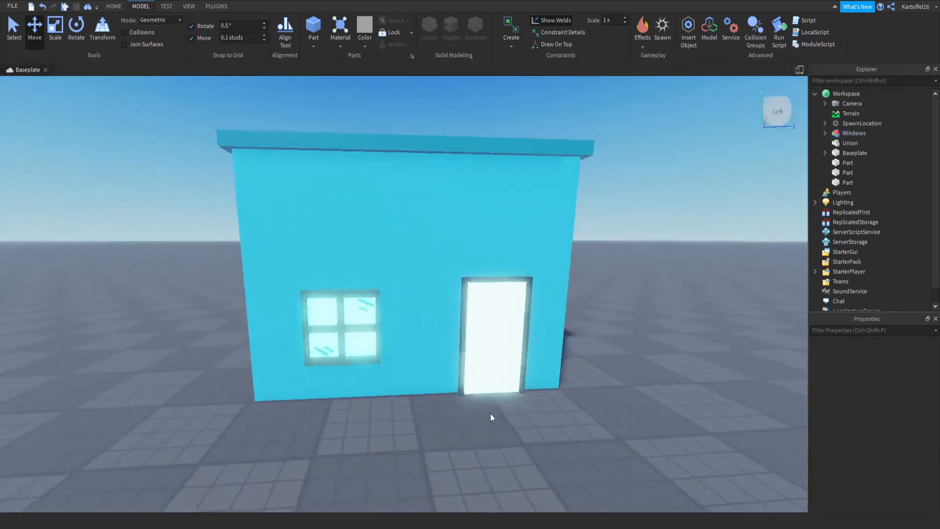
Scale the cyan wall block down from its upper face to make the building a single low storey.
scroll(491, 416, down, 5)
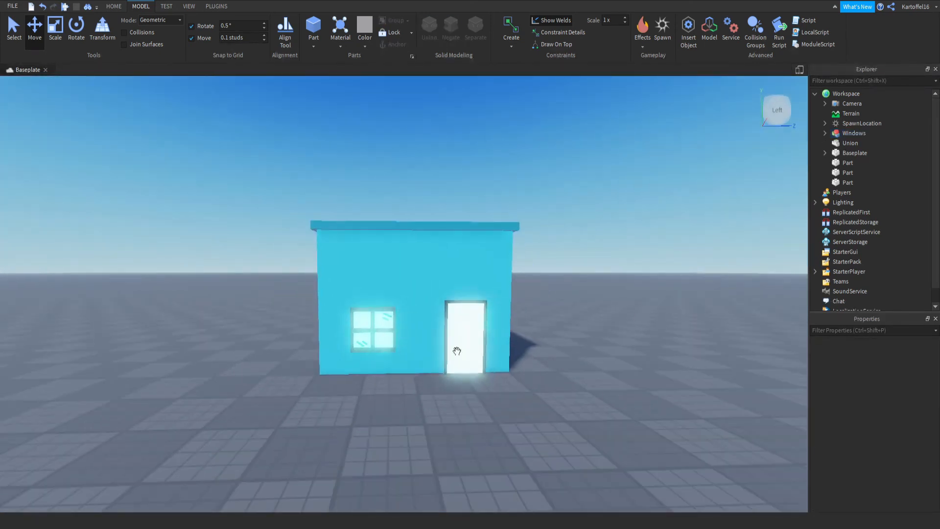
click(418, 271)
click(55, 34)
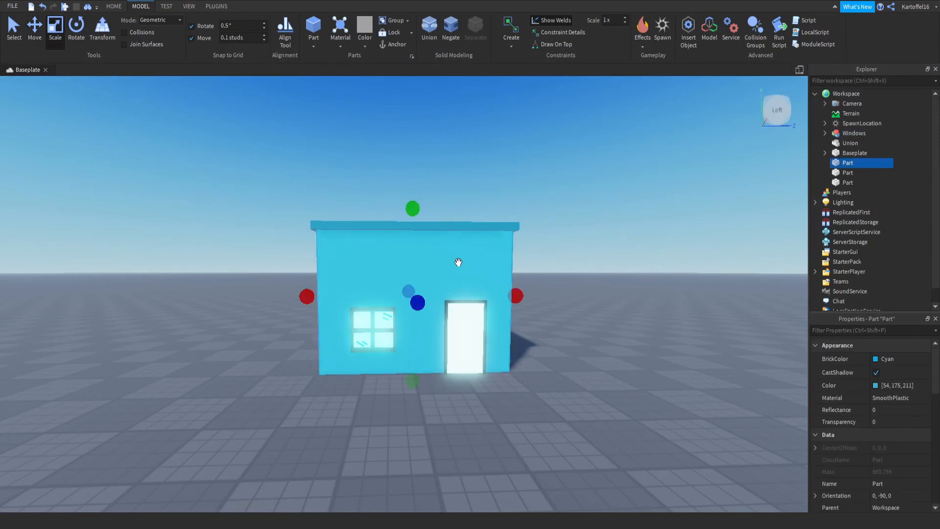
drag(410, 214, 441, 248)
Move the dark roof slab straight down onto the shortened walls and deselect it.
click(474, 224)
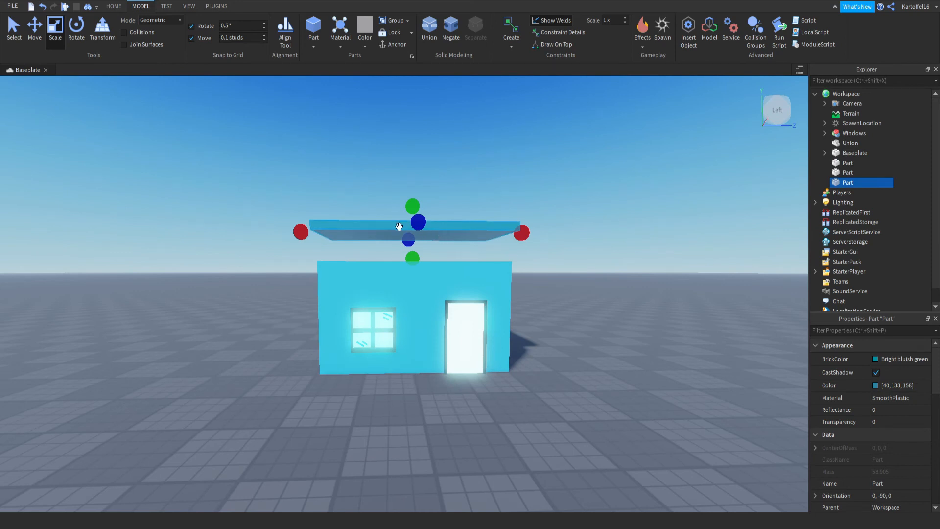
click(38, 22)
drag(410, 286, 414, 316)
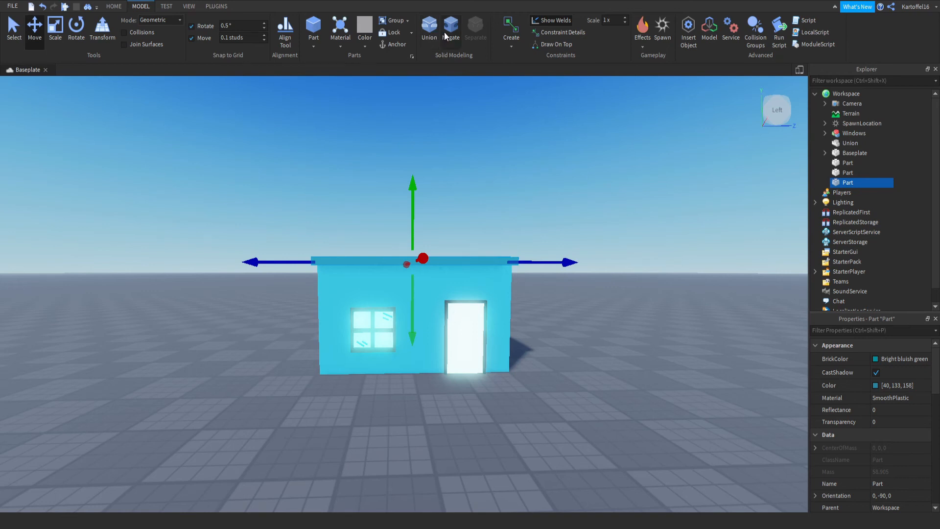
click(113, 6)
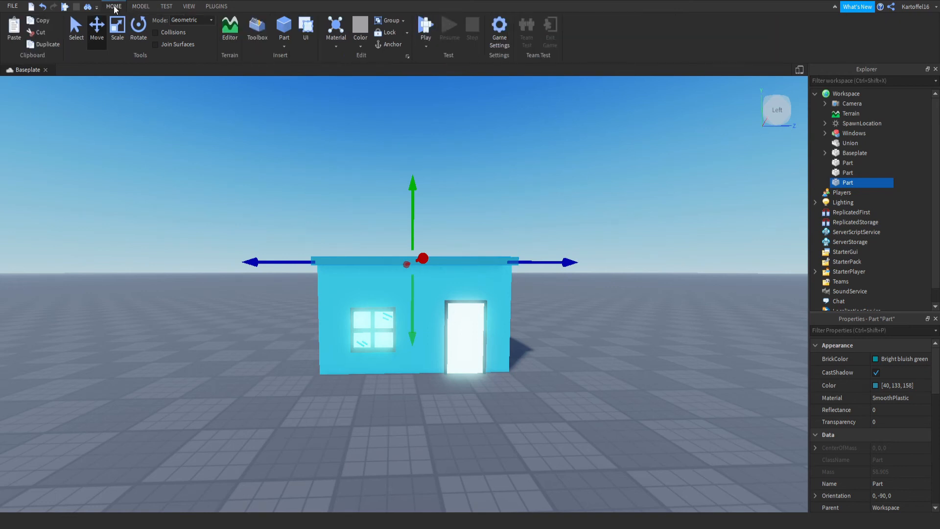
click(143, 8)
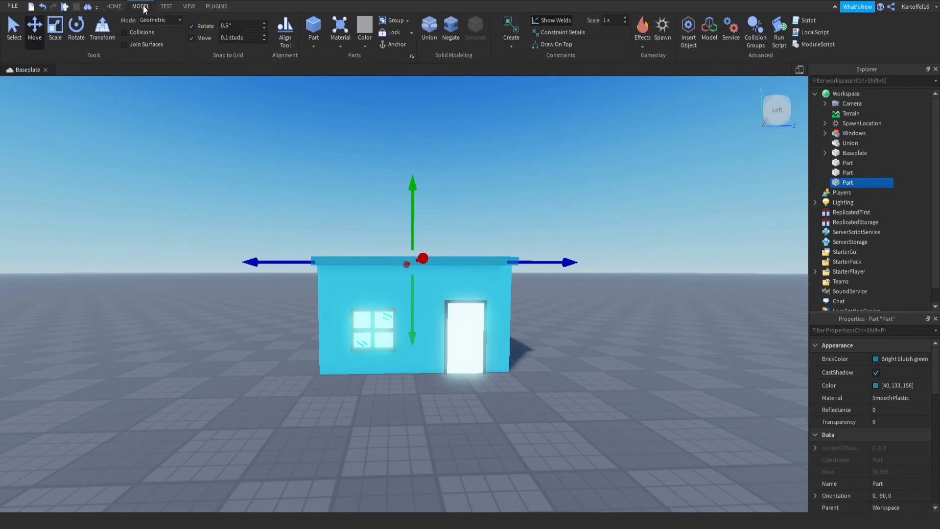
click(282, 322)
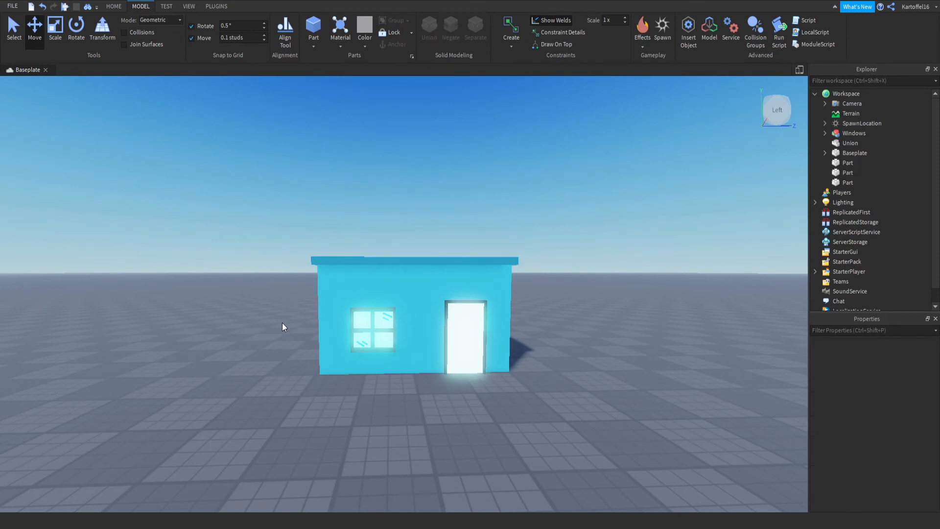
Examine the one-storey building's proportions from the front, up close and around its other sides.
scroll(394, 401, up, 5)
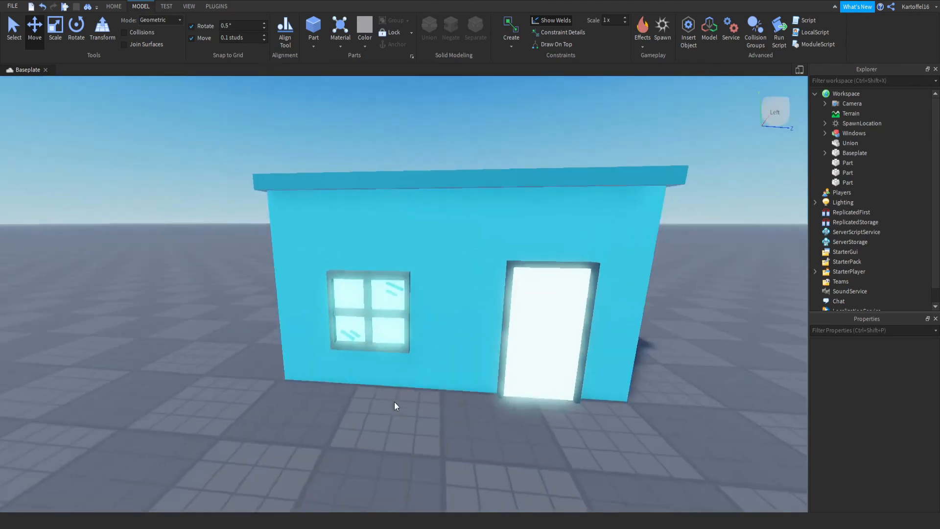
scroll(395, 401, down, 5)
scroll(357, 350, up, 5)
click(358, 350)
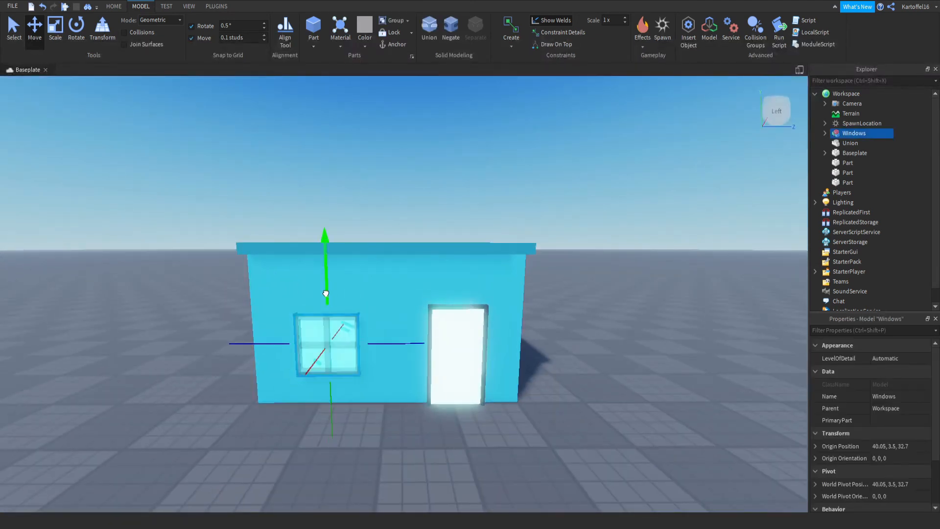
scroll(430, 407, down, 1)
click(429, 408)
scroll(429, 411, down, 5)
scroll(428, 412, up, 6)
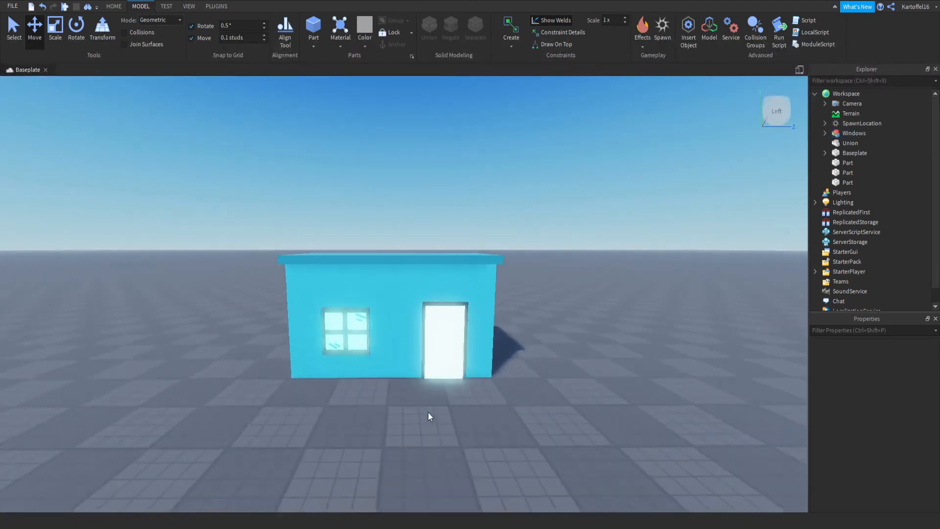
scroll(428, 413, down, 2)
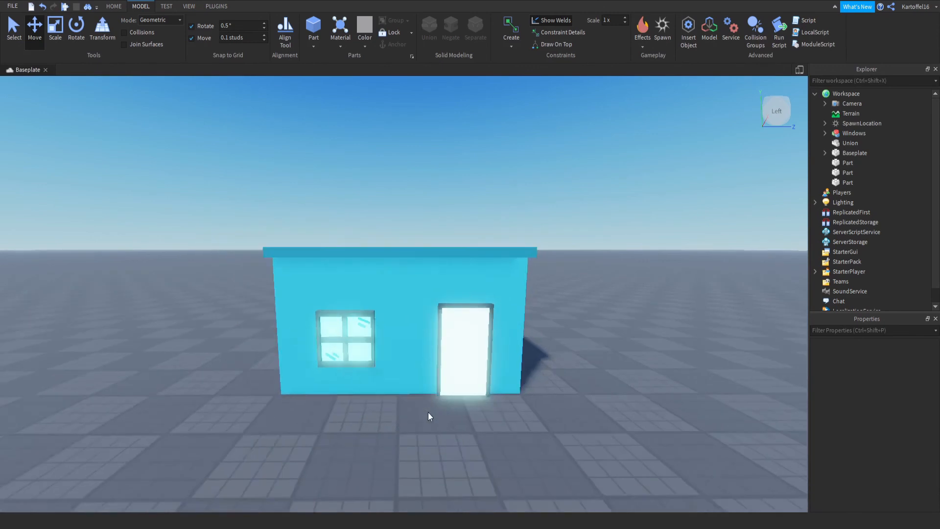
scroll(436, 419, down, 3)
right_drag(428, 412, 444, 426)
scroll(444, 426, up, 5)
scroll(444, 425, down, 4)
scroll(443, 426, up, 3)
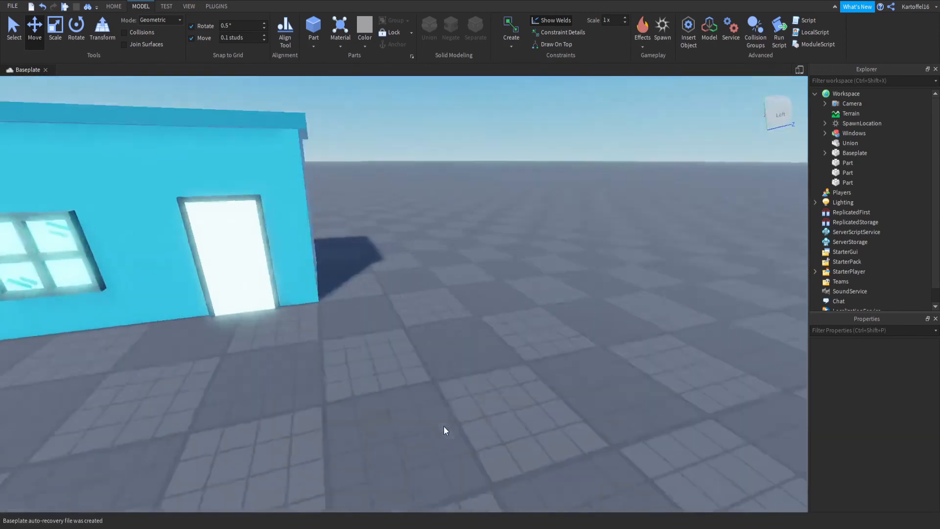
scroll(443, 425, down, 4)
scroll(443, 425, up, 2)
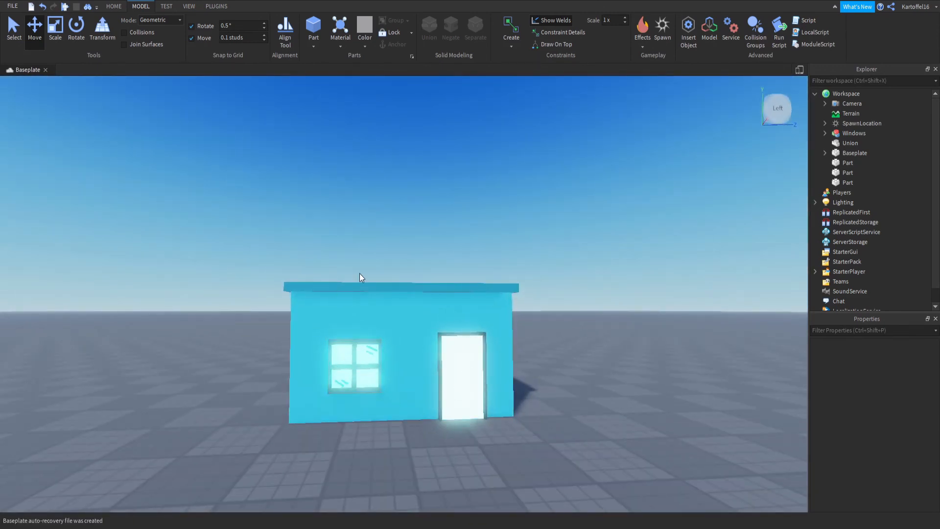
scroll(417, 420, down, 1)
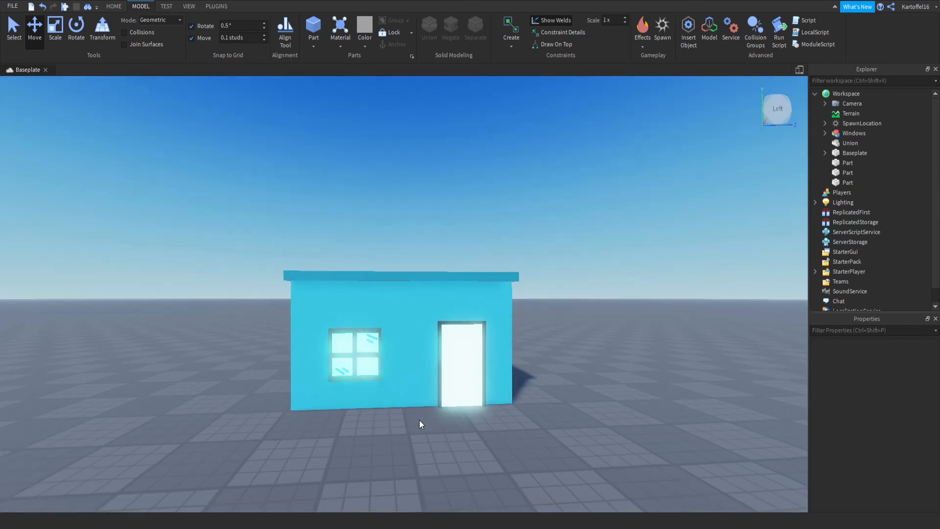
scroll(420, 424, up, 3)
scroll(420, 301, down, 3)
right_drag(423, 297, 418, 305)
scroll(417, 305, down, 2)
scroll(417, 304, up, 3)
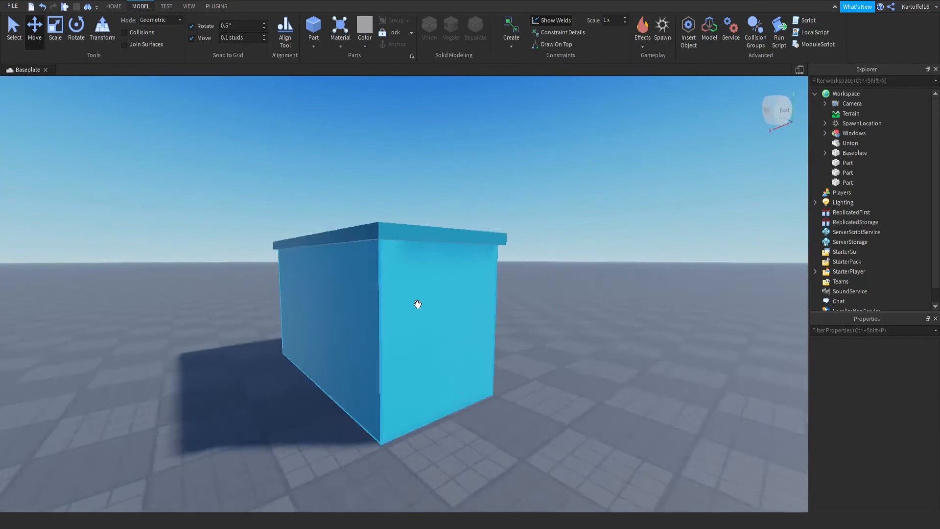
scroll(417, 304, up, 3)
scroll(418, 305, down, 3)
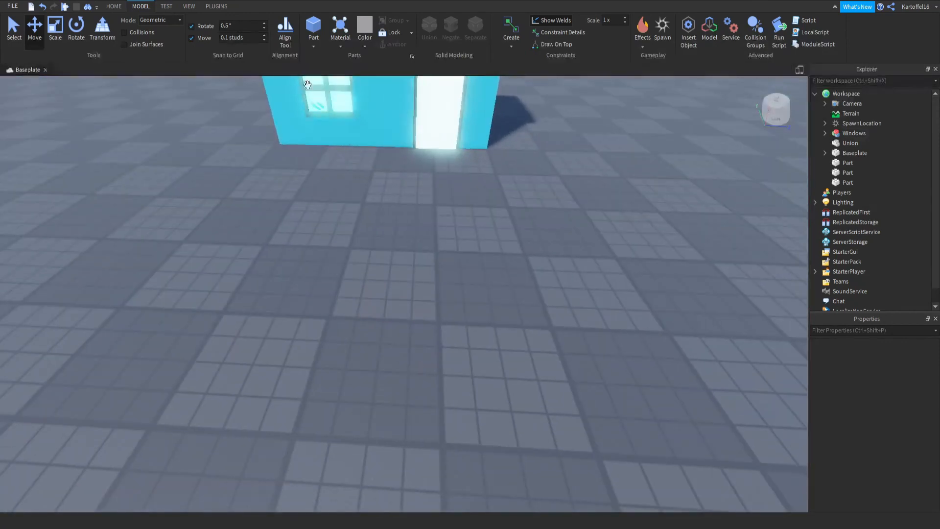
Insert a block part on the baseplate beside the building, focus on it, and reduce its depth.
click(310, 29)
key(f)
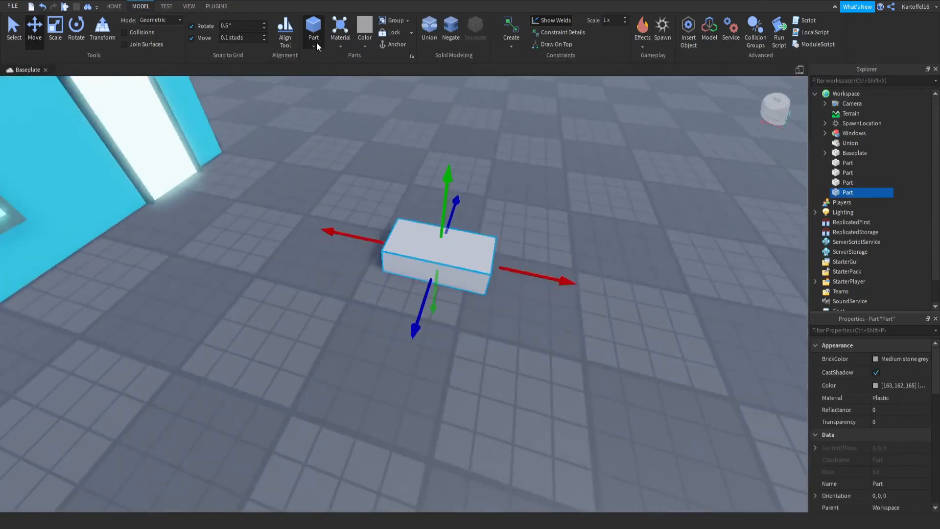
click(56, 27)
drag(425, 288, 432, 269)
scroll(430, 266, up, 3)
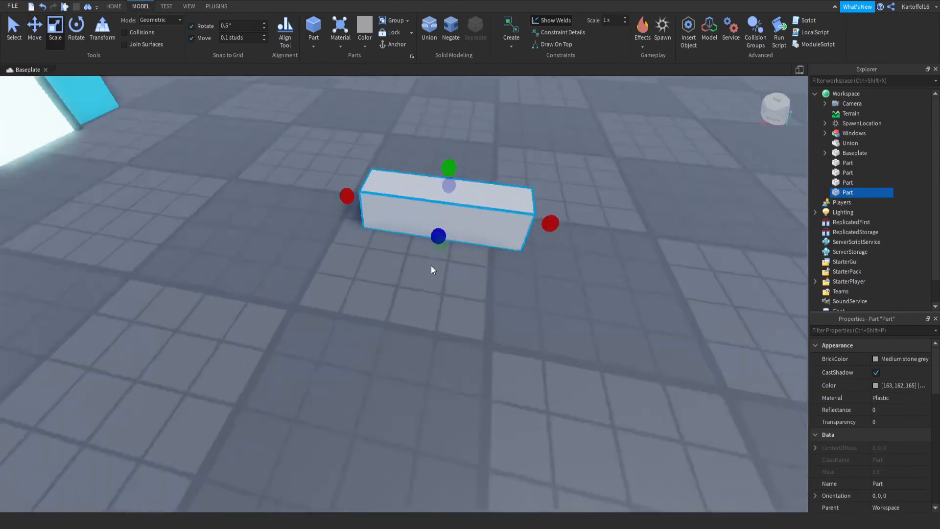
Scale the new block's length and thickness down to turn it into a small brick-shaped piece.
right_drag(431, 266, 431, 265)
drag(350, 273, 362, 275)
right_drag(407, 273, 407, 273)
key(ctrl+z)
drag(365, 174, 327, 181)
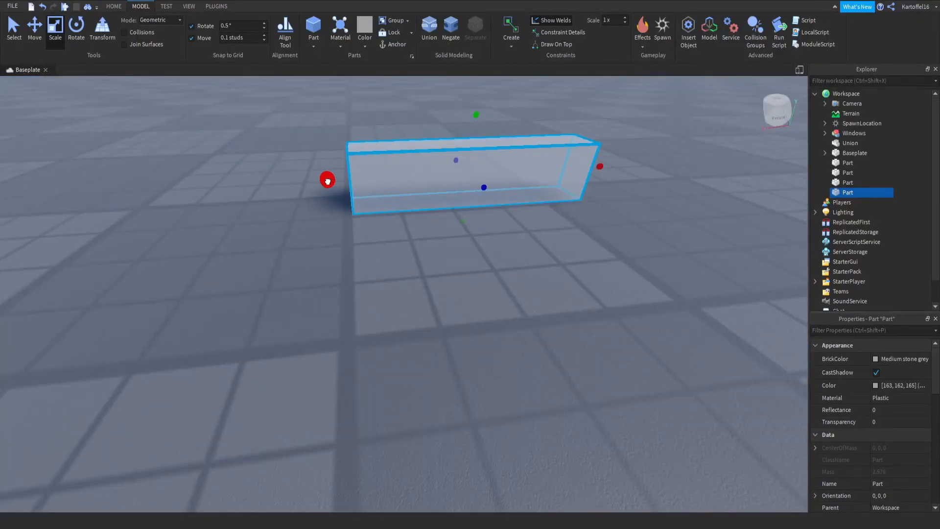
right_drag(328, 182, 328, 182)
drag(562, 241, 412, 242)
drag(350, 190, 352, 209)
scroll(348, 260, up, 1)
scroll(348, 261, down, 1)
right_drag(348, 262, 348, 260)
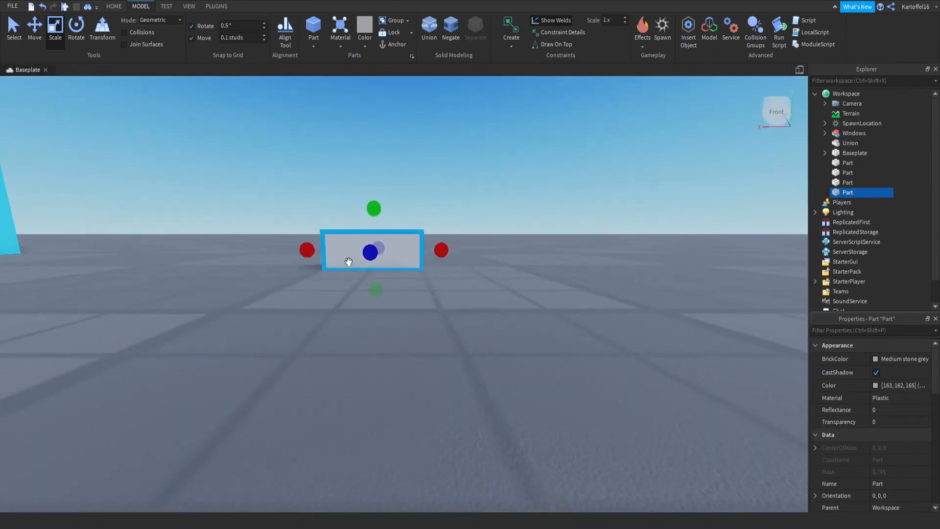
Try the Brick material on the small block, set its material to SmoothPlastic instead, and deselect it.
click(427, 309)
right_drag(416, 283, 411, 280)
scroll(411, 280, down, 2)
click(408, 251)
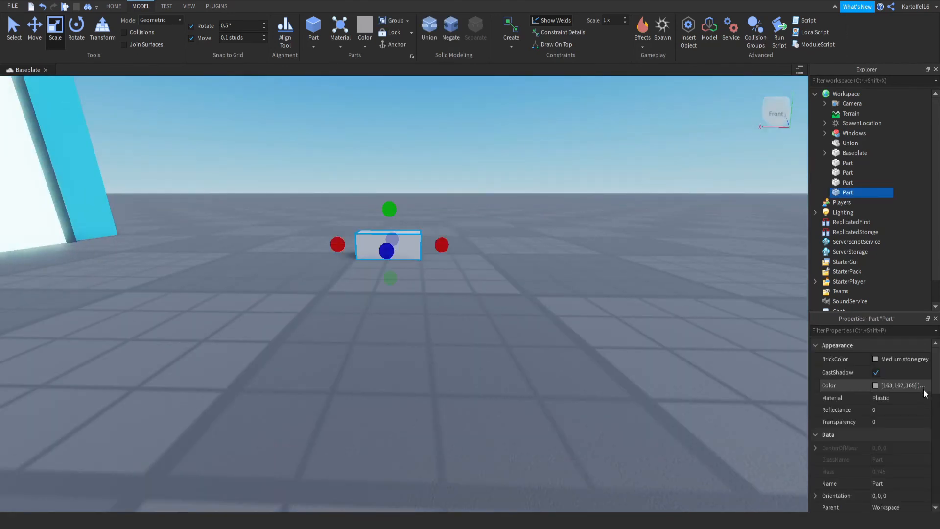
click(900, 396)
key(b)
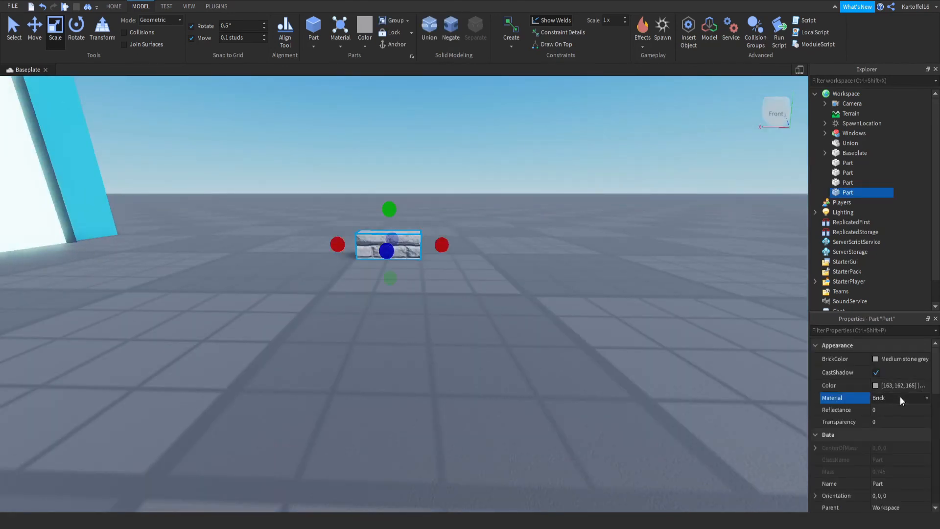
key(ctrl+z)
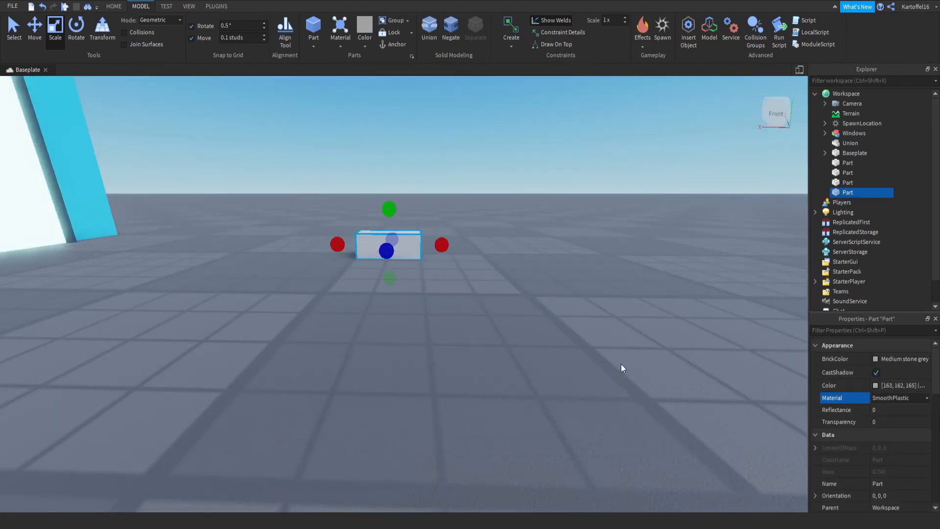
click(624, 340)
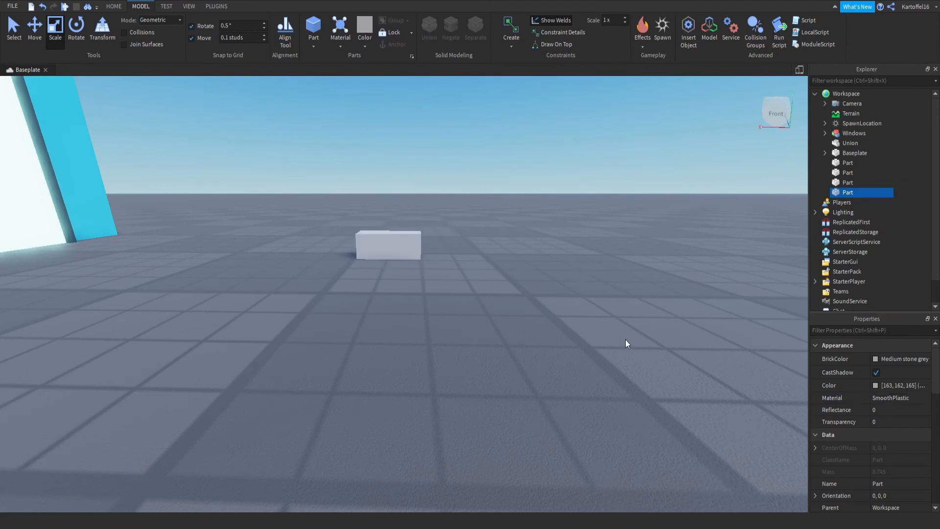
Inspect the wall and the roof slab, and copy the roof slab's colour value 40, 133, 158.
click(407, 245)
right_drag(438, 254, 438, 256)
click(367, 169)
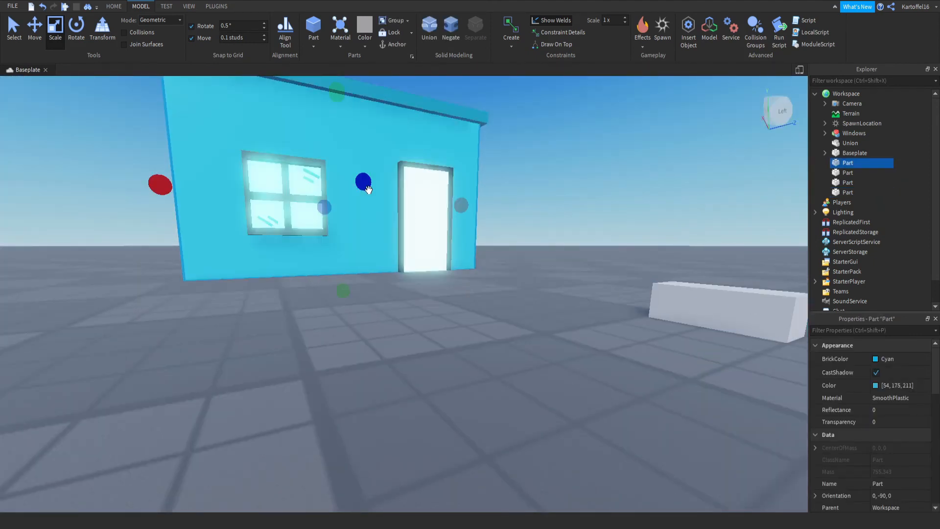
right_drag(404, 213, 390, 247)
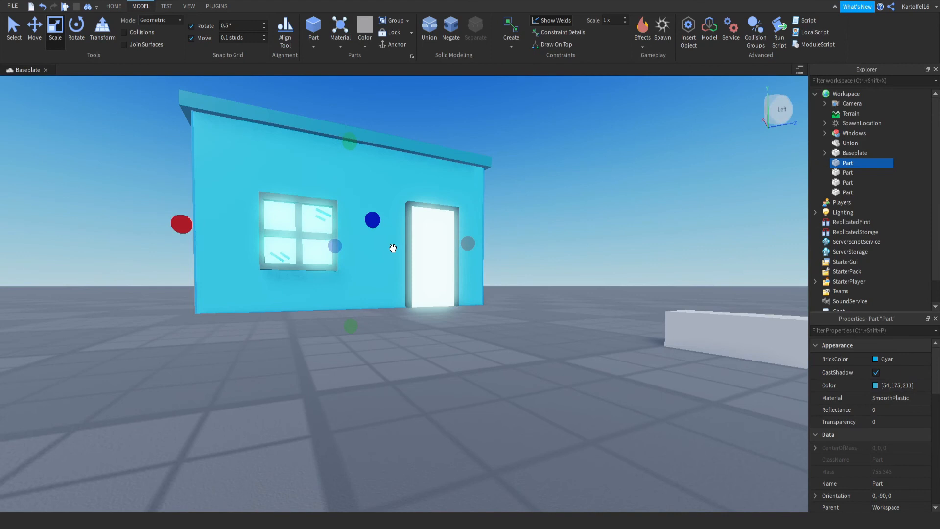
click(378, 145)
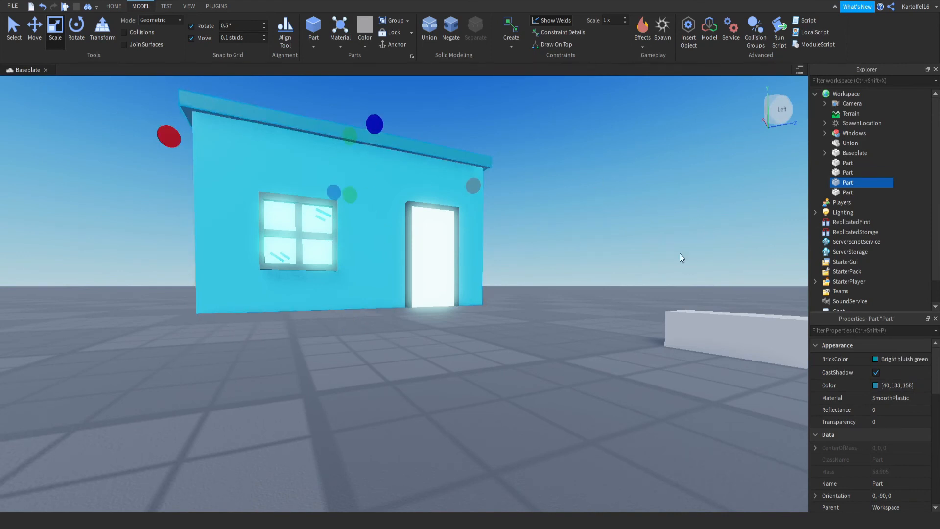
right_drag(524, 229, 549, 223)
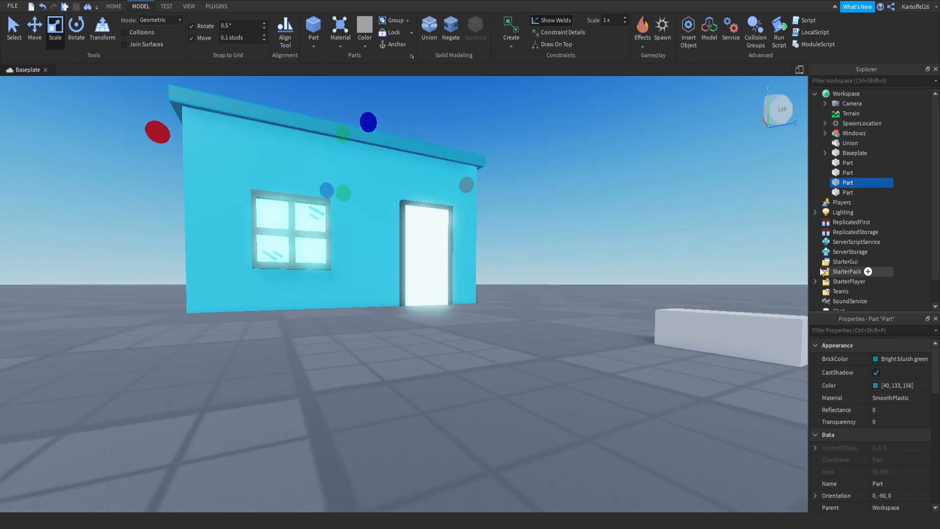
click(899, 383)
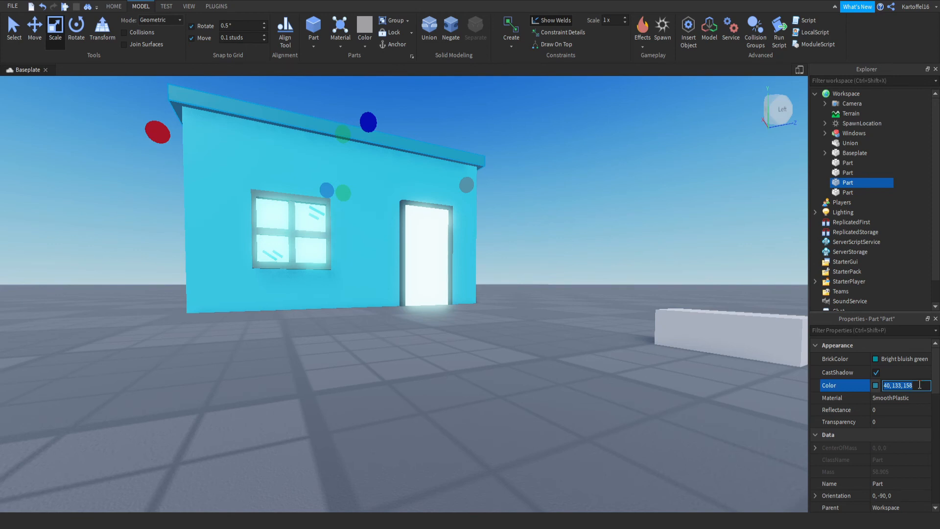
click(701, 384)
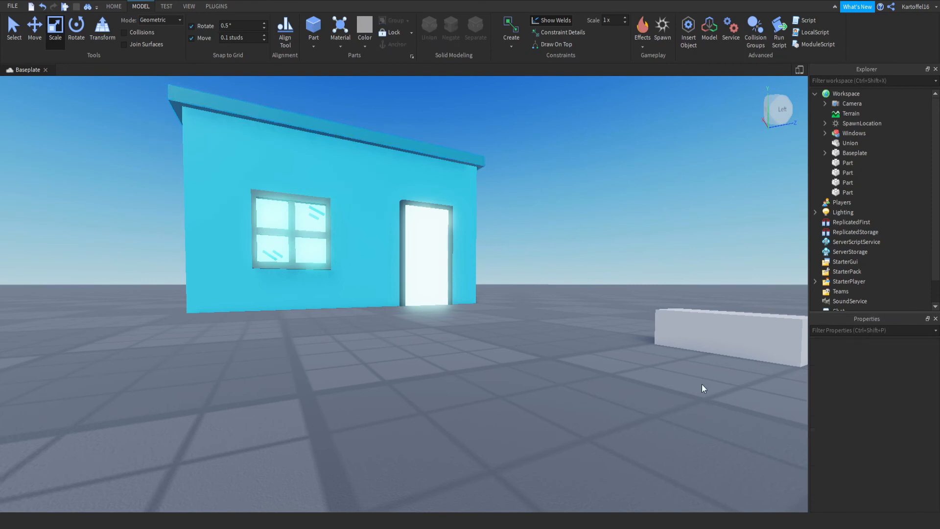
Set the small block's colour to the roof colour 40, 133, 158.
right_drag(700, 384, 654, 331)
click(606, 309)
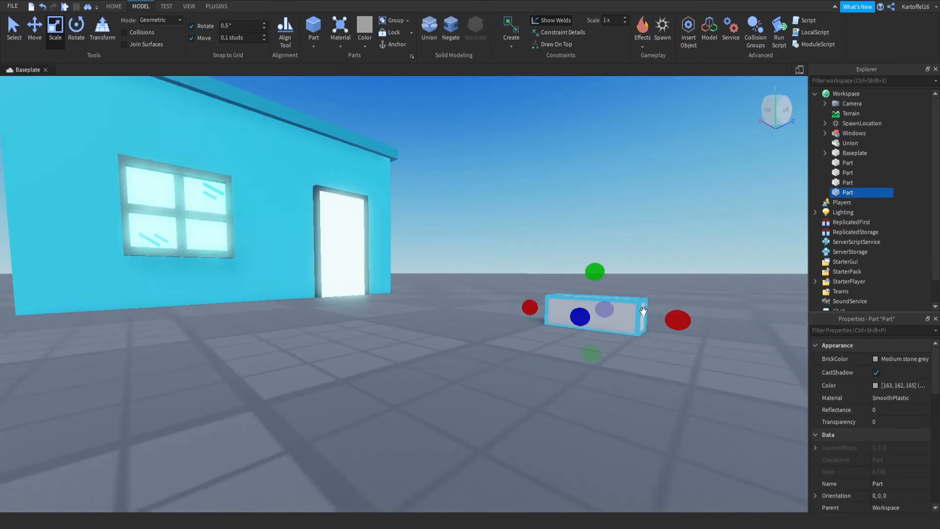
click(921, 386)
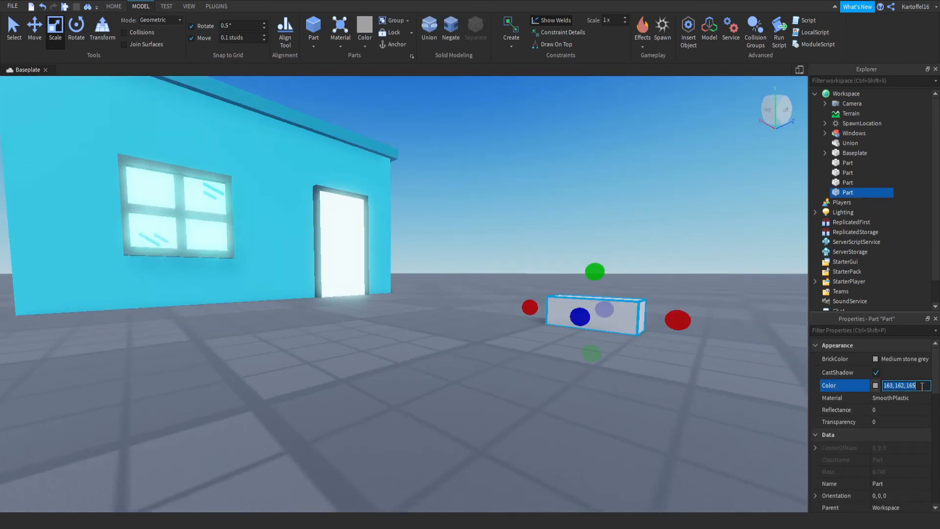
text(40, 133, 158)
key(Return)
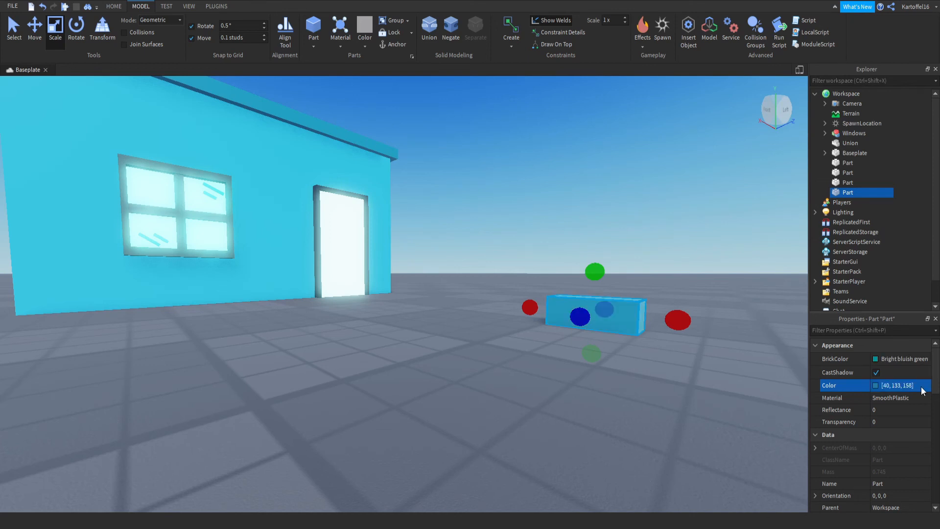
click(700, 356)
Compare the recoloured small block with the colours of the building's roof and wall.
right_drag(700, 357, 700, 356)
click(555, 302)
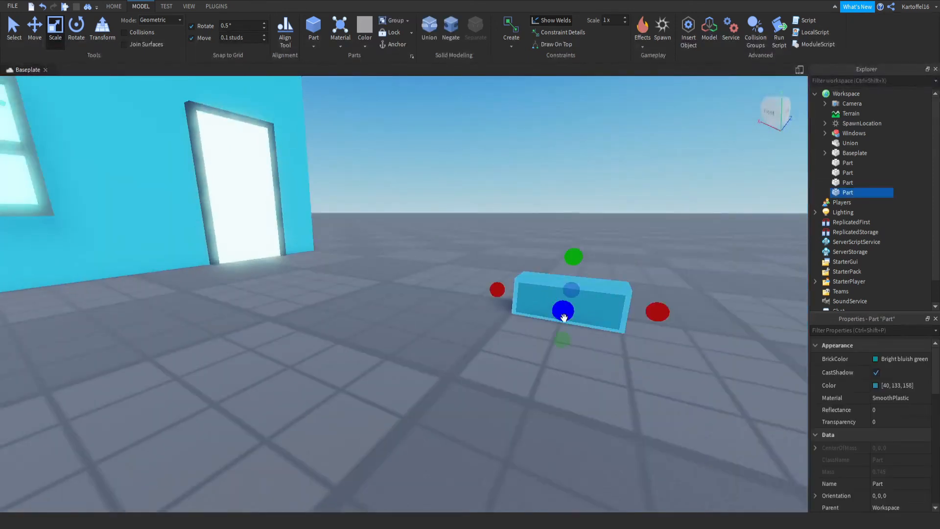
right_drag(564, 318, 565, 324)
click(263, 127)
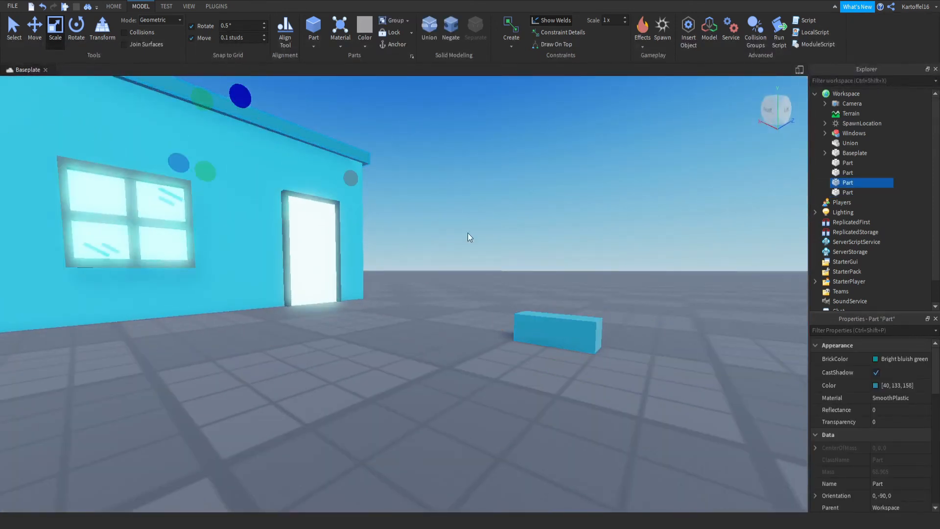
click(258, 183)
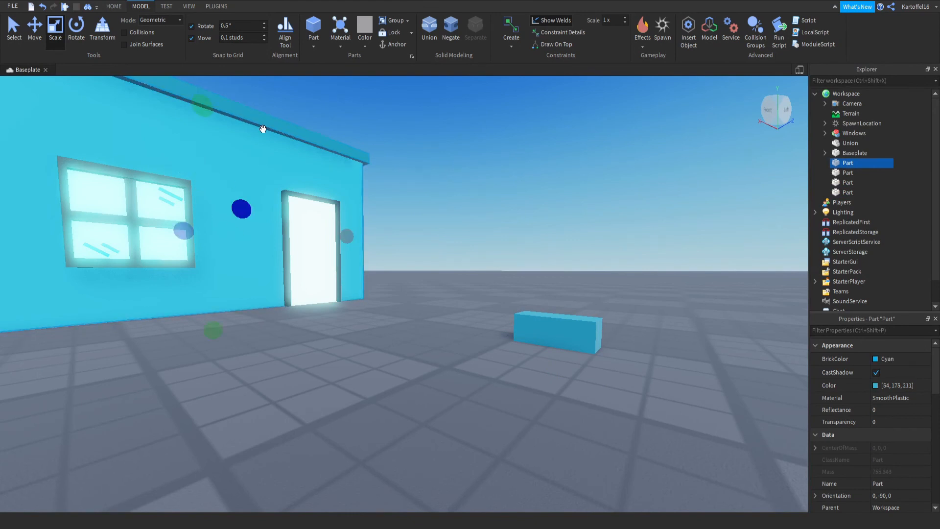
click(263, 128)
Rotate the small block 90° about the vertical axis so it lies parallel to the building's front wall.
click(539, 338)
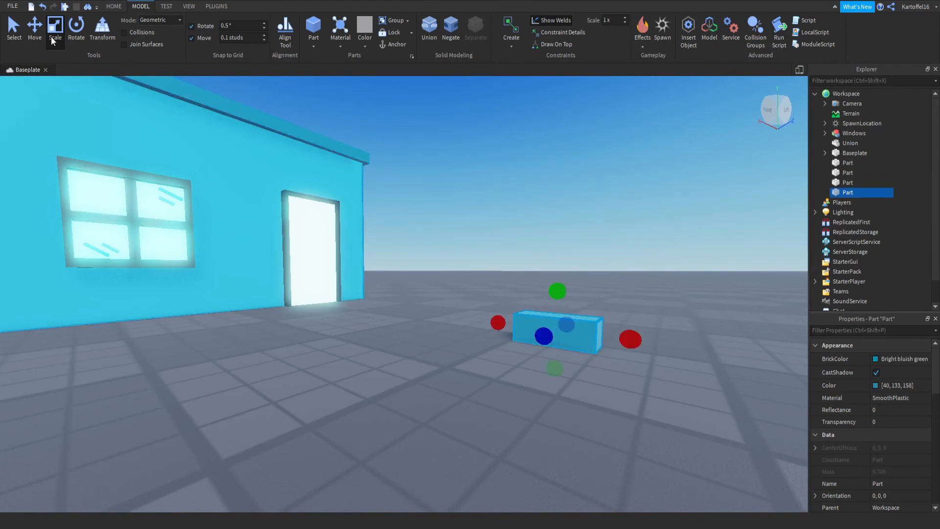
key(ctrl+2)
click(96, 37)
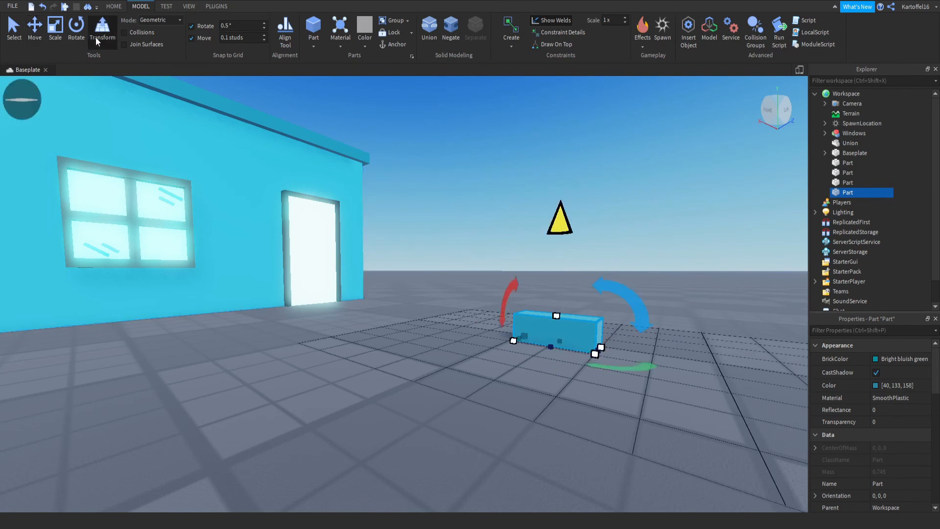
right_drag(314, 210, 244, 257)
drag(390, 288, 425, 274)
right_drag(424, 274, 389, 255)
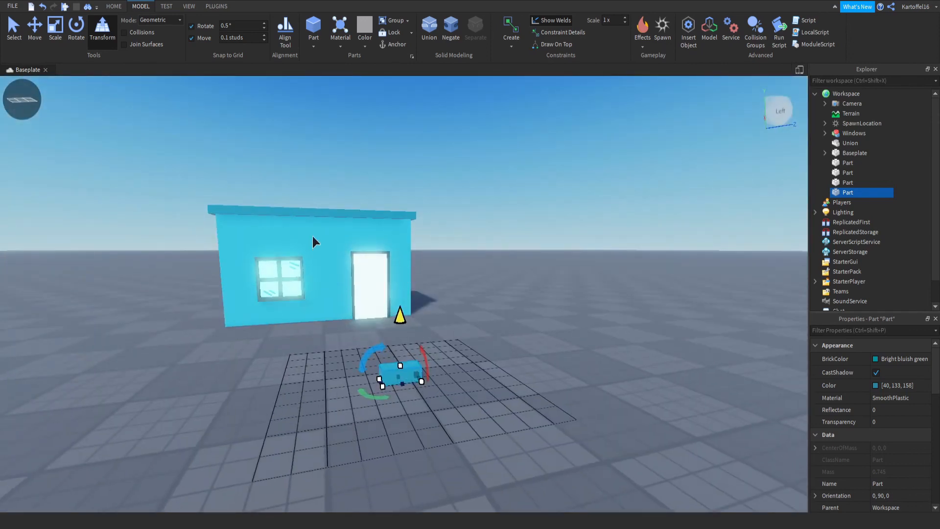
right_drag(312, 240, 221, 213)
Move the small block up and into the front wall, above the window's inner edge and below the roof, as a thin brick detail.
click(35, 28)
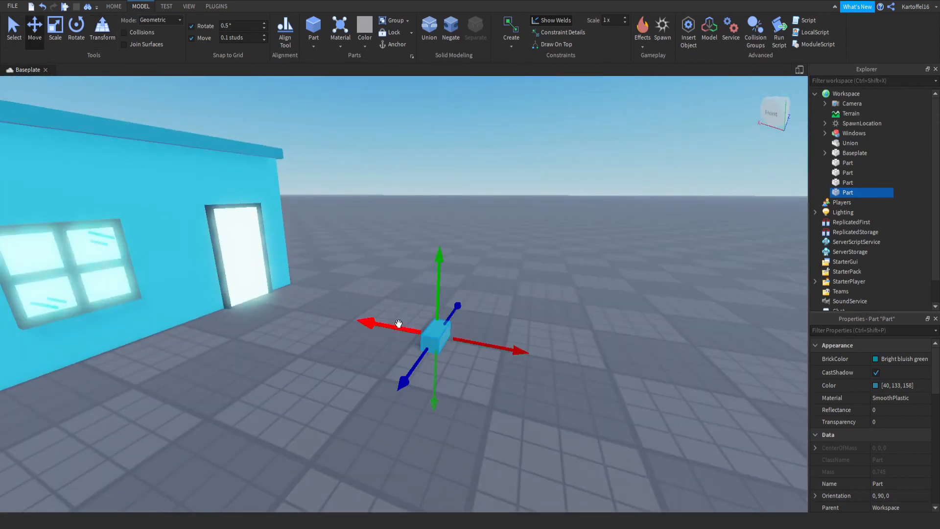
right_drag(399, 321, 388, 283)
scroll(333, 294, up, 5)
scroll(507, 314, down, 3)
drag(523, 314, 507, 151)
drag(468, 195, 387, 194)
right_drag(386, 193, 428, 201)
drag(428, 201, 391, 201)
right_drag(391, 201, 391, 201)
drag(376, 192, 377, 191)
right_drag(378, 191, 352, 214)
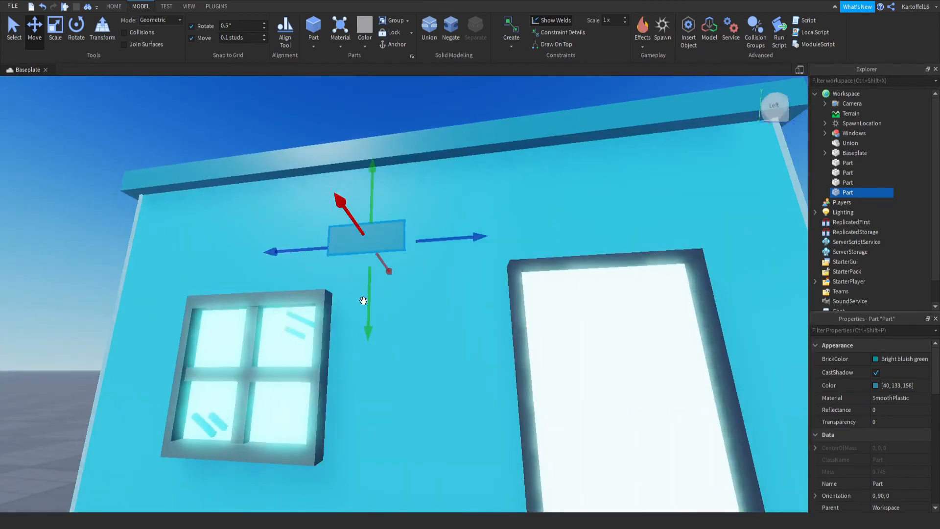
Duplicate the wall brick and offset the copy down and toward the door so the two form a staggered pair.
key(ctrl+d)
drag(362, 300, 369, 331)
drag(445, 255, 480, 256)
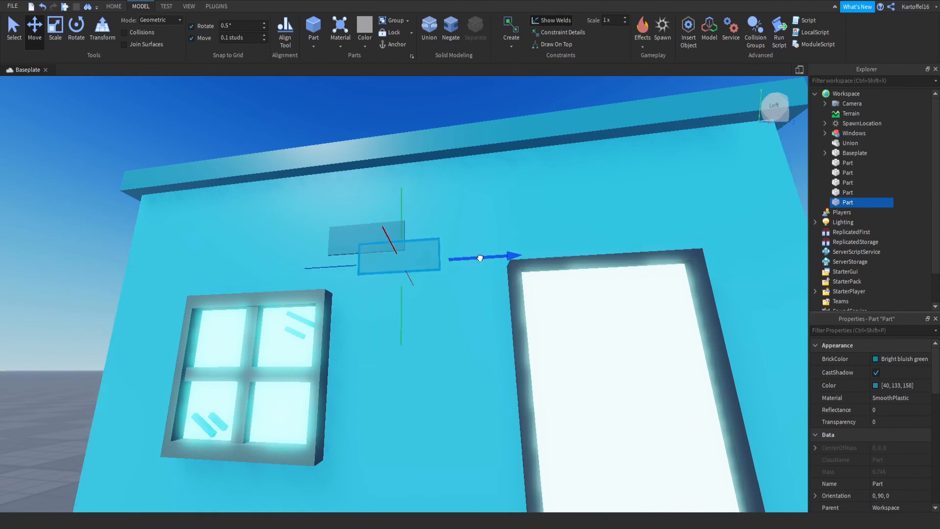
Duplicate both bricks of the staggered pair and place the copy at the window's lower left corner.
ctrl+click(351, 240)
key(ctrl+d)
drag(304, 257, 121, 266)
scroll(241, 274, down, 4)
drag(318, 308, 318, 389)
Duplicate the brick pair twice more, placing one copy low beside the door and one directly above it under the roof.
key(ctrl+d)
drag(362, 331, 603, 332)
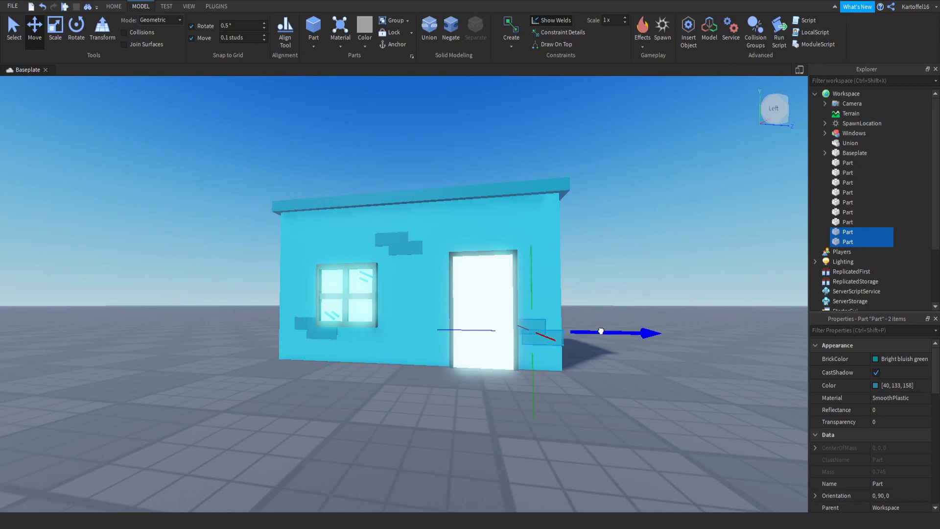
key(ctrl+d)
drag(530, 285, 531, 164)
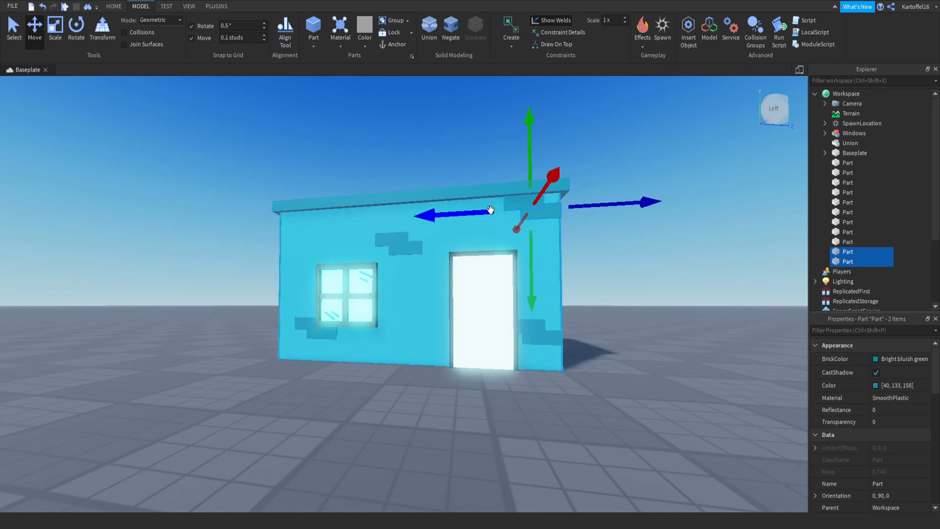
Widen the stagger by shifting the lower brick at the window's corner right and the upper brick above the window left.
click(605, 355)
key(s)
right_drag(605, 355, 605, 355)
key(w)
key(a)
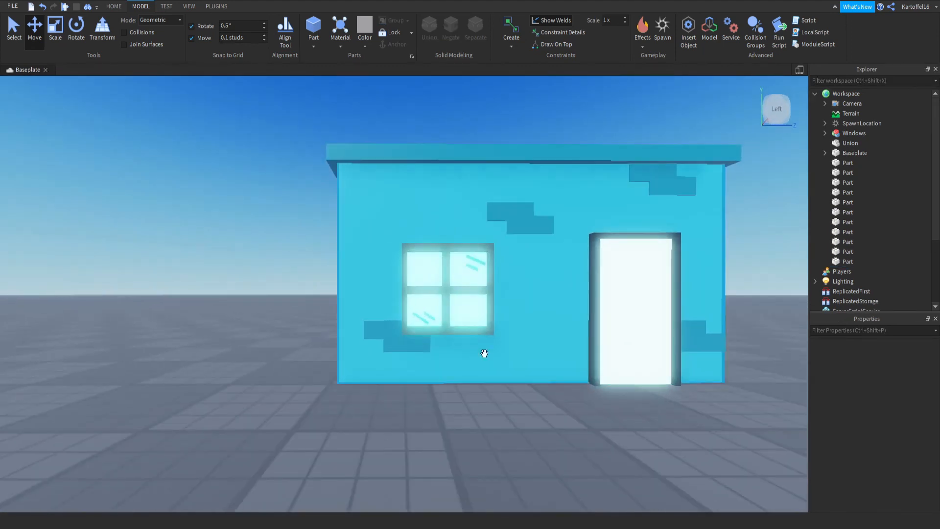
click(404, 343)
drag(453, 342, 461, 343)
click(443, 404)
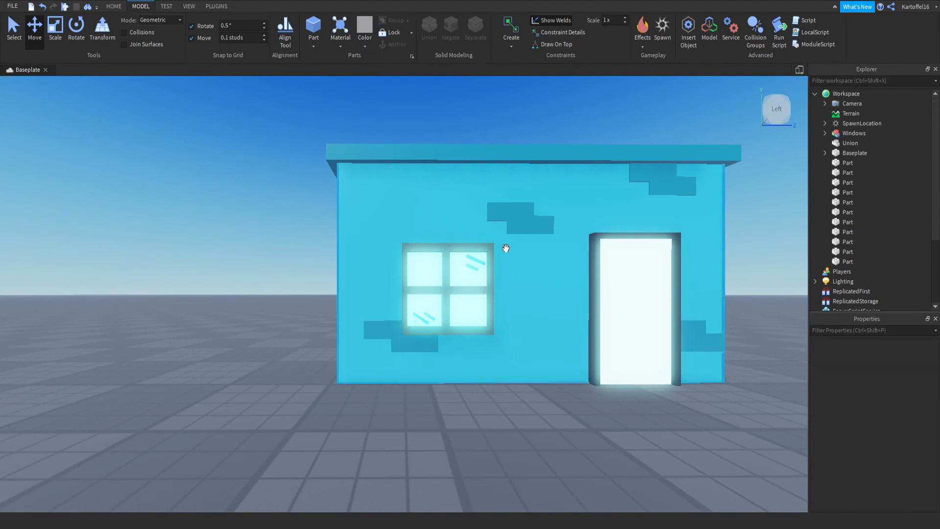
click(502, 212)
drag(468, 215, 461, 214)
key(d)
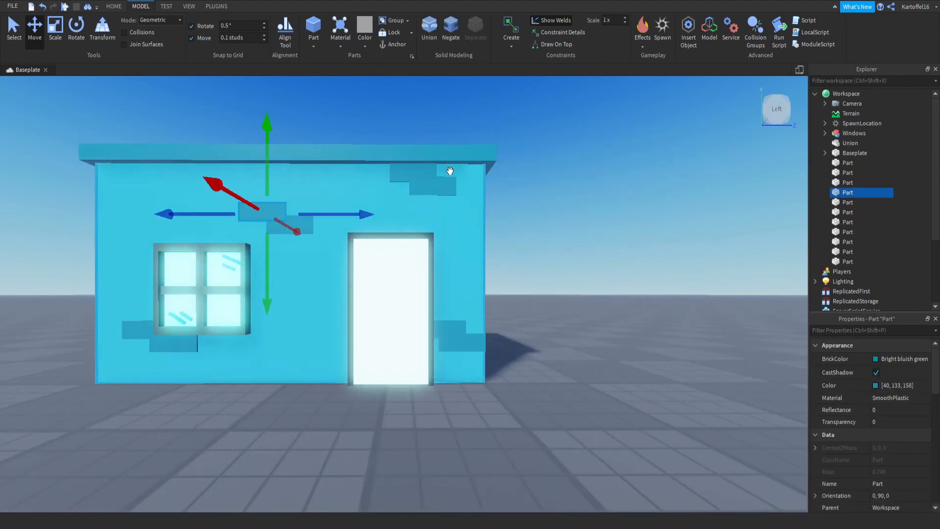
Duplicate the brick pair at the wall's upper right corner and scale the copy slightly smaller.
click(430, 173)
click(451, 205)
click(441, 189)
ctrl+click(399, 173)
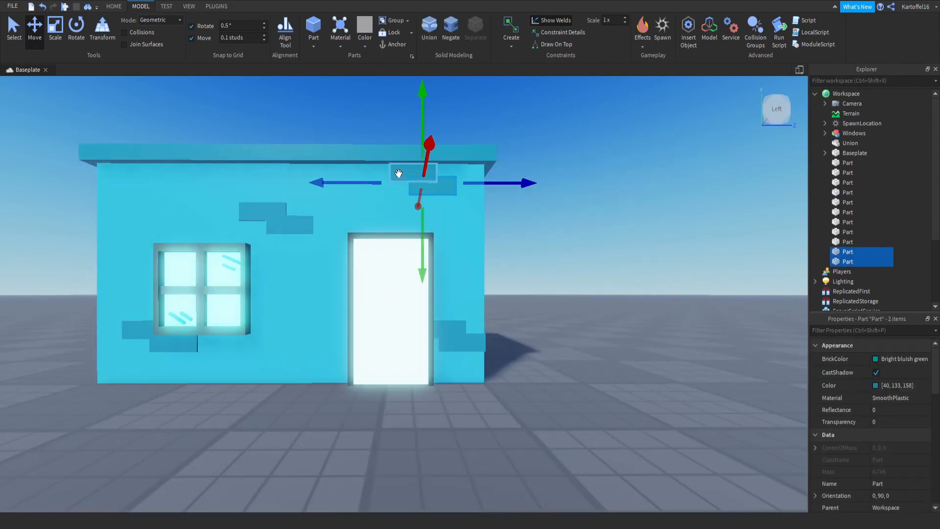
click(79, 24)
click(55, 28)
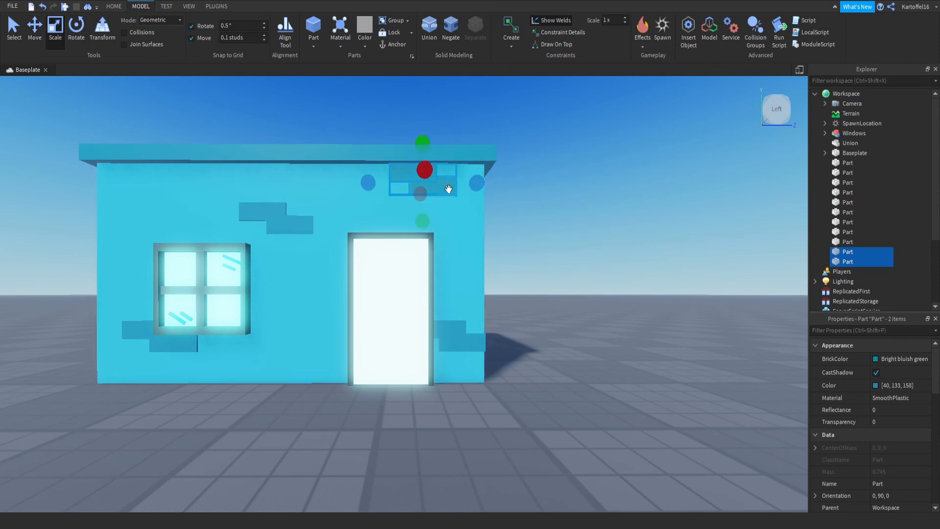
mouse_move(479, 183)
mouse_down()
mouse_move(468, 184)
mouse_move(476, 182)
mouse_up()
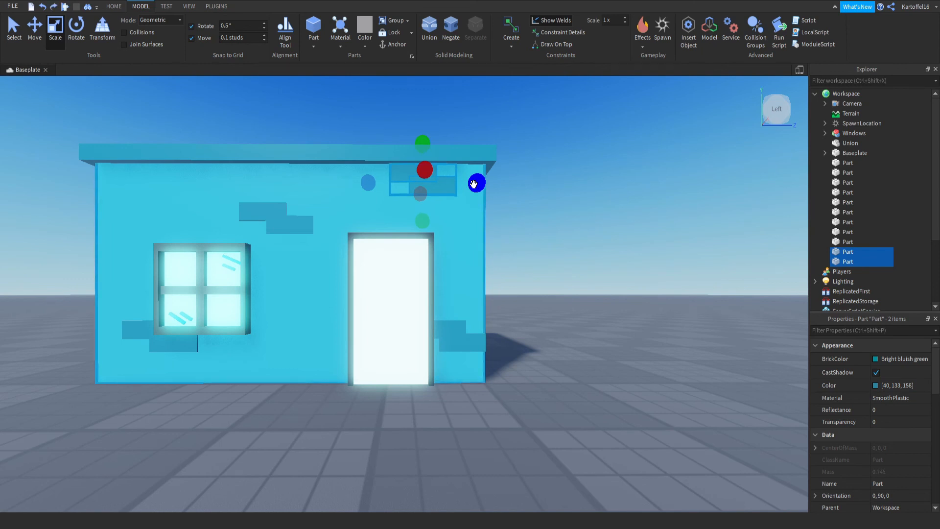
key(ctrl+d)
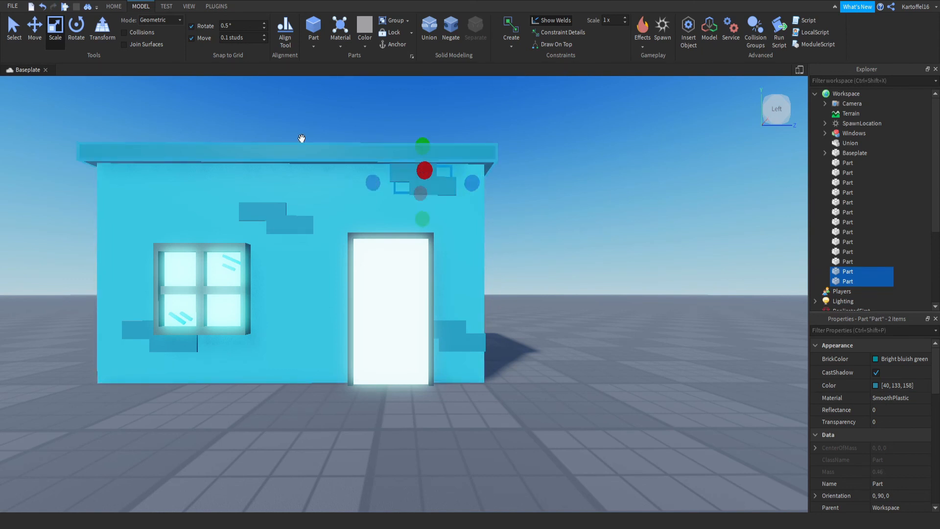
Move the smaller brick pair to the wall's upper left corner and raise it so its upper brick tucks under the roof.
click(35, 28)
drag(368, 185, 299, 185)
drag(345, 161, 346, 168)
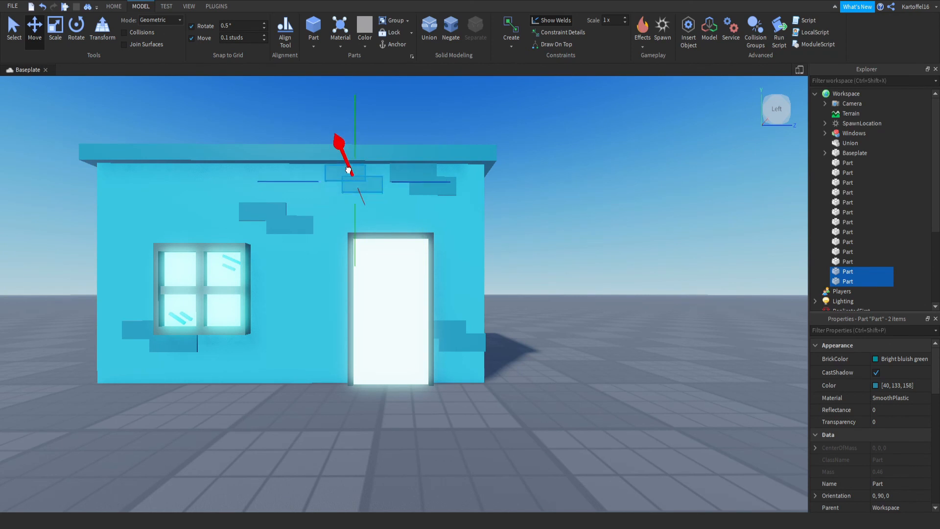
drag(289, 182, 86, 189)
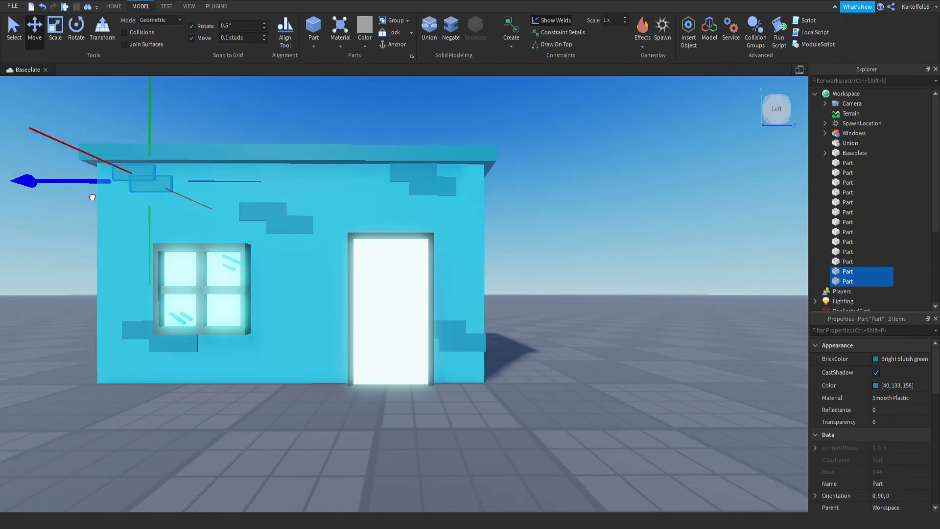
drag(149, 220, 150, 208)
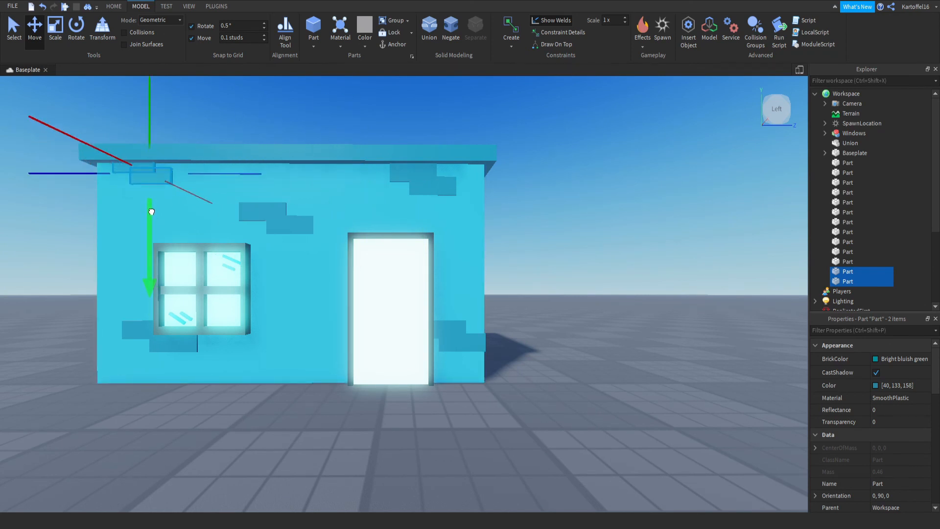
Try colour 35, 119, 140 on the smaller brick pair, and set it to 45, 155, 182 instead.
click(879, 386)
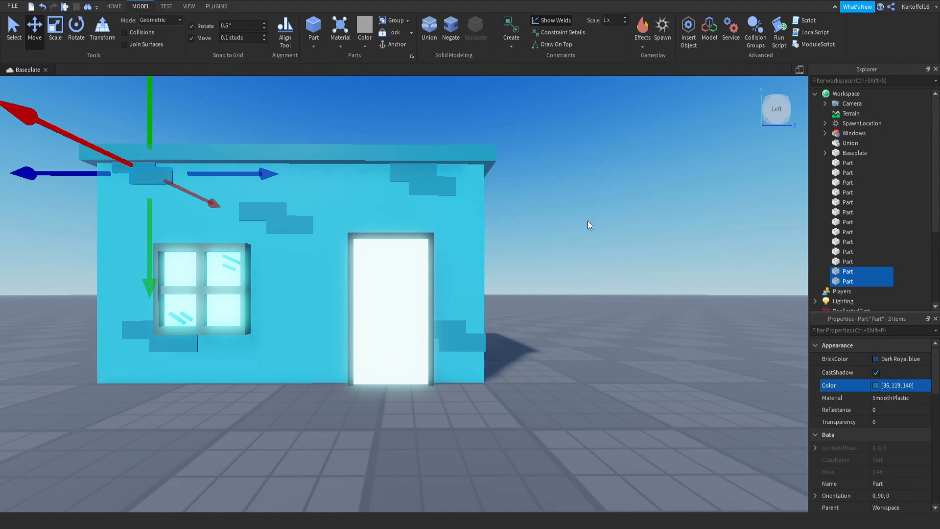
key(ctrl+z)
click(518, 361)
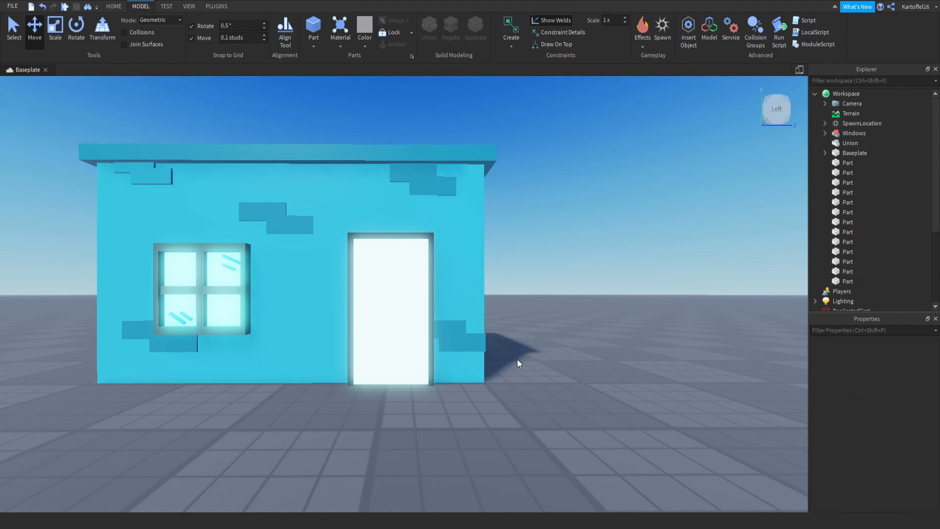
Try to shift the smaller brick pair at the wall's upper left corner in depth, and undo the last change.
key(a)
click(264, 184)
click(241, 173)
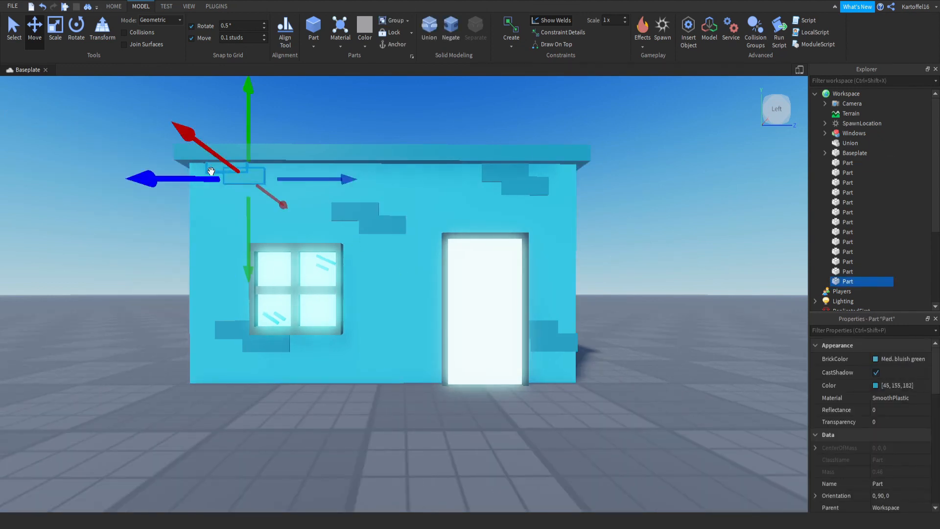
drag(242, 173, 223, 166)
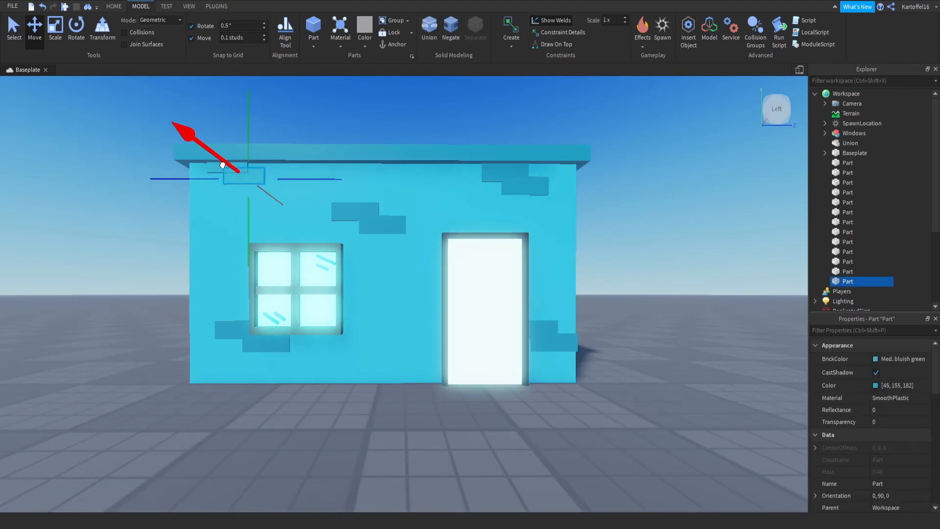
right_drag(224, 167, 225, 108)
ctrl+click(225, 108)
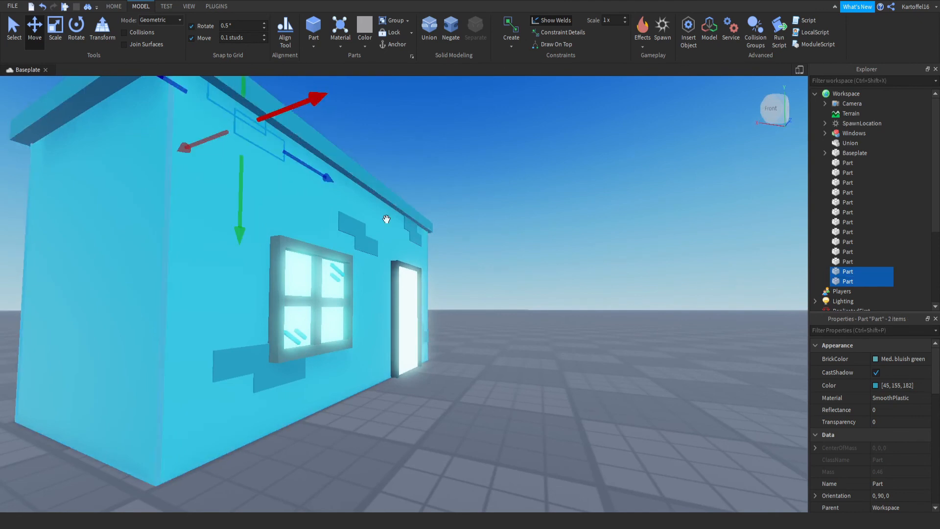
click(531, 395)
key(ctrl+z)
click(513, 274)
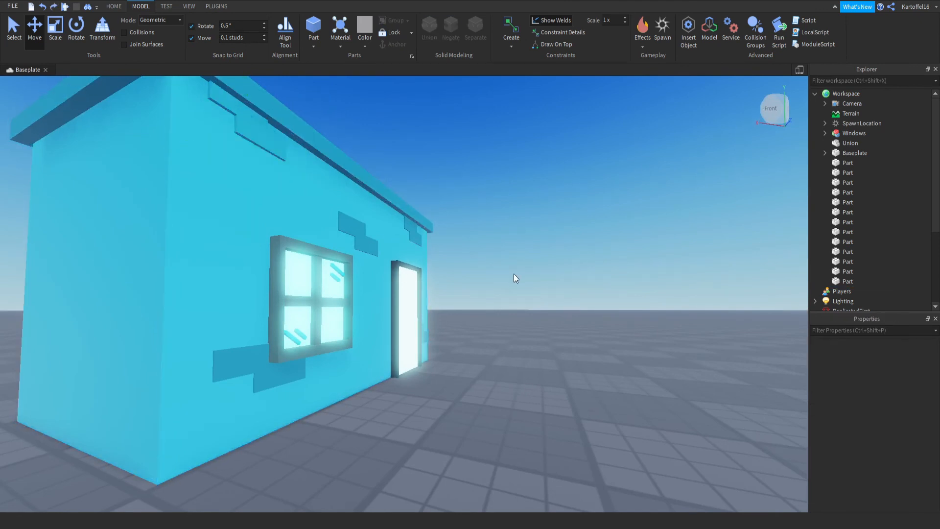
Paste a copy of the smaller brick pair at the door's left edge and delete its lower brick.
right_drag(513, 275, 513, 274)
scroll(513, 274, up, 5)
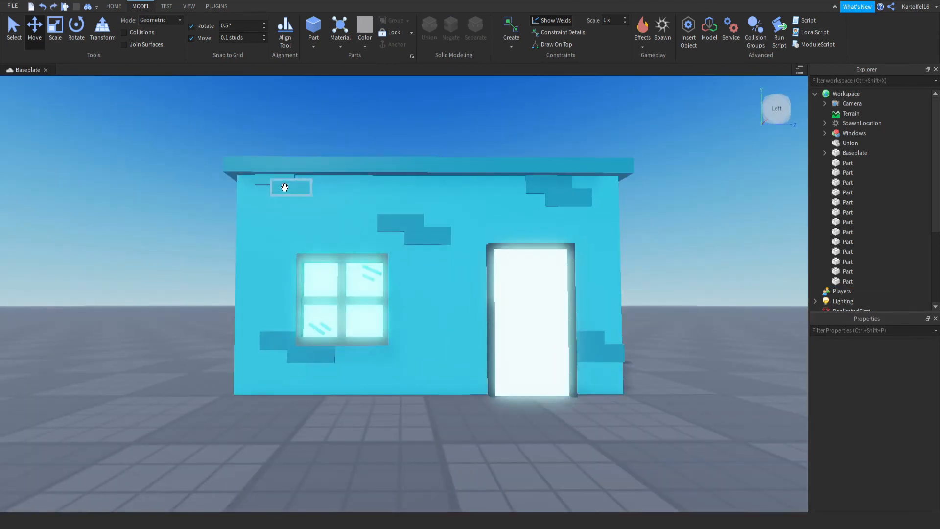
key(ctrl+v)
drag(361, 361, 512, 306)
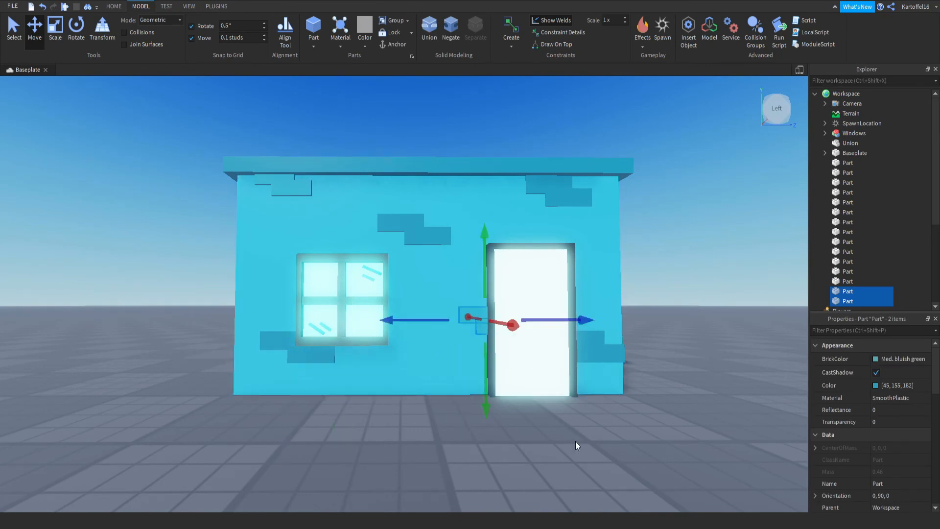
click(575, 443)
click(479, 330)
key(Delete)
Duplicate the single brick beside the door and place the copy directly above the window frame.
click(471, 320)
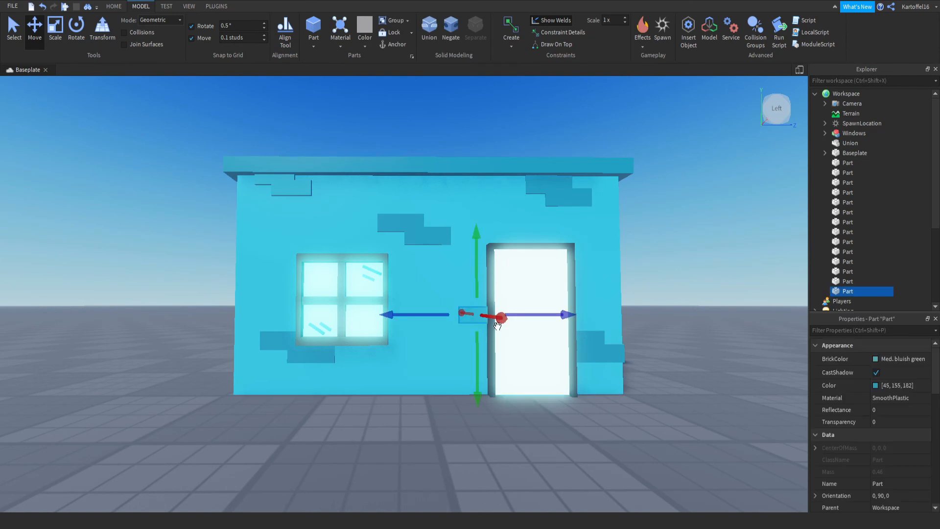
key(ctrl+d)
drag(424, 314, 306, 251)
click(431, 440)
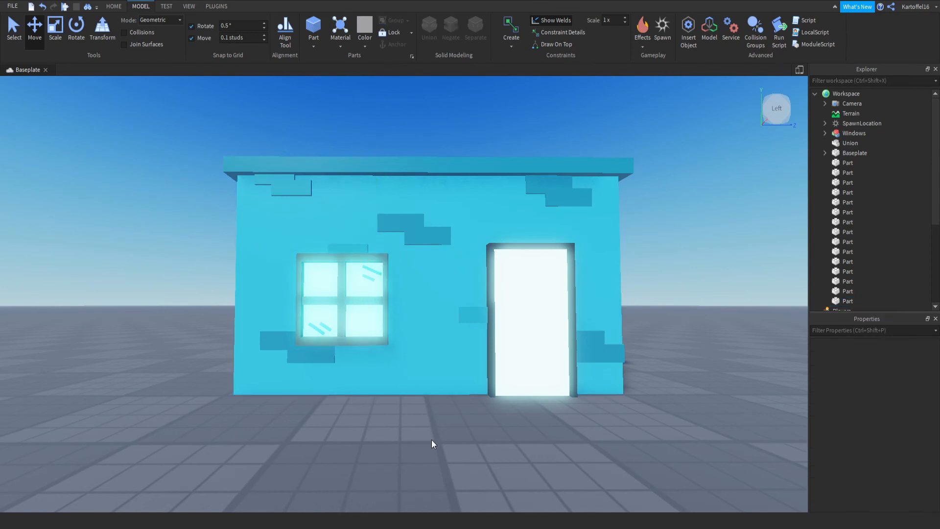
Try colour 172, 166, 73 on the darker staggered bricks, and undo the colour change.
scroll(431, 440, down, 5)
scroll(431, 439, up, 4)
scroll(431, 439, down, 2)
click(390, 249)
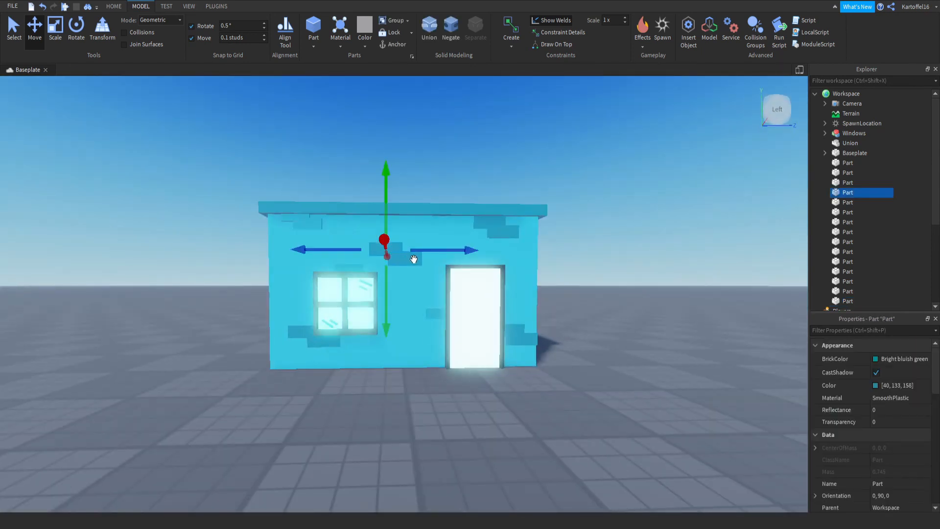
ctrl+click(474, 229)
ctrl+click(500, 232)
ctrl+click(433, 313)
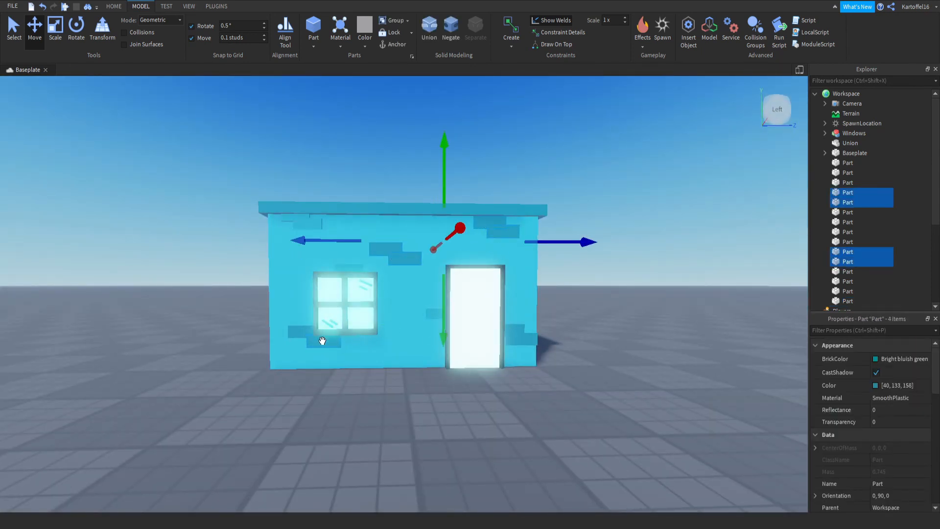
ctrl+click(301, 336)
ctrl+click(520, 339)
ctrl+click(515, 331)
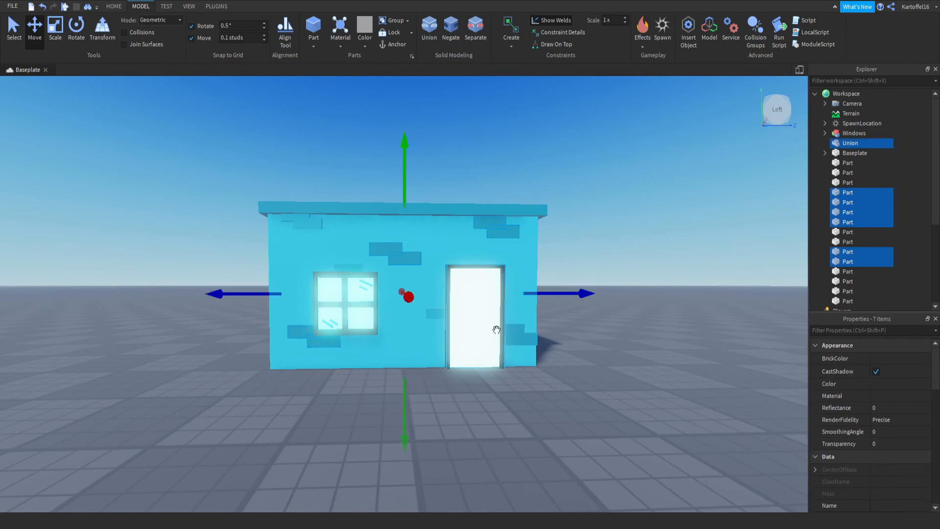
ctrl+click(525, 330)
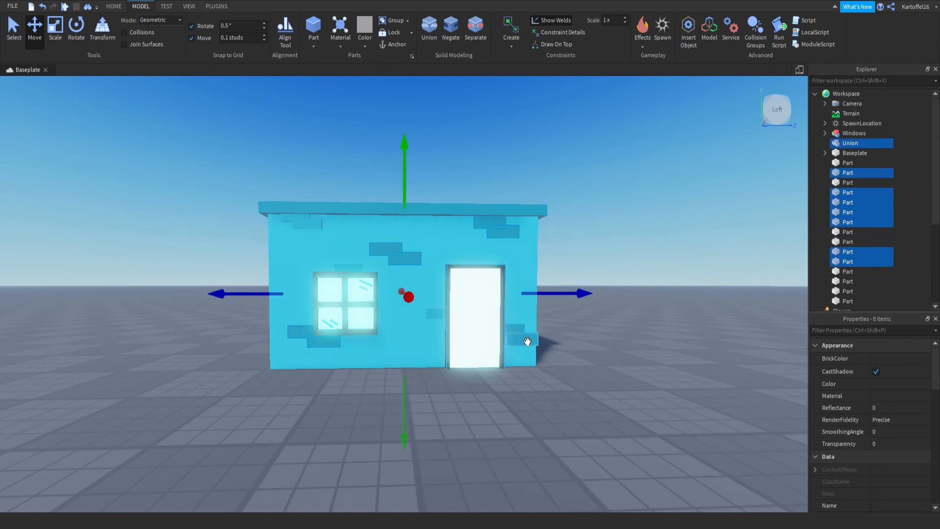
ctrl+click(862, 143)
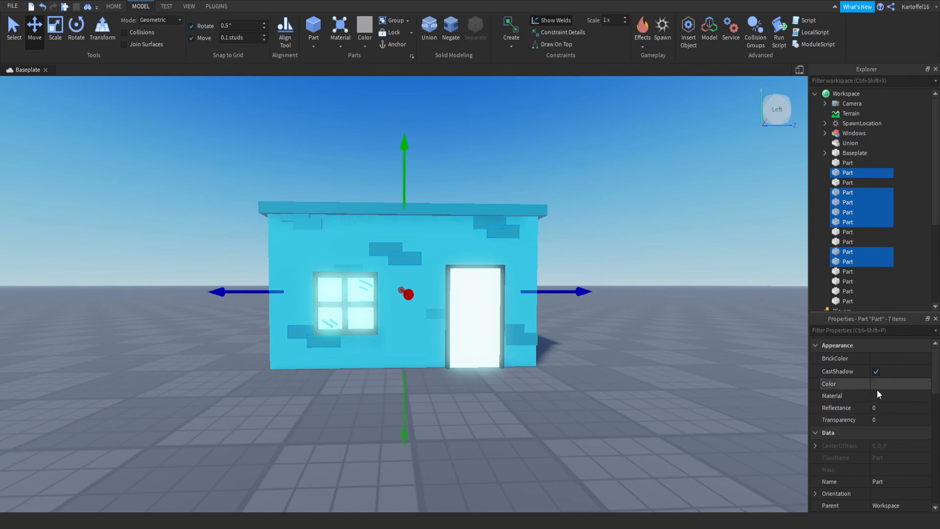
text(172, 166, 73)
key(Return)
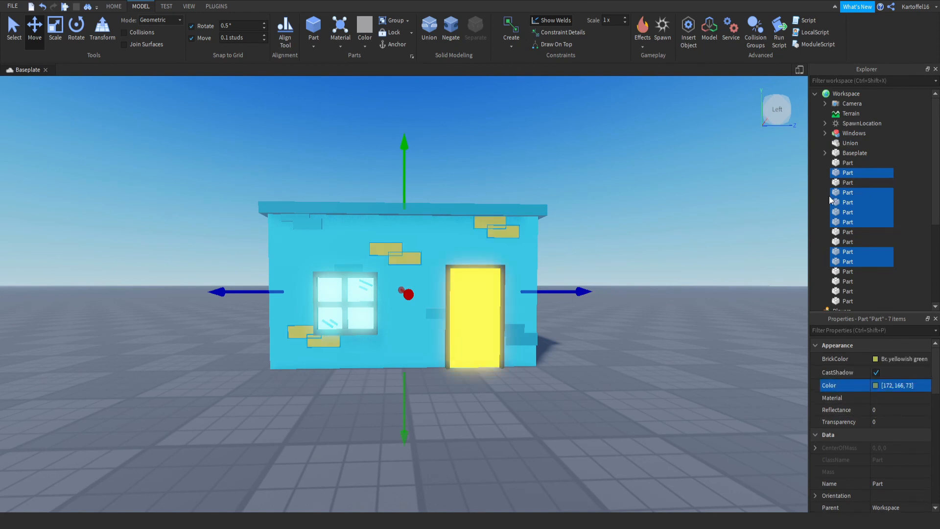
key(ctrl+z)
Try colour 70, 158, 46 on all five staggered brick pairs, and set it to 55, 150, 158 instead.
drag(612, 347, 497, 227)
ctrl+click(491, 222)
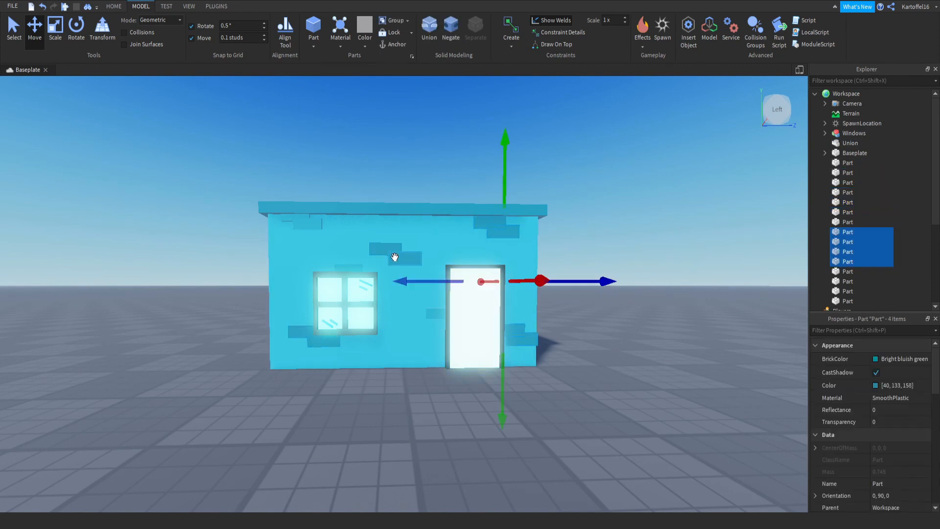
ctrl+click(395, 257)
ctrl+click(379, 252)
ctrl+click(298, 332)
ctrl+click(317, 341)
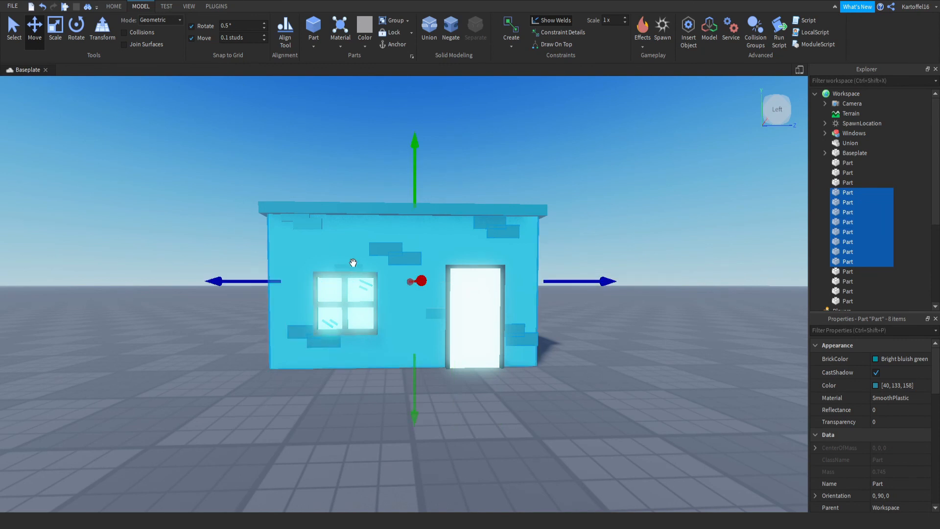
ctrl+click(309, 221)
ctrl+click(289, 215)
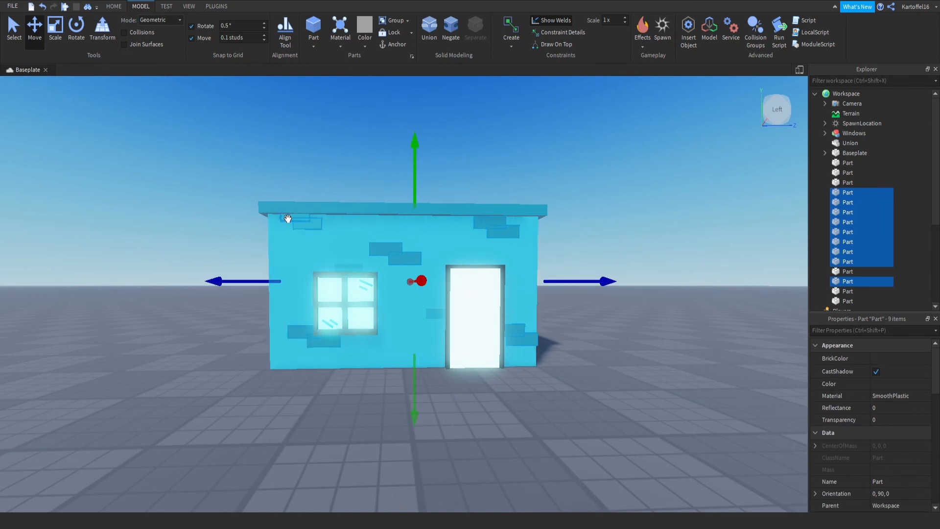
click(877, 386)
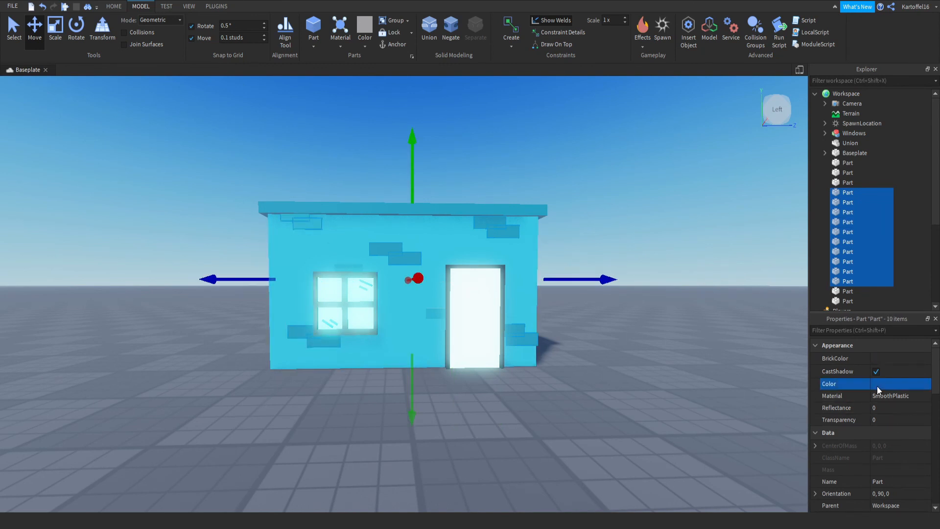
click(785, 202)
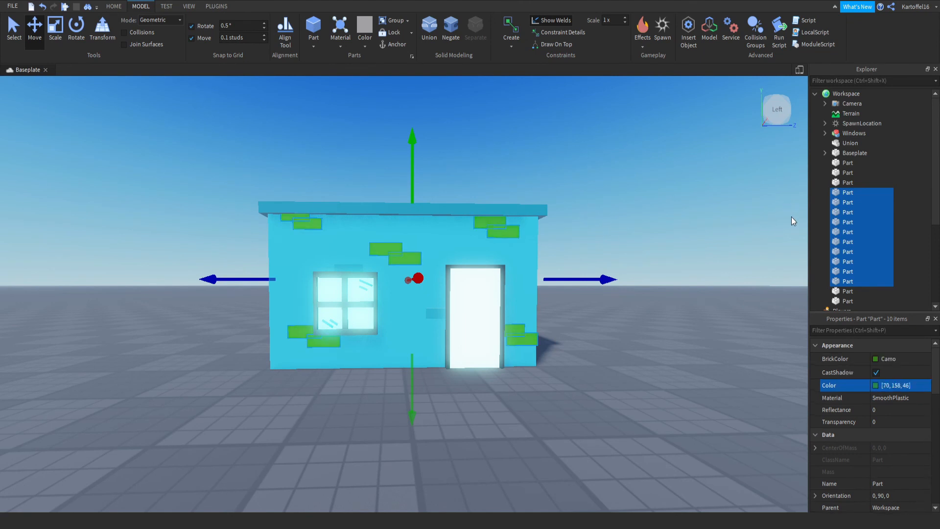
click(670, 416)
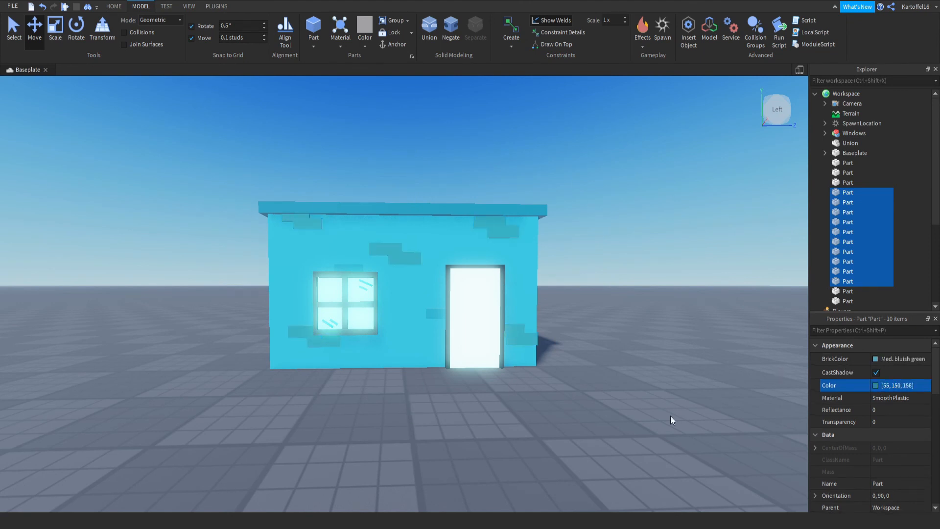
Examine the recoloured bricks and the whole building from the front, from above and from the side.
scroll(628, 390, down, 3)
scroll(627, 390, up, 3)
scroll(627, 389, down, 3)
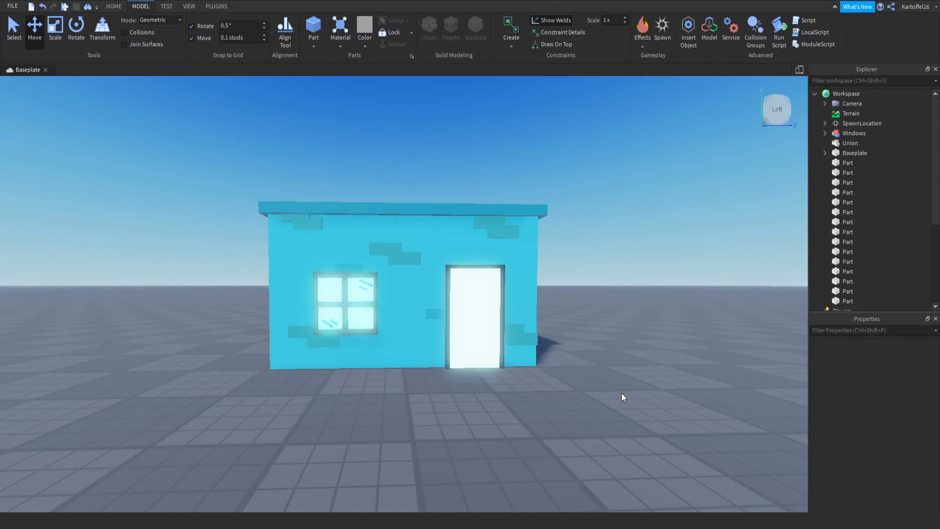
scroll(564, 416, up, 4)
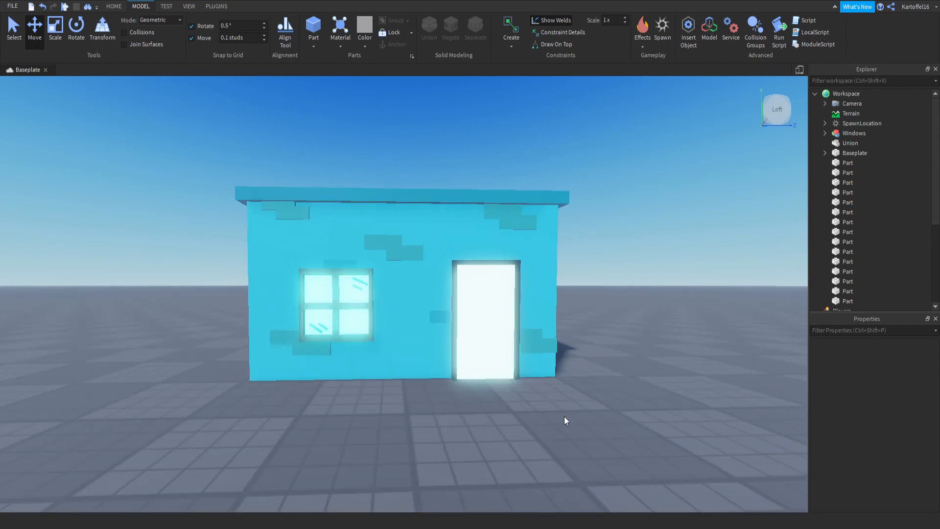
scroll(563, 416, down, 3)
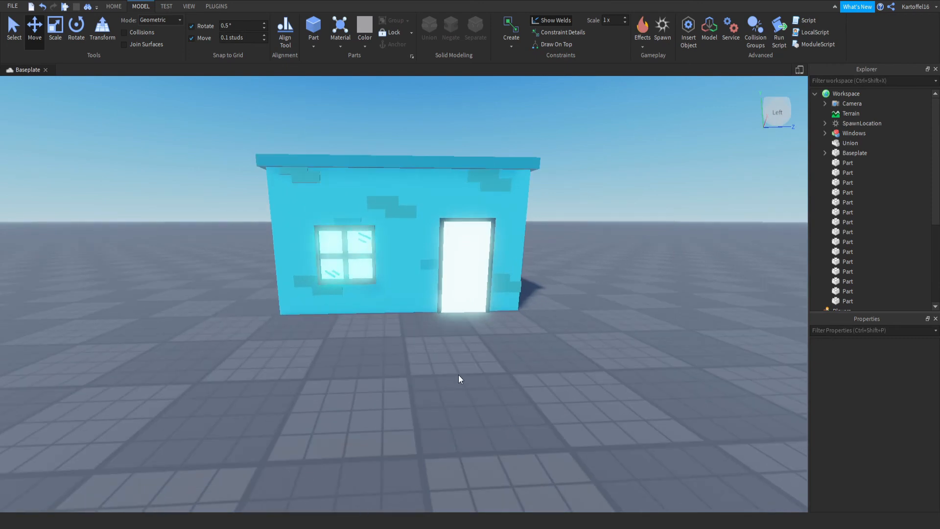
right_drag(458, 375, 458, 374)
scroll(459, 375, up, 3)
scroll(458, 375, down, 4)
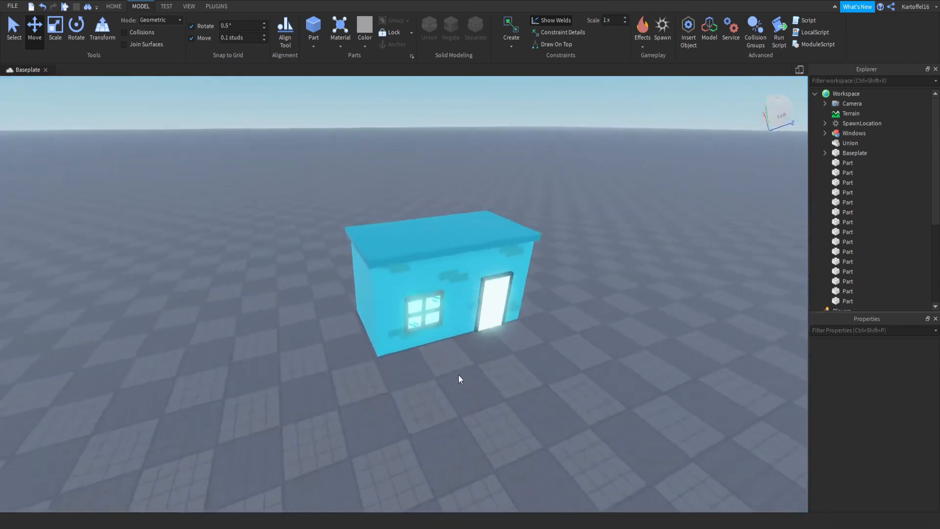
scroll(475, 293, up, 4)
scroll(481, 363, down, 4)
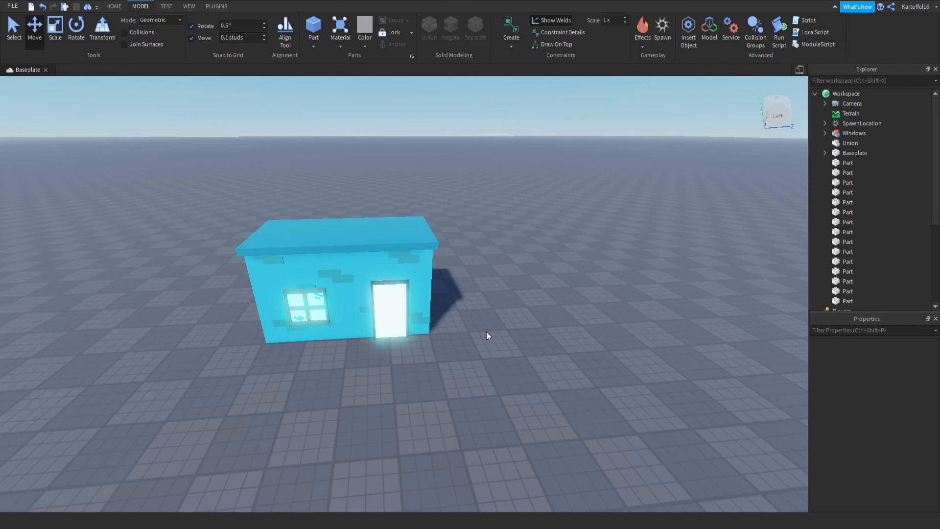
drag(448, 192, 196, 342)
click(299, 368)
right_drag(298, 368, 299, 368)
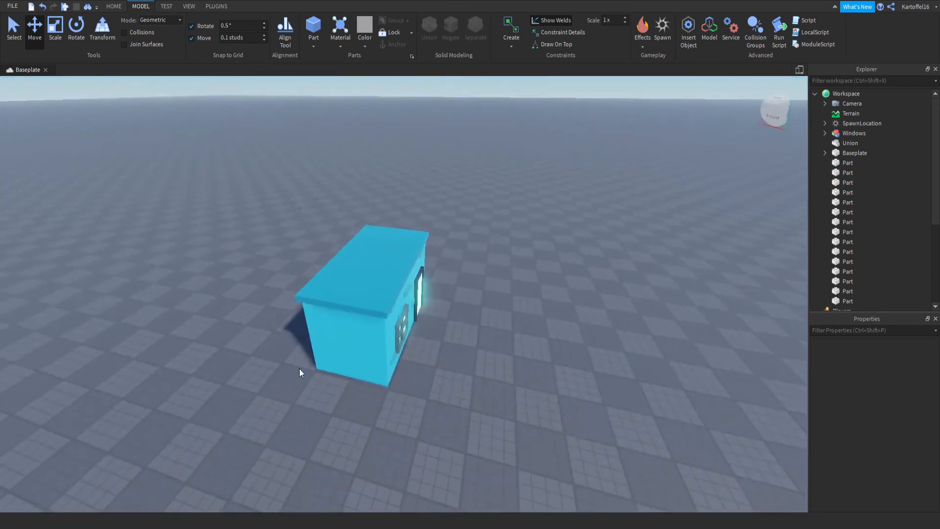
drag(407, 248, 313, 394)
right_drag(313, 394, 310, 392)
click(310, 392)
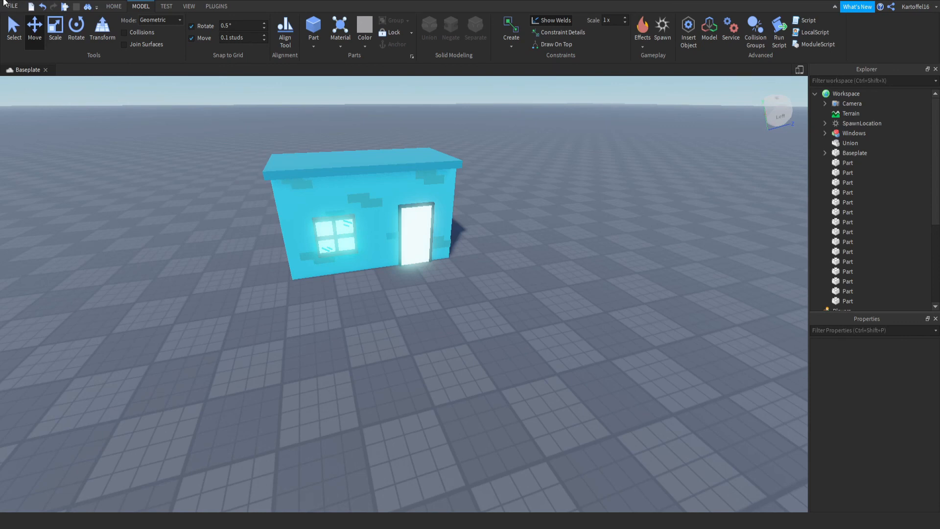
click(847, 133)
click(850, 153)
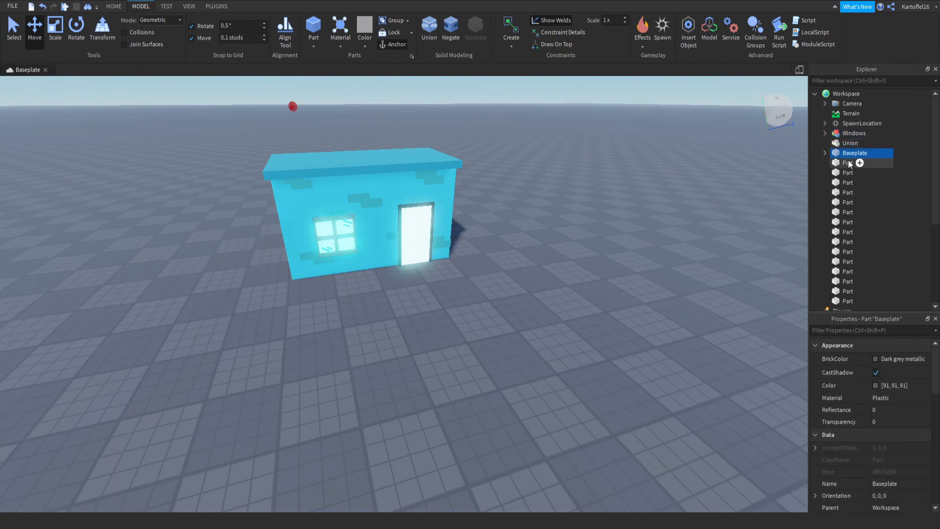
scroll(848, 162, down, 2)
scroll(846, 211, up, 2)
right_drag(469, 257, 510, 229)
key(w)
click(525, 393)
right_drag(525, 394, 524, 393)
key(w)
key(s)
key(w)
key(a)
key(w)
key(s)
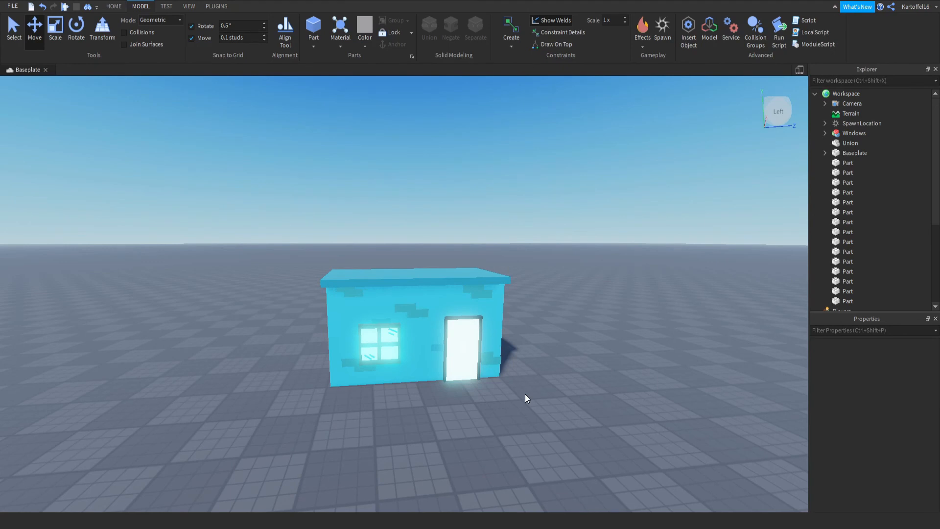
key(w)
right_drag(524, 394, 525, 394)
key(s)
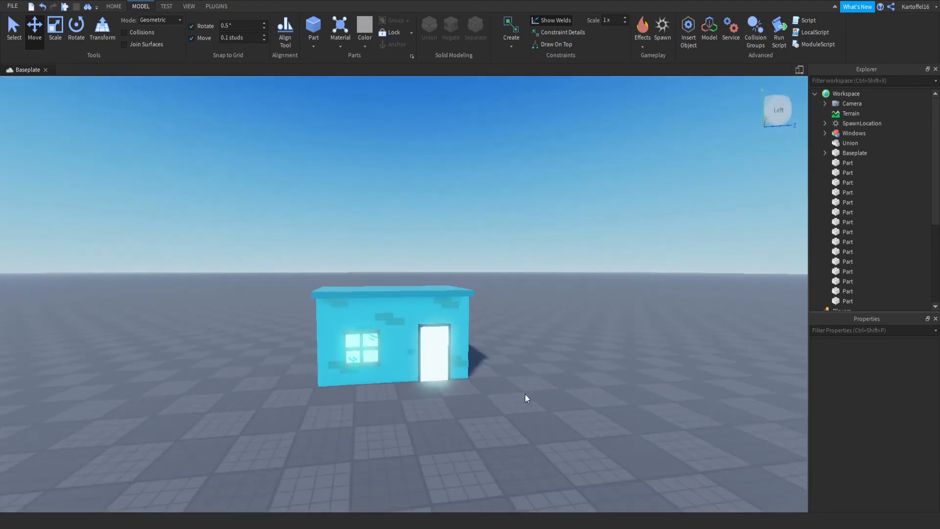
key(w)
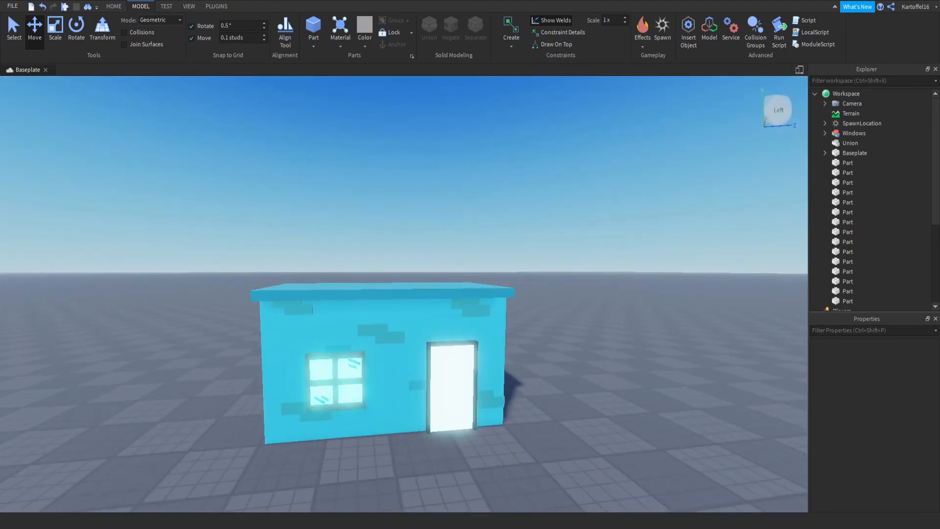